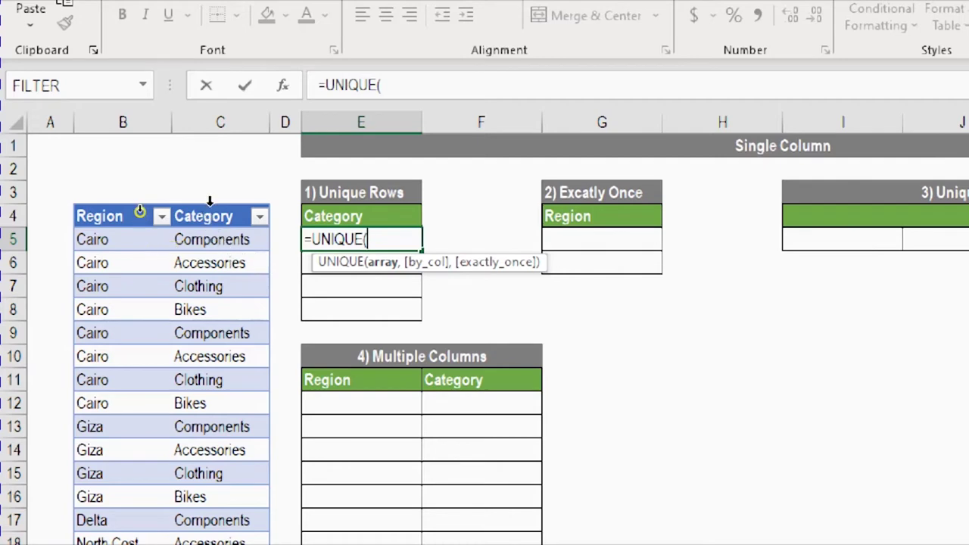
# Enter =UNIQUE(Region_Category[Category],FALSE,FALSE) in E5 to spill Components, Accessories, Clothing and Bikes
pyautogui.click(210, 200)
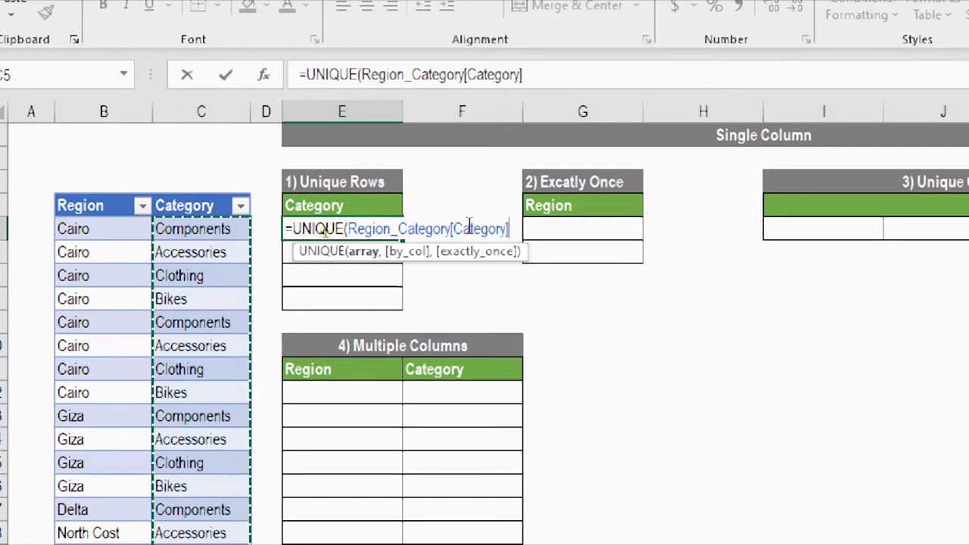
pyautogui.click(364, 253)
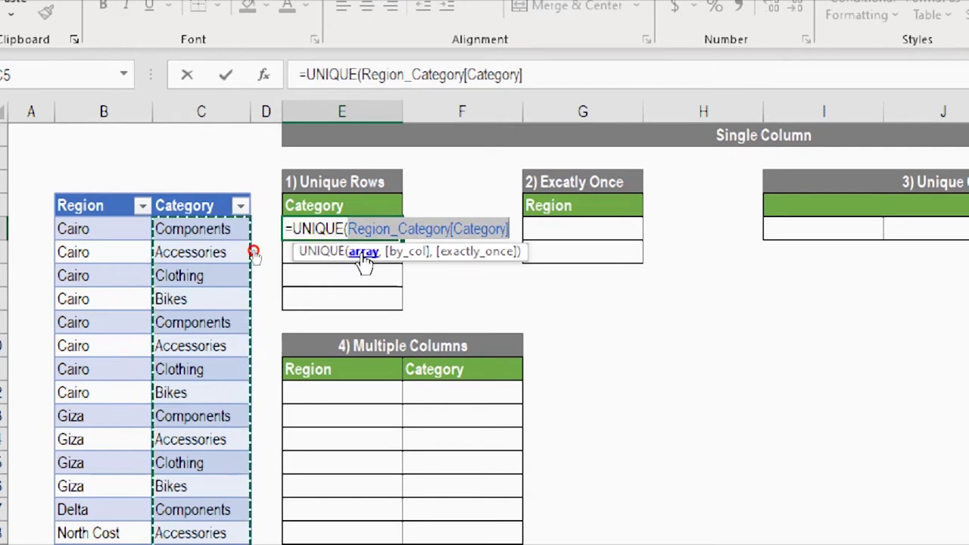
pyautogui.click(513, 228)
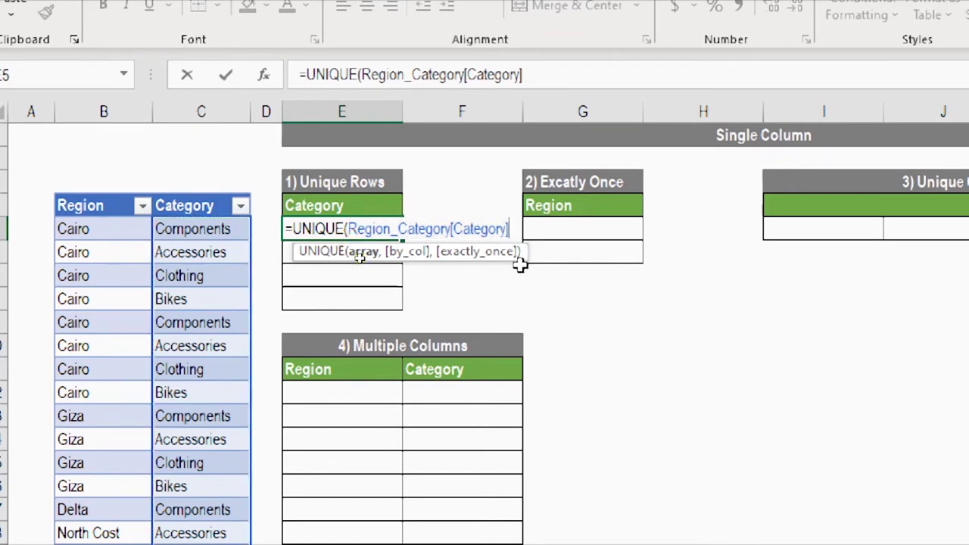
pyautogui.write(',')
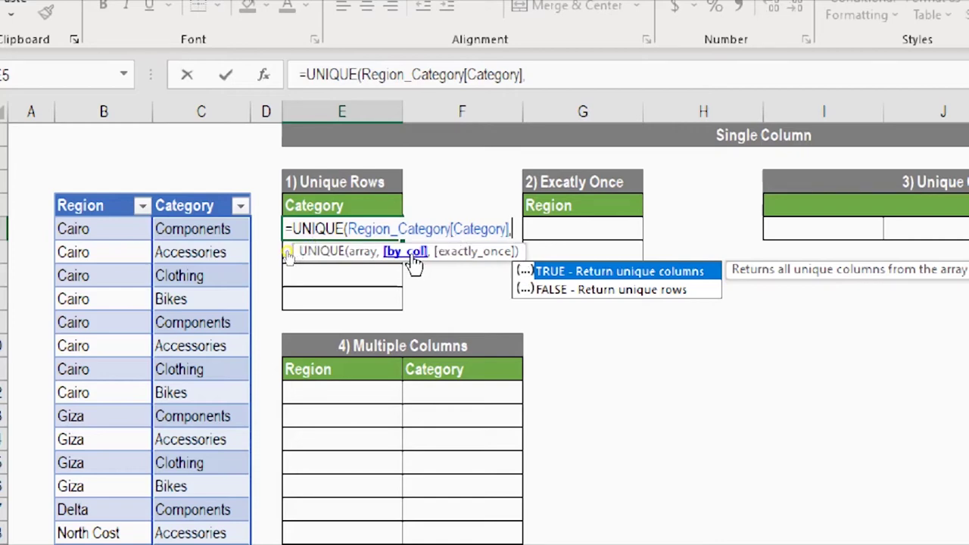
pyautogui.click(568, 300)
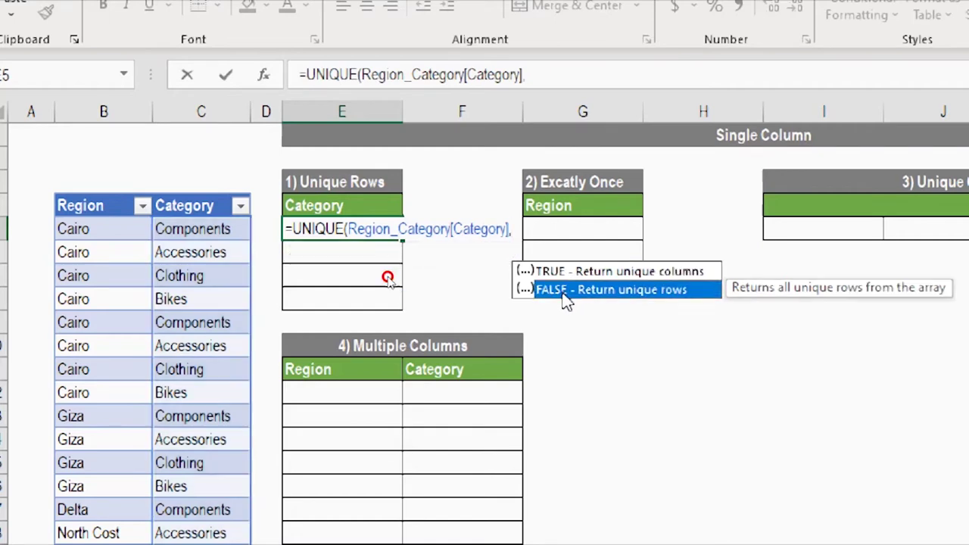
pyautogui.doubleClick(568, 295)
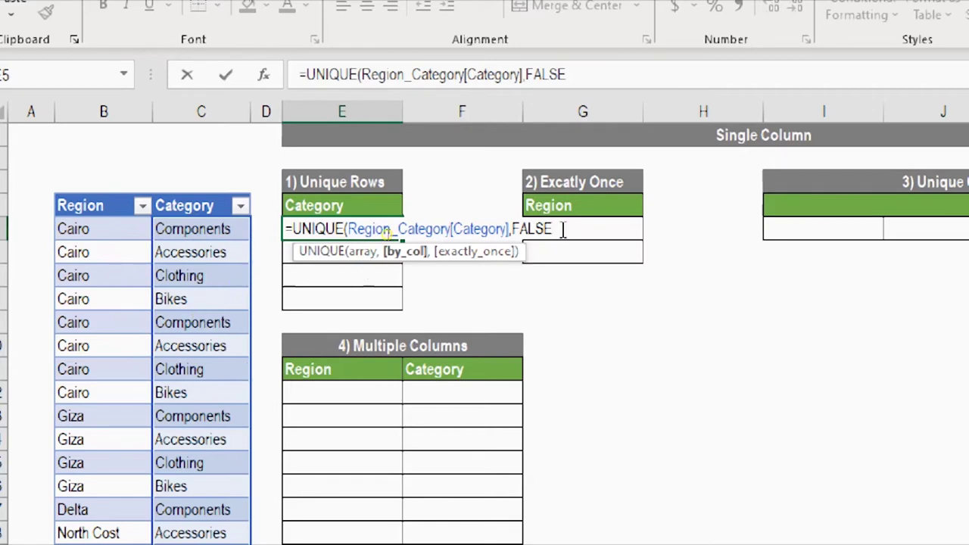
pyautogui.write(',')
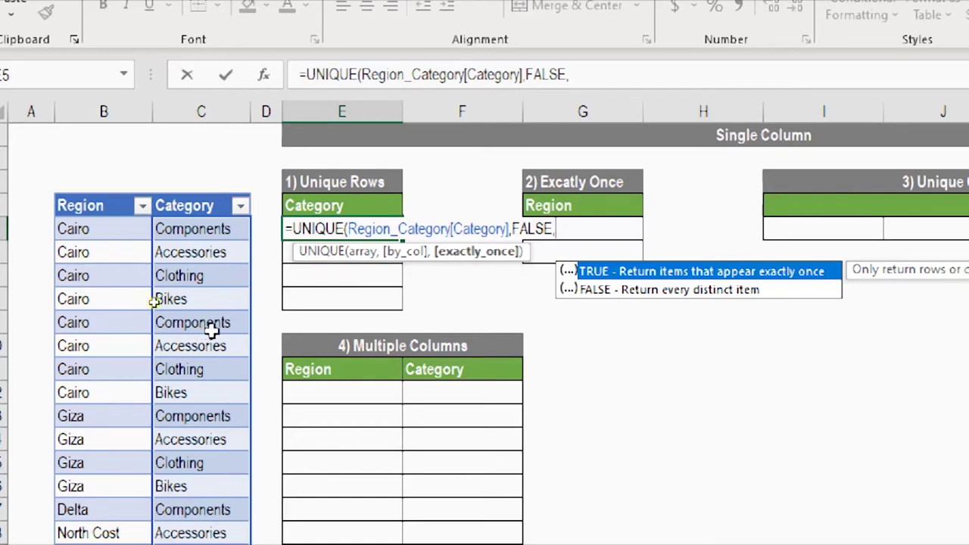
pyautogui.click(613, 290)
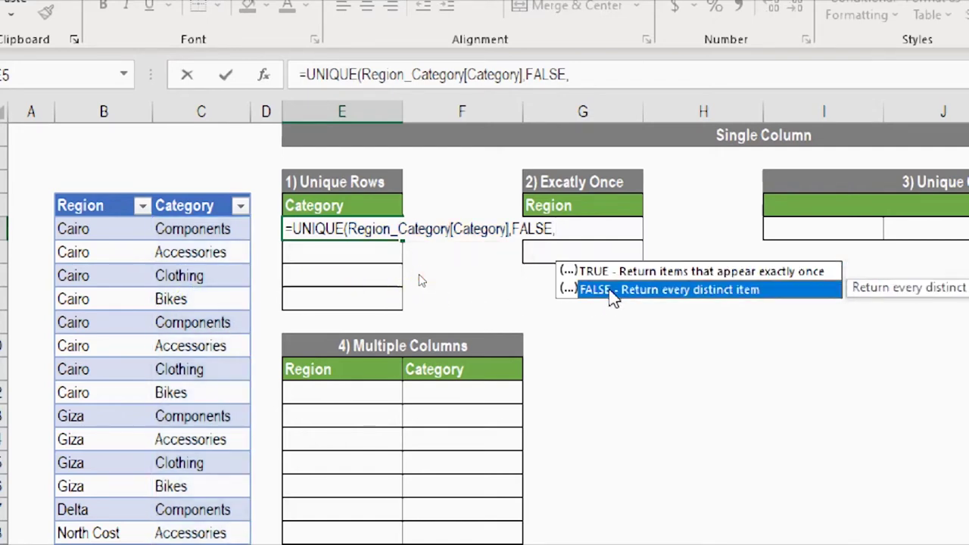
pyautogui.doubleClick(610, 289)
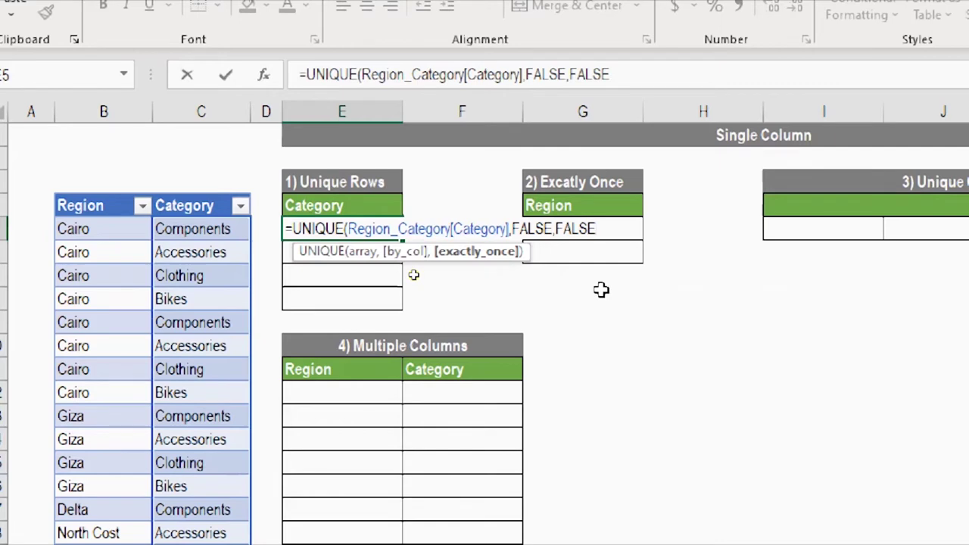
pyautogui.write(')')
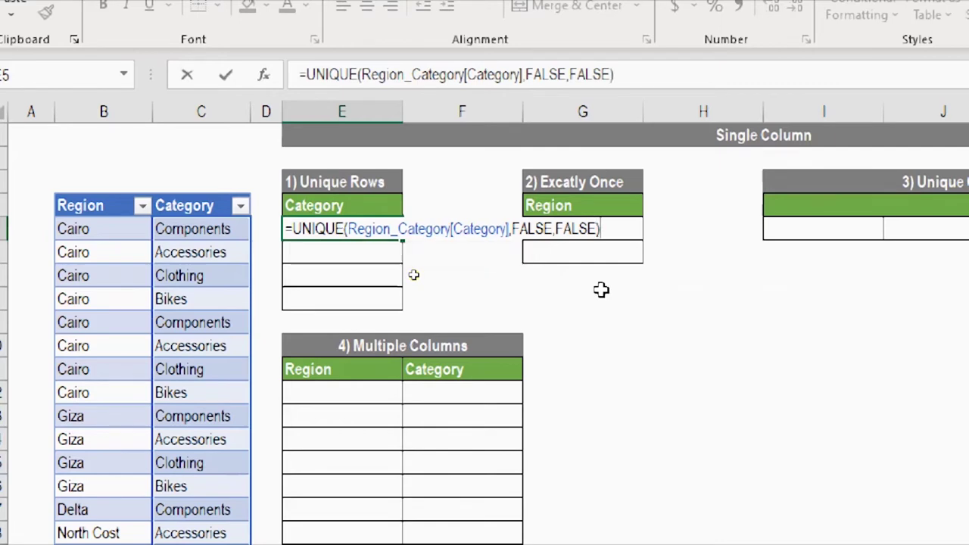
pyautogui.press('Return')
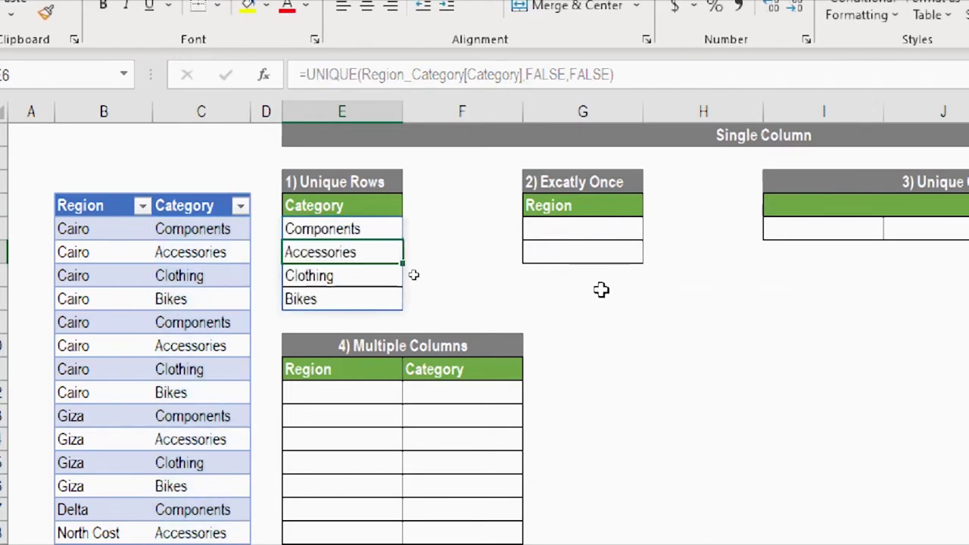
# Check the spilled category results in E5 and E6, Components and Accessories
pyautogui.press('Up')
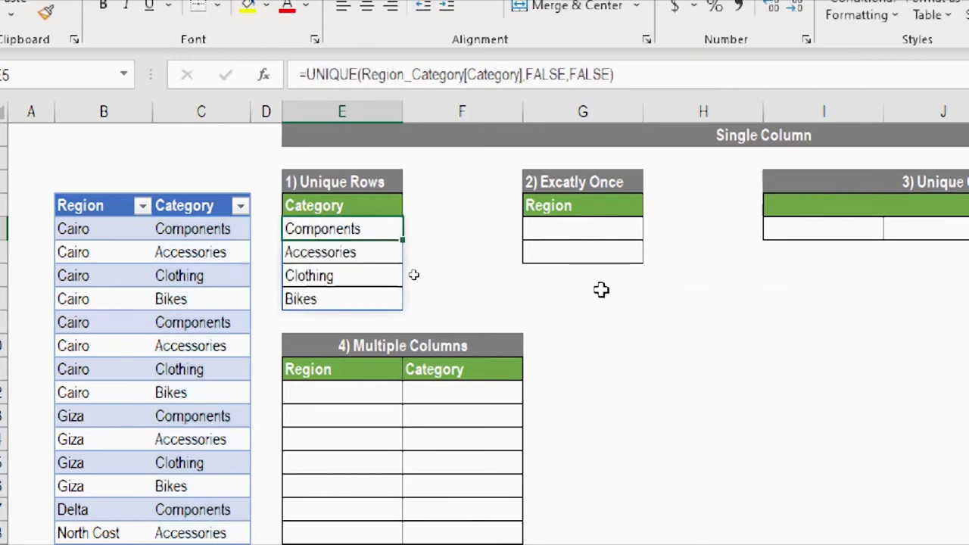
pyautogui.press('Down')
pyautogui.press('Down')
pyautogui.press('Down')
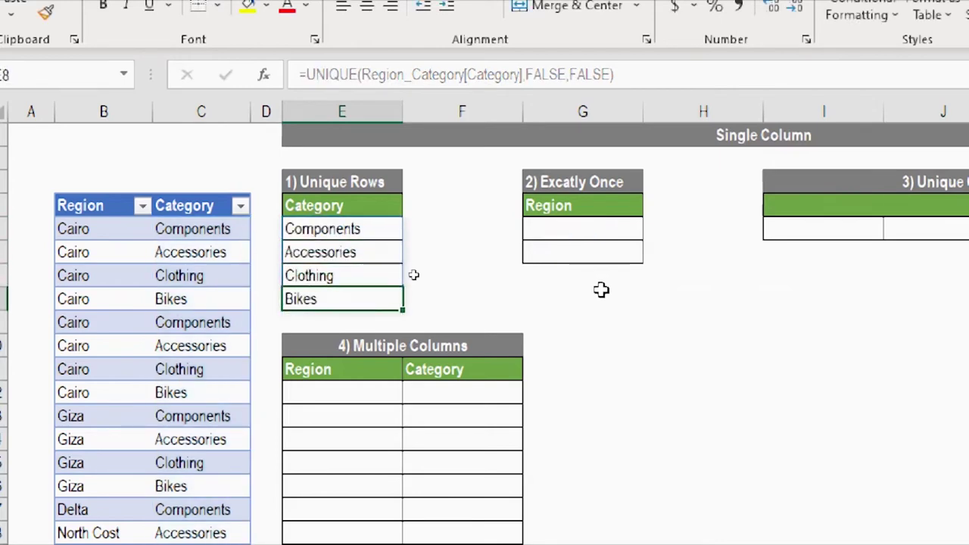
pyautogui.press('Up')
pyautogui.press('Up')
pyautogui.press('Up')
pyautogui.press('Left')
pyautogui.press('Right')
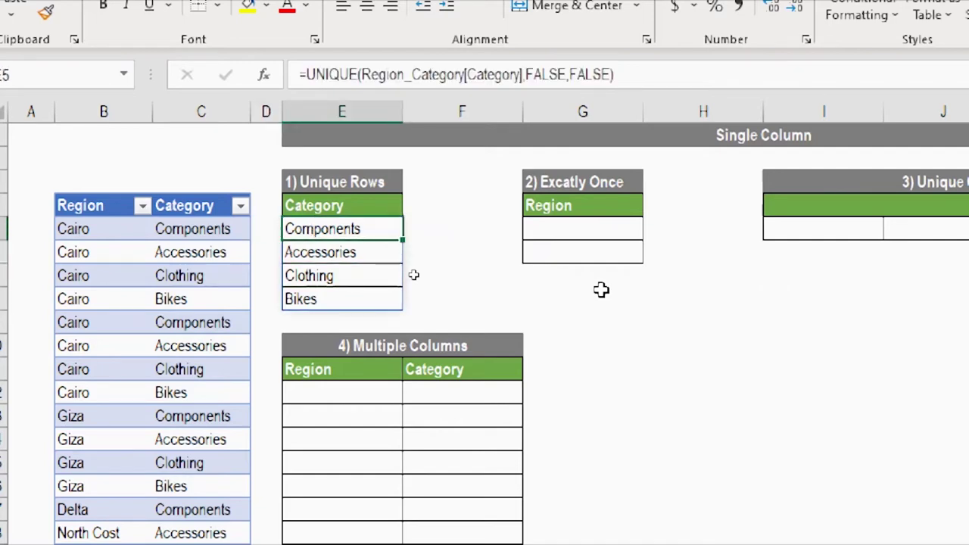
pyautogui.press('Down')
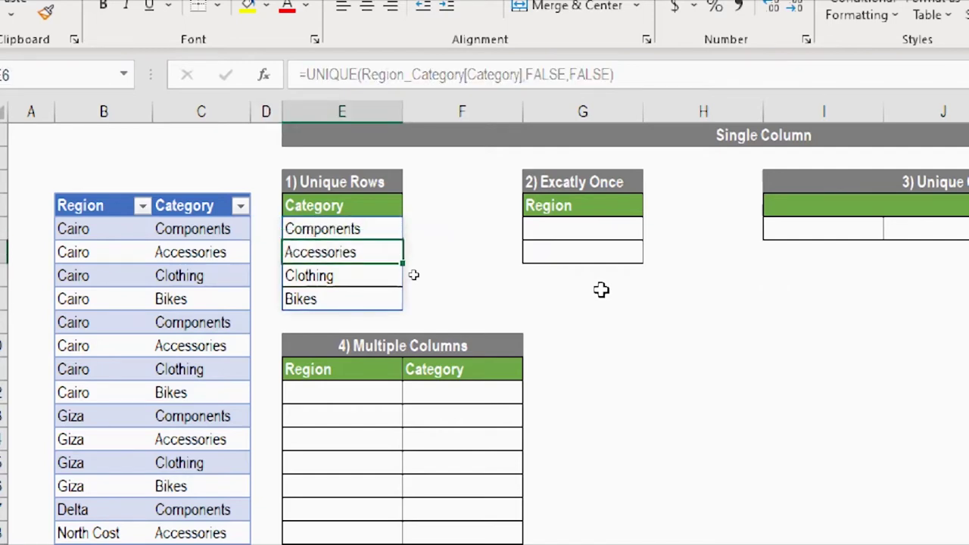
pyautogui.press('Up')
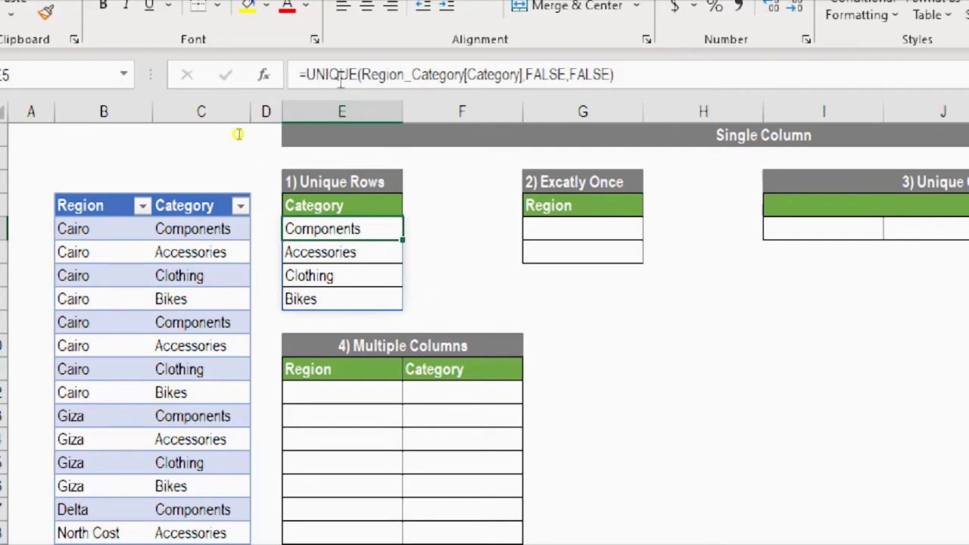
# Put the E5 formula =UNIQUE(Region_Category[Category],FALSE,FALSE) back into edit mode
pyautogui.click(307, 70)
pyautogui.moveTo(307, 72); pyautogui.dragTo(458, 135)
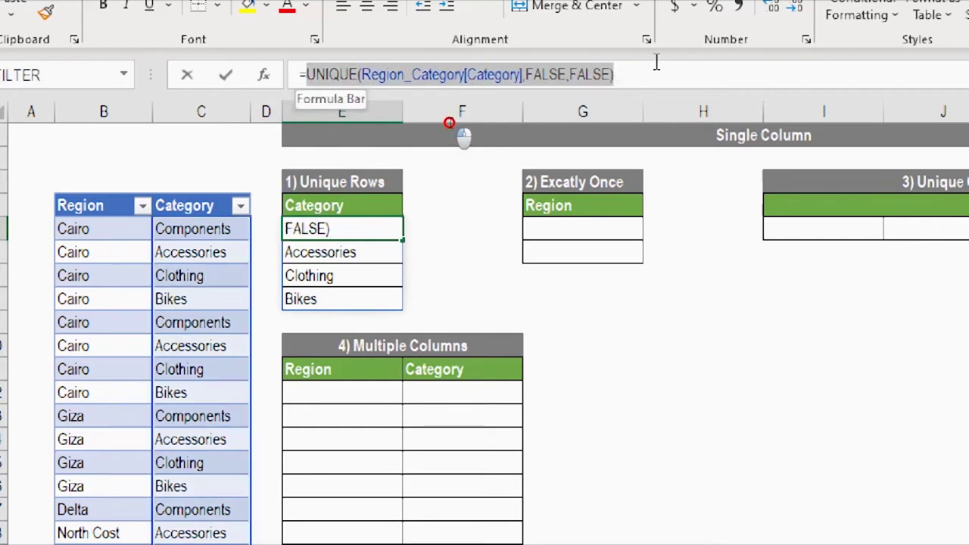
pyautogui.press('Escape')
pyautogui.click(341, 251)
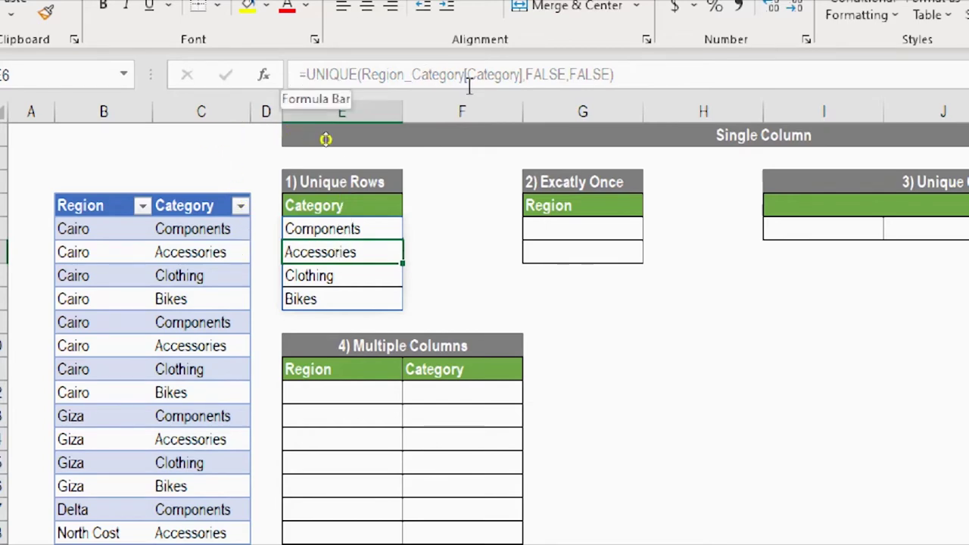
pyautogui.click(312, 236)
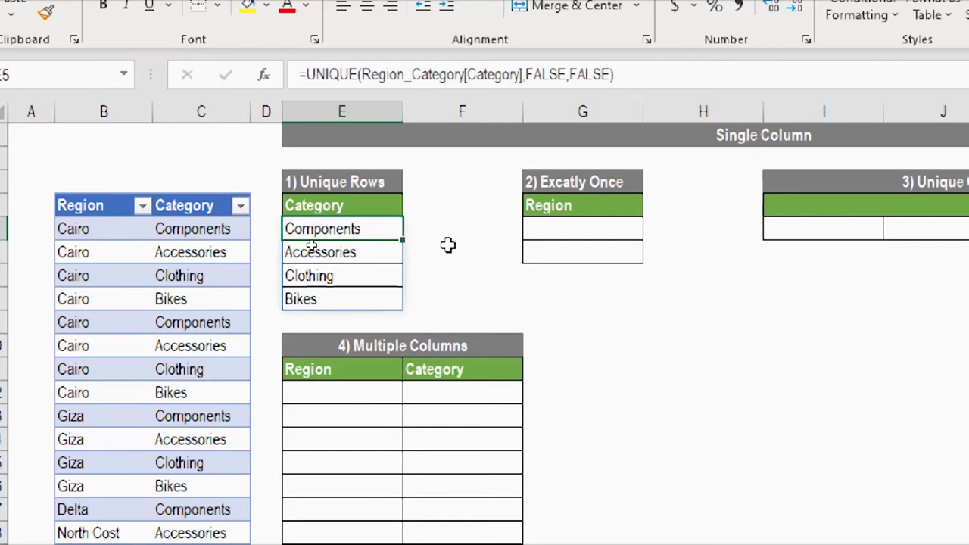
pyautogui.press('Down')
pyautogui.press('Up')
pyautogui.press('F2')
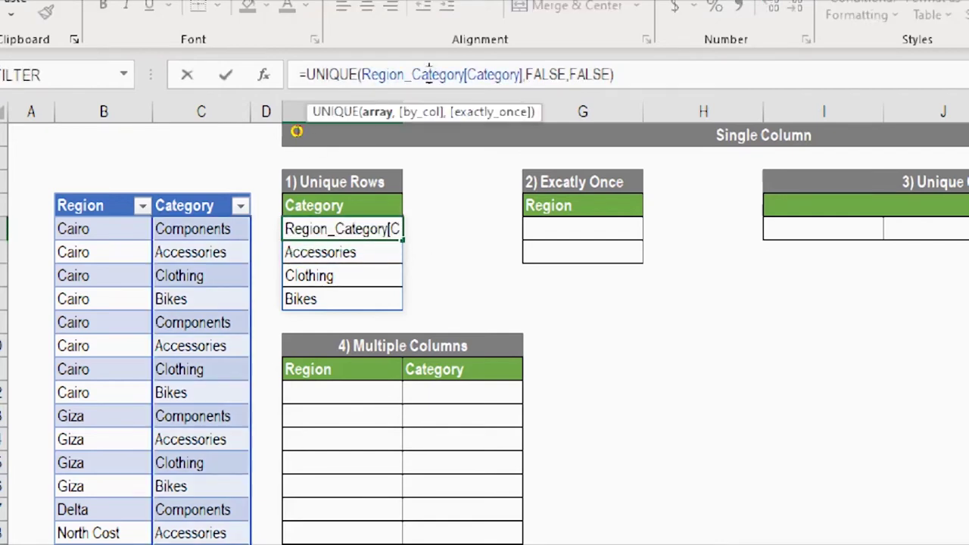
pyautogui.click(375, 114)
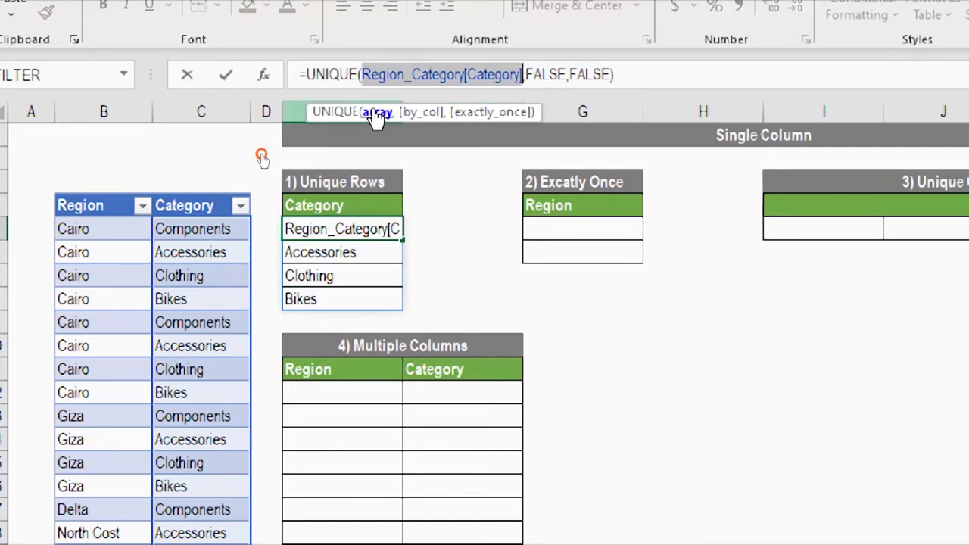
pyautogui.click(423, 113)
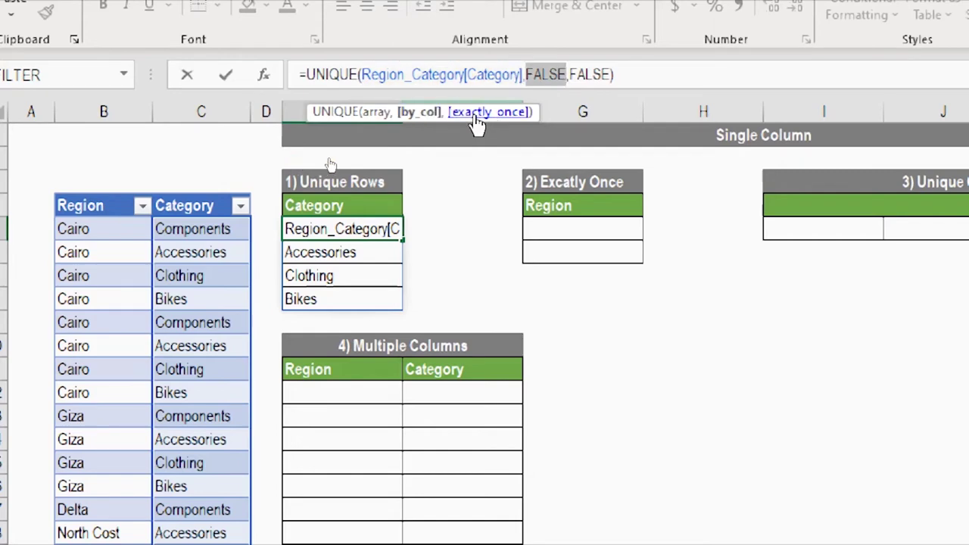
pyautogui.click(477, 114)
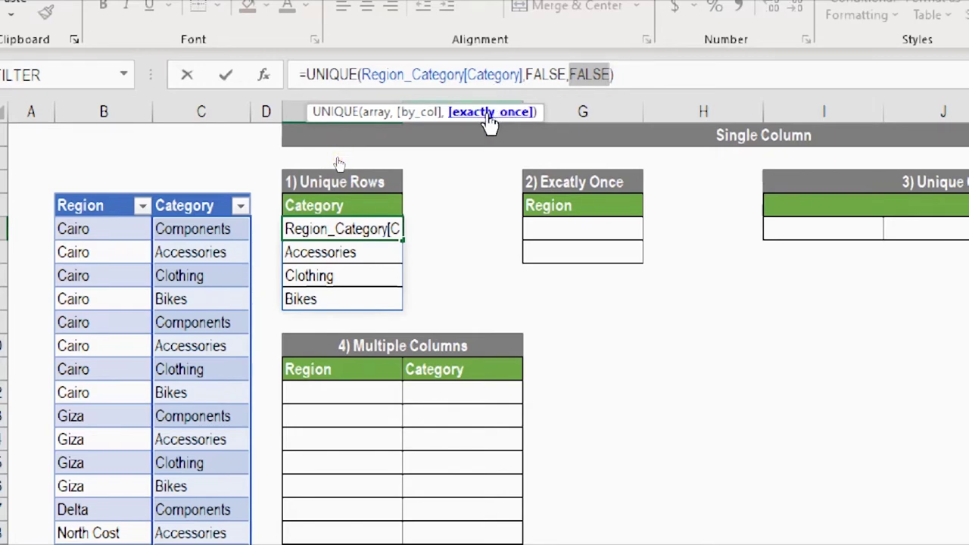
pyautogui.press('BackSpace')
pyautogui.press('BackSpace')
pyautogui.press('BackSpace')
pyautogui.press('BackSpace')
pyautogui.press('BackSpace')
pyautogui.press('BackSpace')
pyautogui.press('BackSpace')
pyautogui.press('BackSpace')
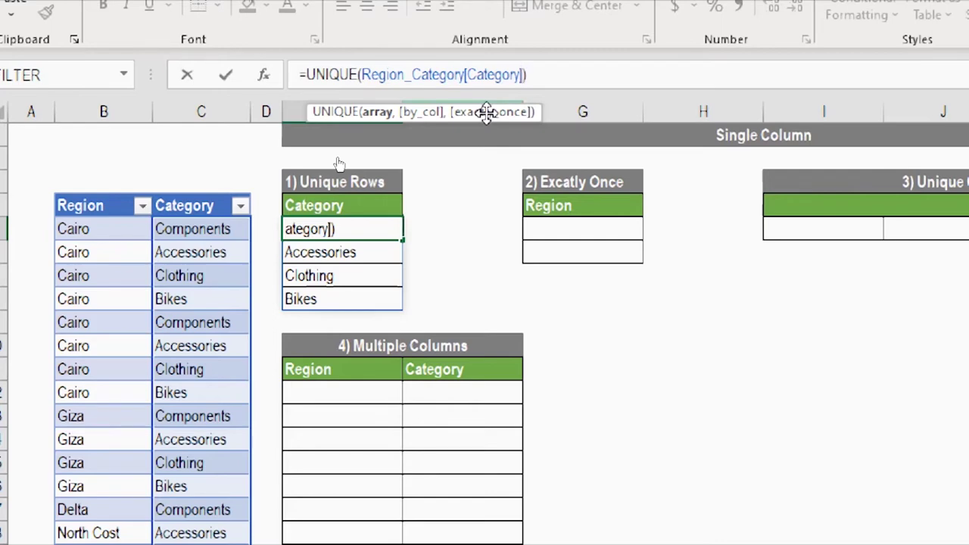
pyautogui.press('Return')
pyautogui.press('Up')
pyautogui.press('Down')
pyautogui.press('Down')
pyautogui.press('Down')
pyautogui.press('Up')
pyautogui.press('Up')
pyautogui.press('Up')
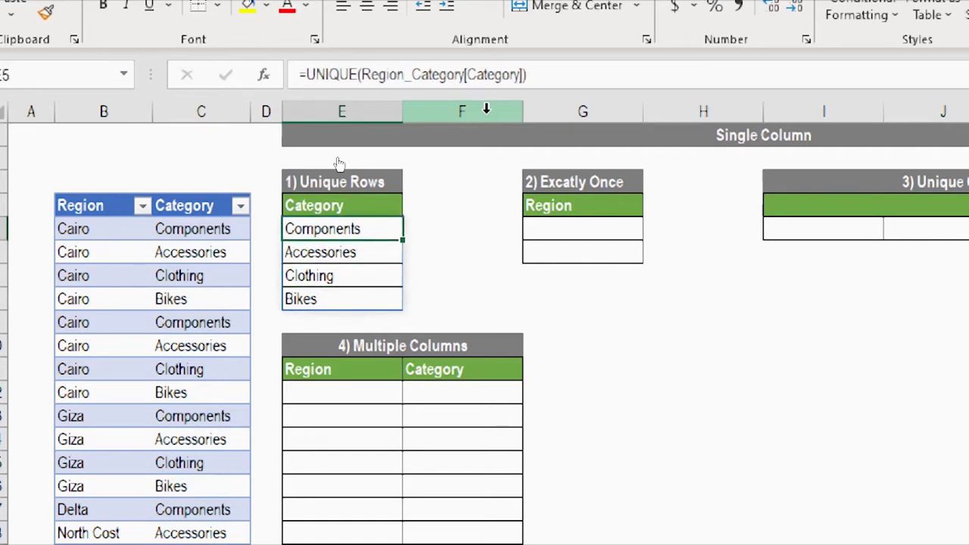
pyautogui.press('Right')
pyautogui.press('Right')
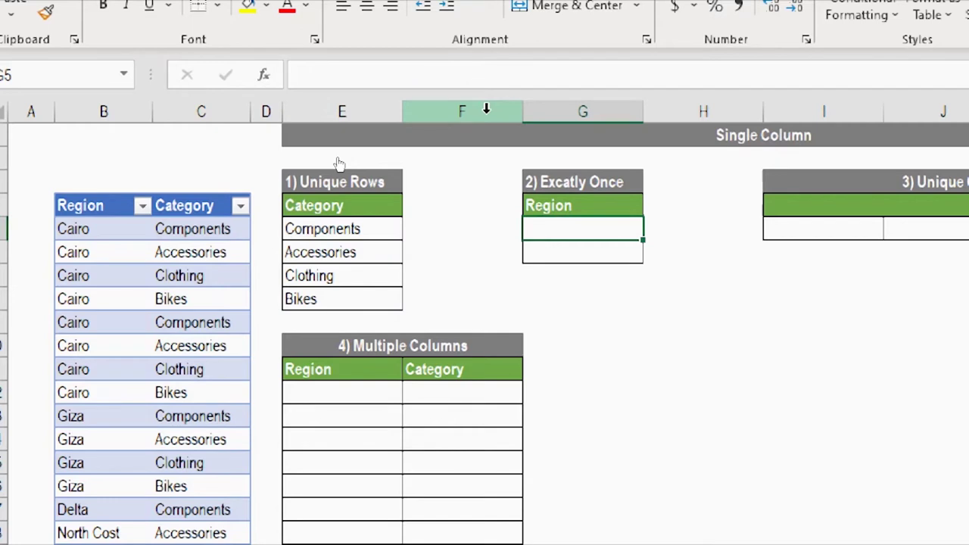
pyautogui.press('Left')
pyautogui.press('Left')
pyautogui.press('Left')
pyautogui.press('Left')
pyautogui.press('Left')
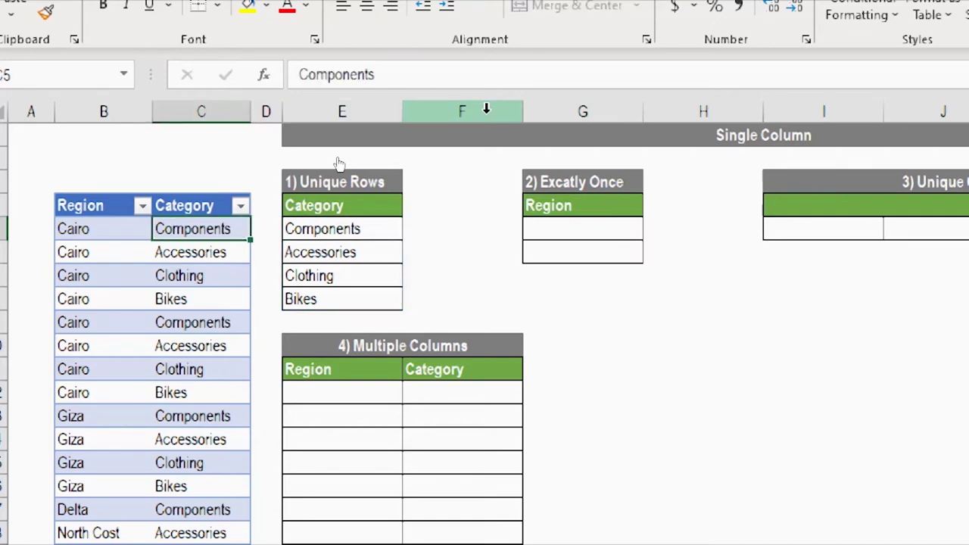
pyautogui.press('Down')
pyautogui.press('Down')
pyautogui.press('Down')
pyautogui.press('Down')
pyautogui.press('Down')
pyautogui.press('Down')
pyautogui.press('Down')
pyautogui.press('Down')
pyautogui.press('Down')
pyautogui.press('Down')
pyautogui.press('Down')
pyautogui.press('Down')
pyautogui.press('Down')
pyautogui.press('Down')
pyautogui.press('Down')
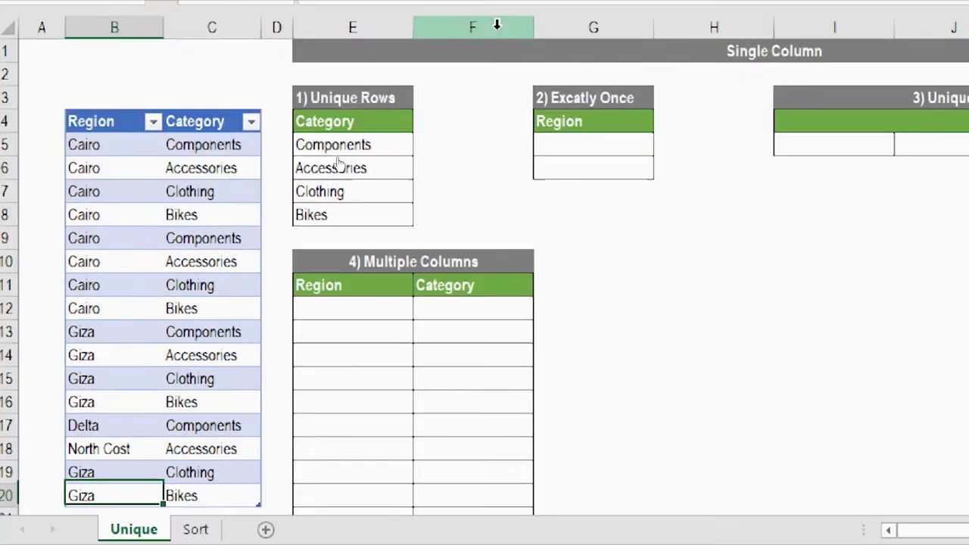
pyautogui.press('Up')
pyautogui.press('Up')
pyautogui.press('Up')
pyautogui.press('Up')
pyautogui.press('Up')
pyautogui.press('Up')
pyautogui.press('Up')
pyautogui.press('Up')
pyautogui.press('Up')
pyautogui.press('Up')
pyautogui.press('Up')
pyautogui.press('Up')
pyautogui.press('Up')
pyautogui.press('Up')
pyautogui.press('Up')
pyautogui.press('Up')
pyautogui.press('Up')
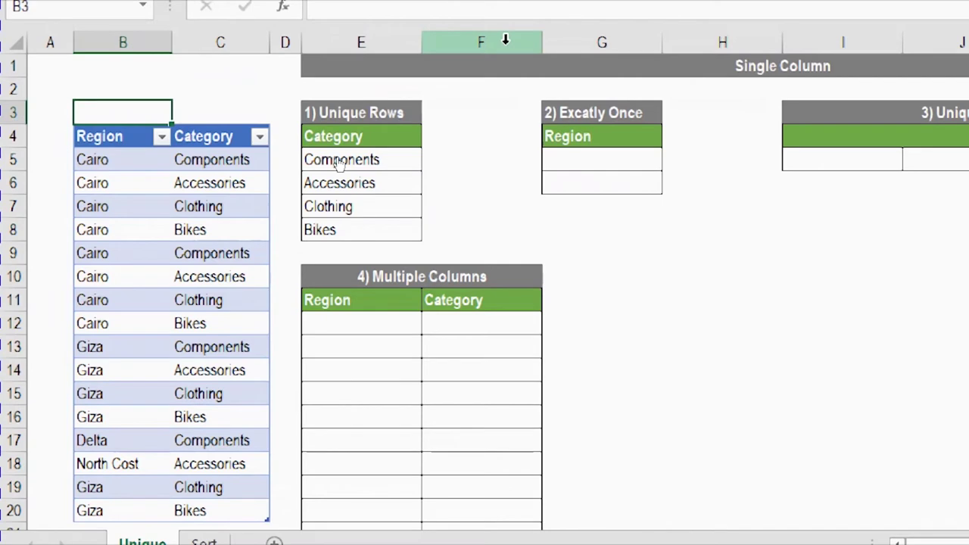
pyautogui.press('Down')
pyautogui.press('Down')
pyautogui.press('Right')
pyautogui.press('Right')
pyautogui.press('Right')
pyautogui.press('Right')
pyautogui.press('Right')
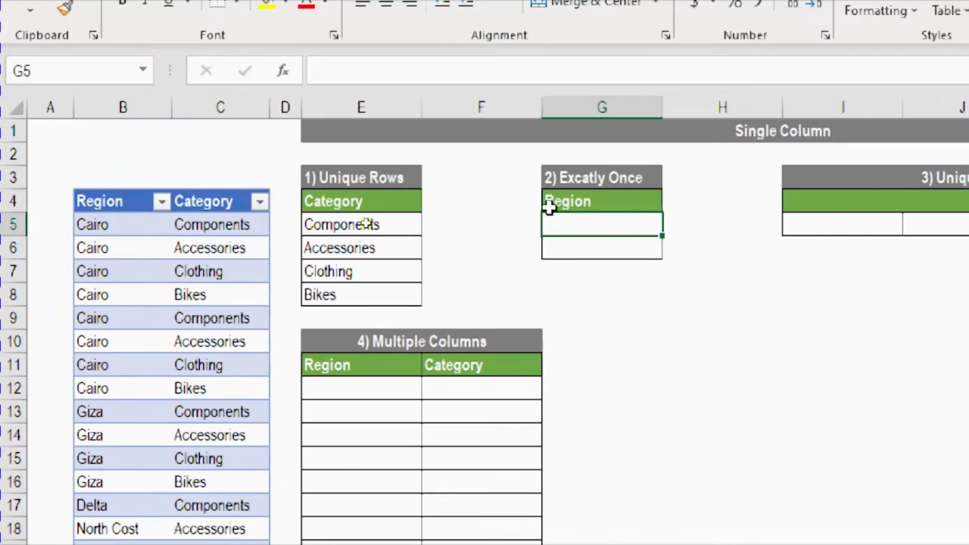
# Start =UNIQUE(Region_Category[Region], in G5 using the table's Region column
pyautogui.write('=')
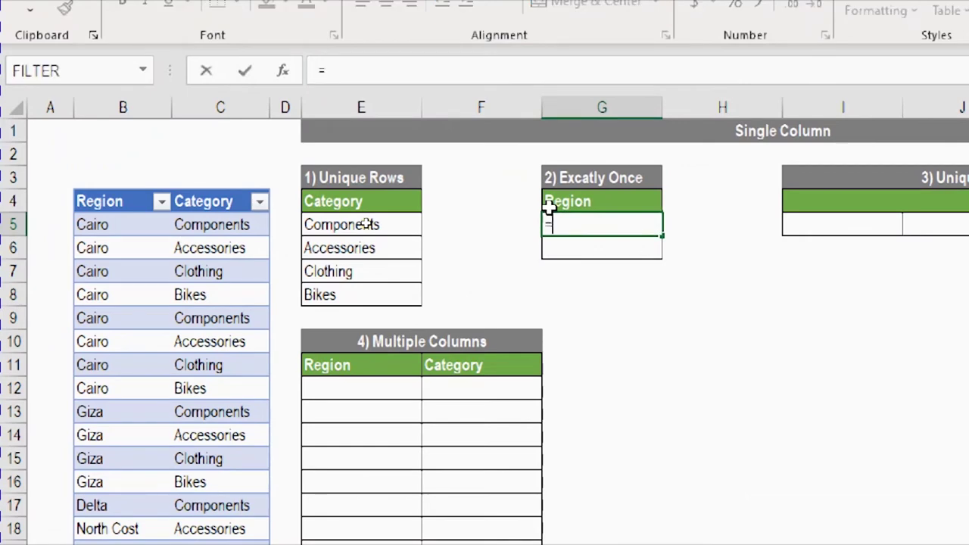
pyautogui.write('uniq')
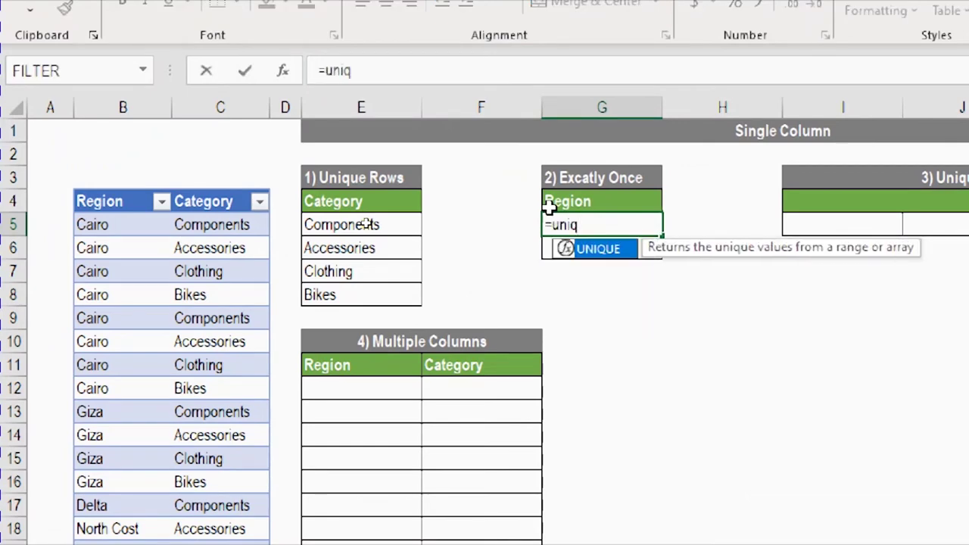
pyautogui.press('Tab')
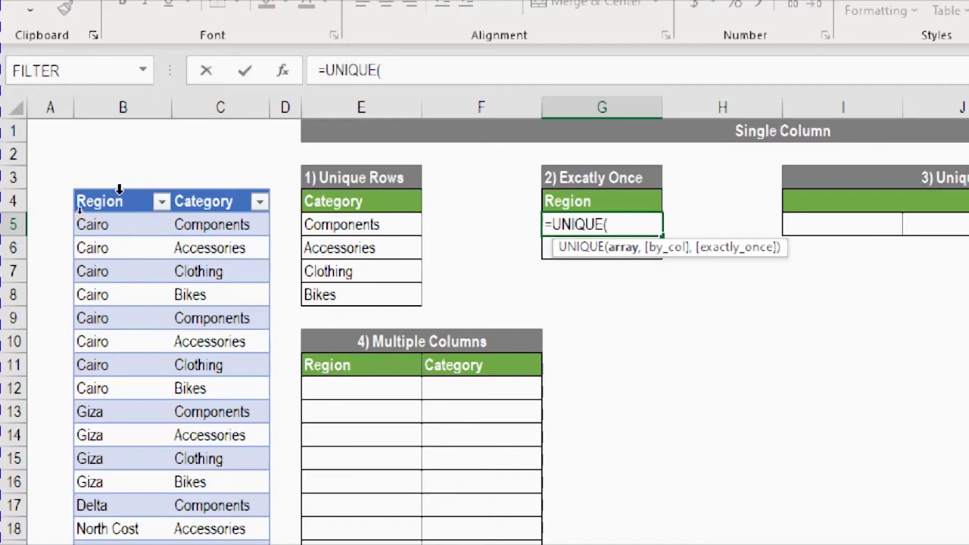
pyautogui.write('re')
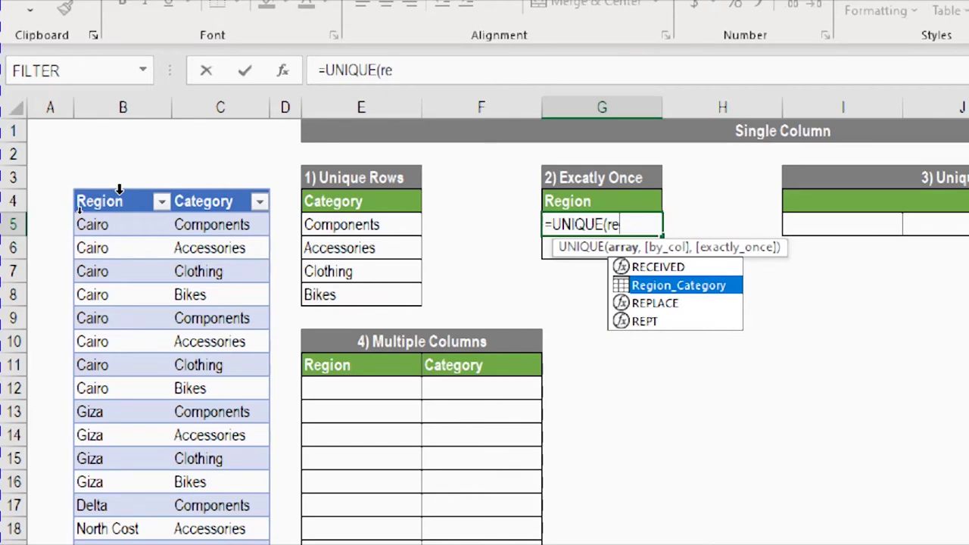
pyautogui.write('g')
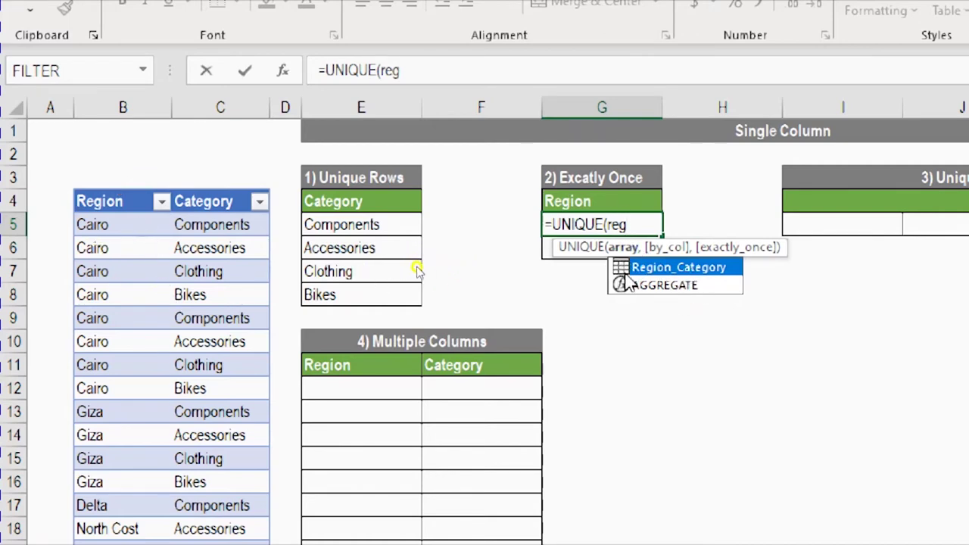
pyautogui.doubleClick(624, 270)
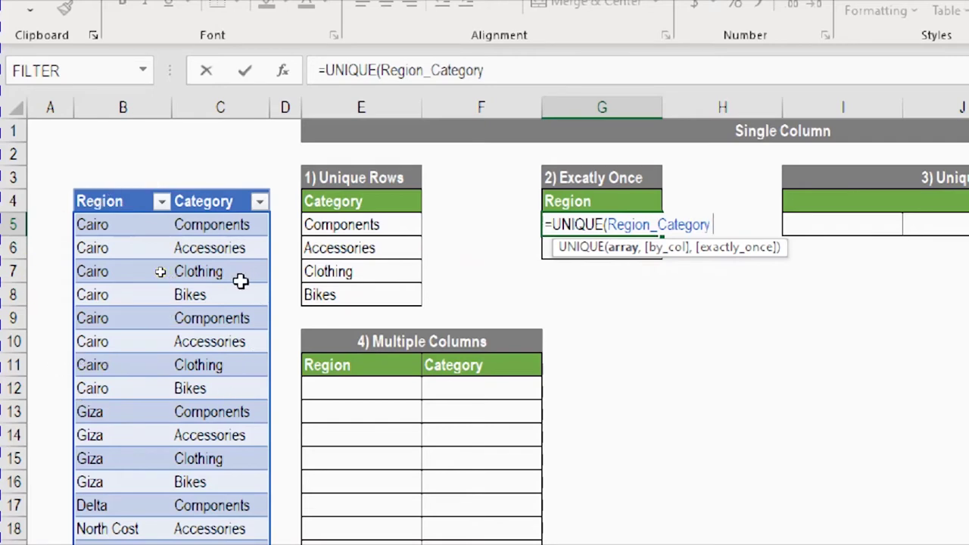
pyautogui.write('[')
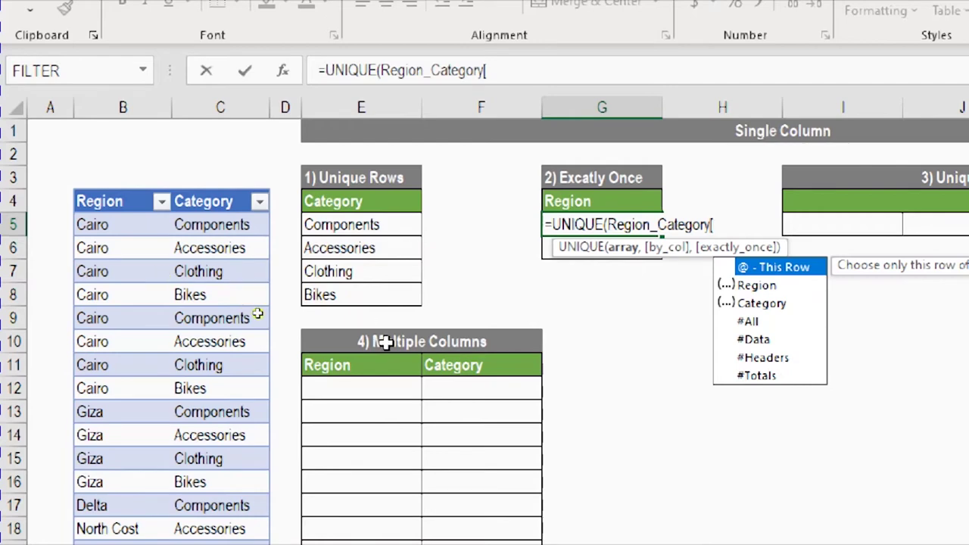
pyautogui.click(757, 287)
pyautogui.doubleClick(777, 295)
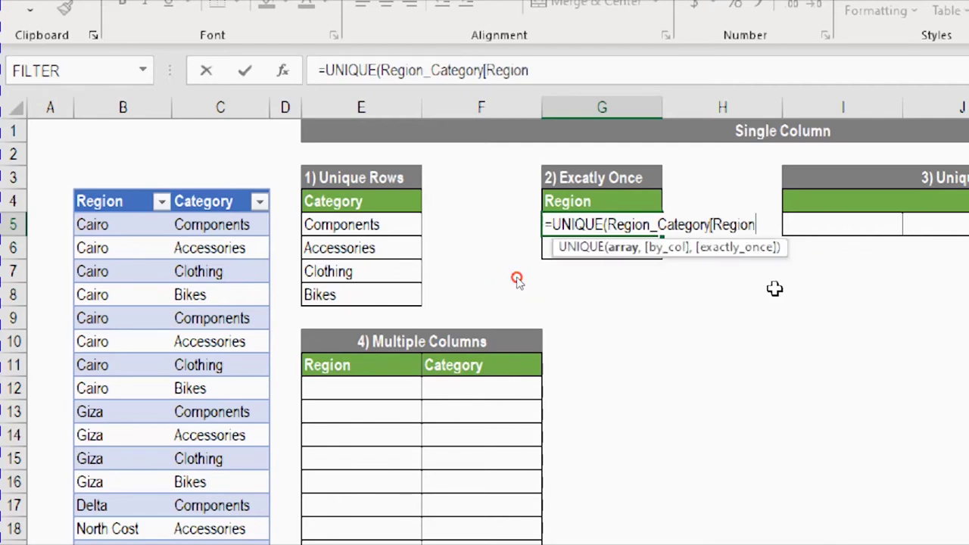
pyautogui.write(']')
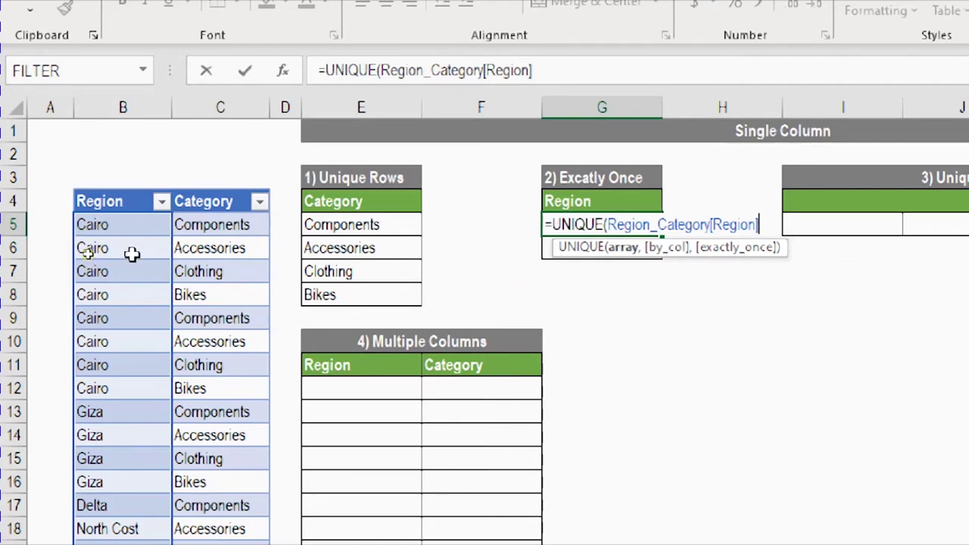
pyautogui.write(',')
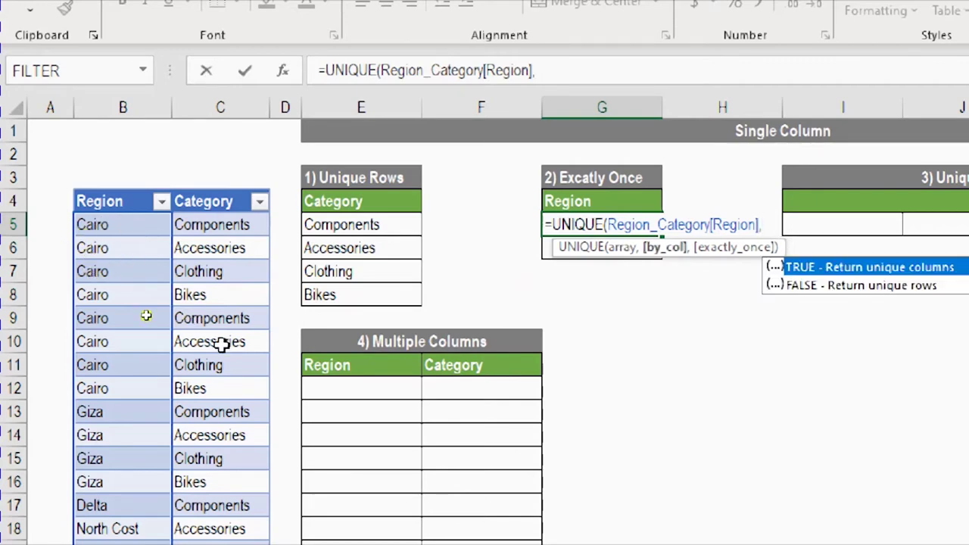
# Complete the formula with FALSE and TRUE so G5 lists Delta and North Cost
pyautogui.click(620, 249)
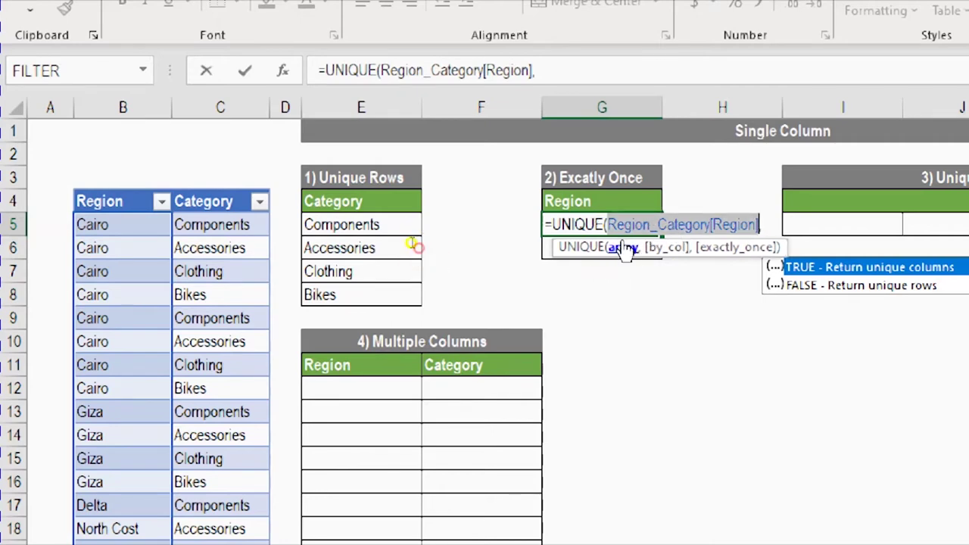
pyautogui.click(663, 248)
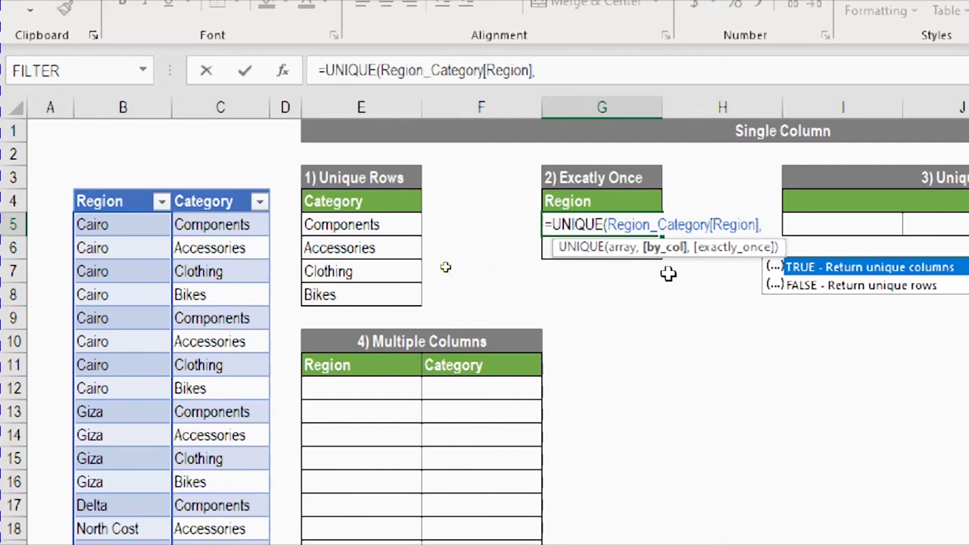
pyautogui.write('fal')
pyautogui.press('Tab')
pyautogui.write(',')
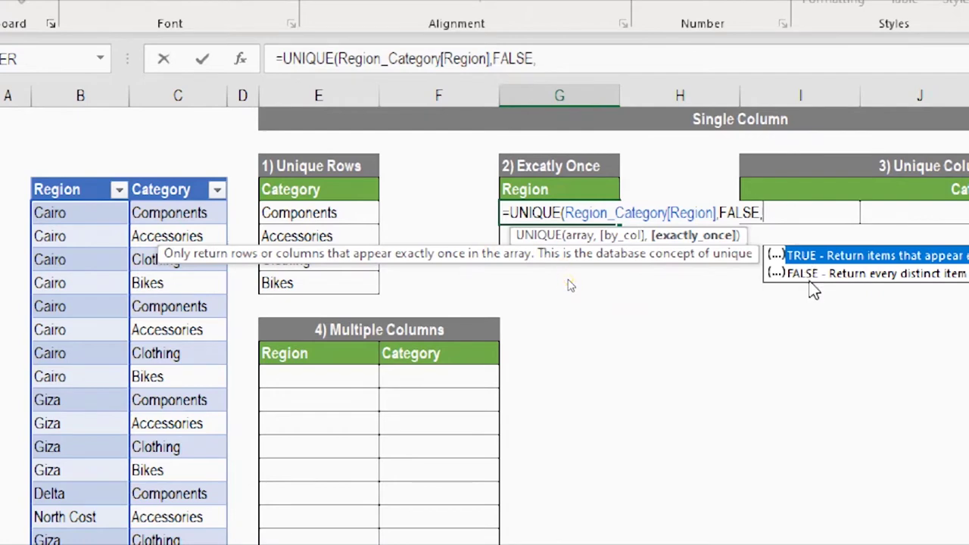
pyautogui.write('Tr')
pyautogui.click(833, 267)
pyautogui.doubleClick(833, 267)
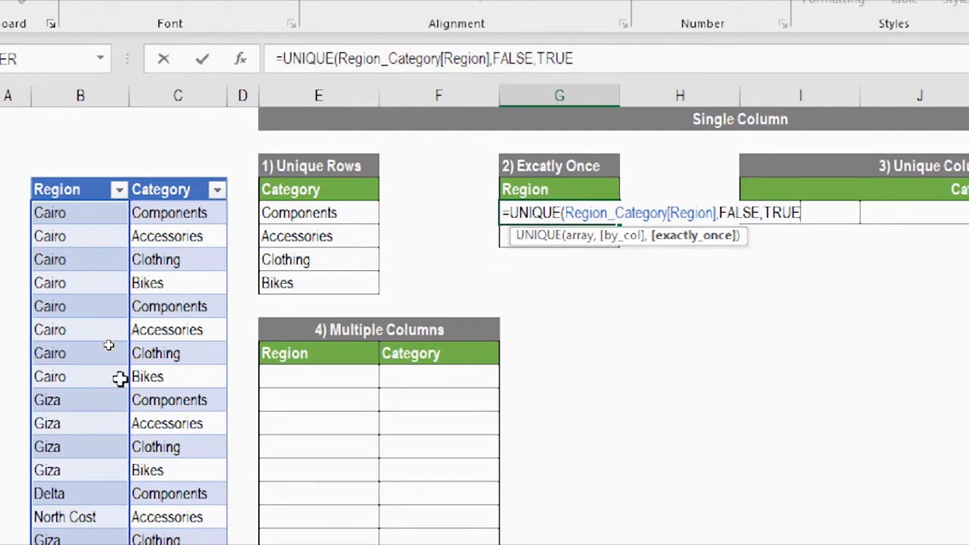
pyautogui.write(')')
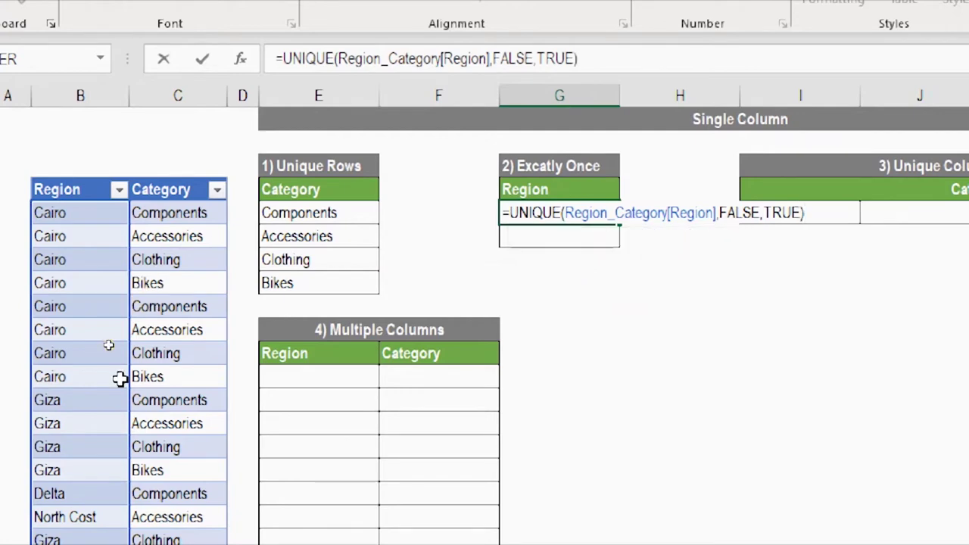
pyautogui.press('Return')
pyautogui.press('Up')
pyautogui.press('Down')
pyautogui.press('Up')
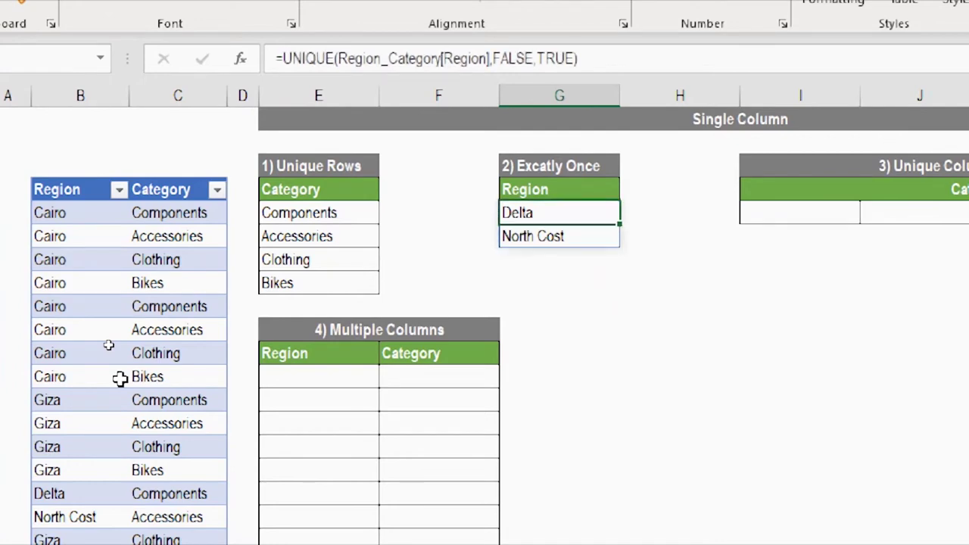
pyautogui.press('Left')
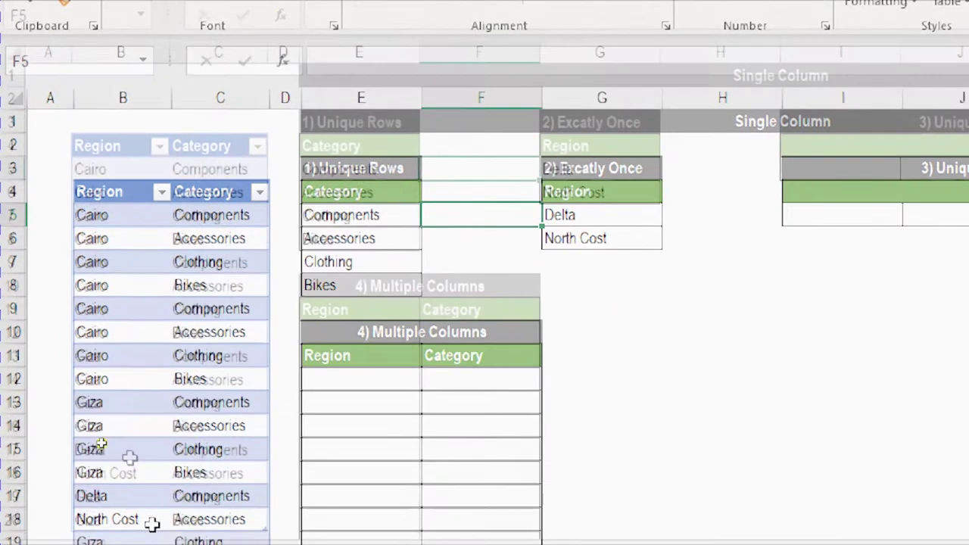
pyautogui.press('Right')
pyautogui.press('Right')
pyautogui.press('Right')
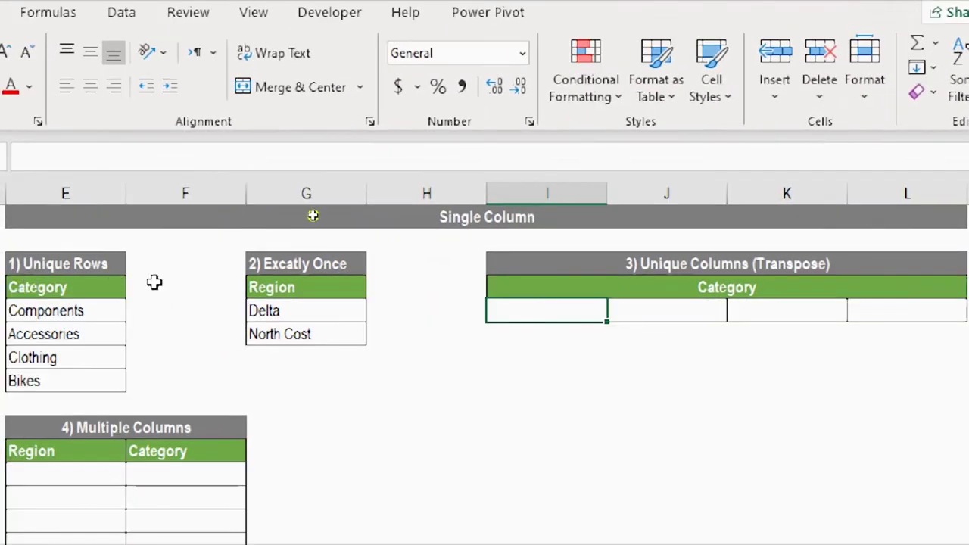
pyautogui.write('=')
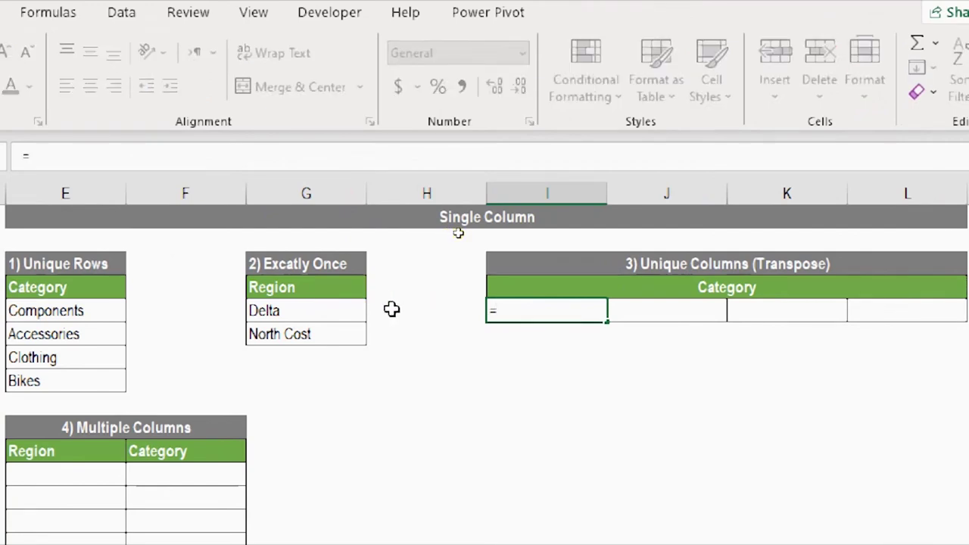
pyautogui.write('uniq')
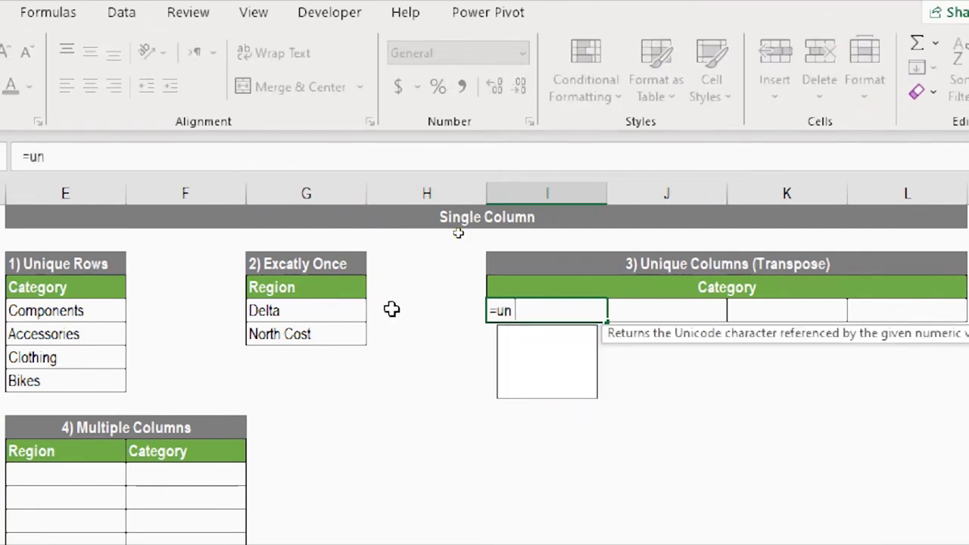
pyautogui.press('Tab')
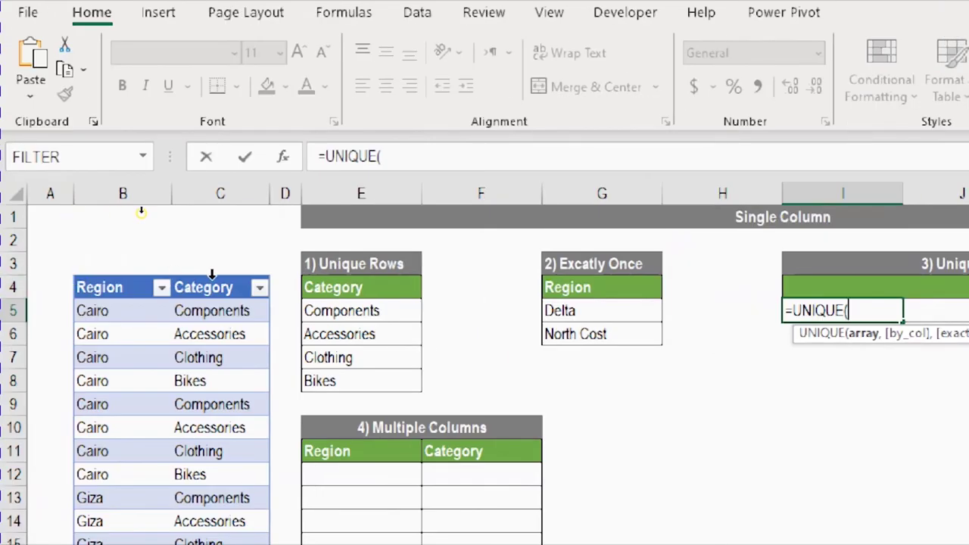
pyautogui.click(210, 274)
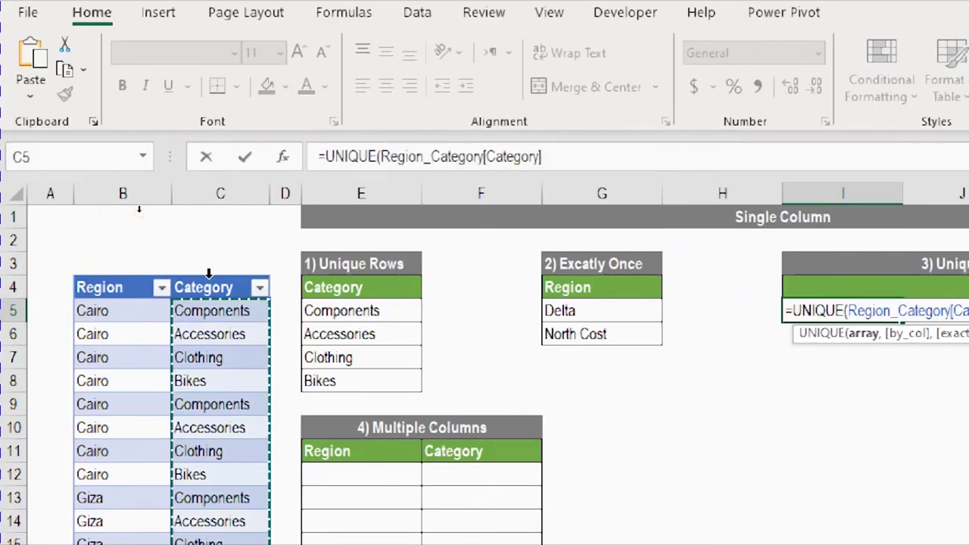
pyautogui.write(',')
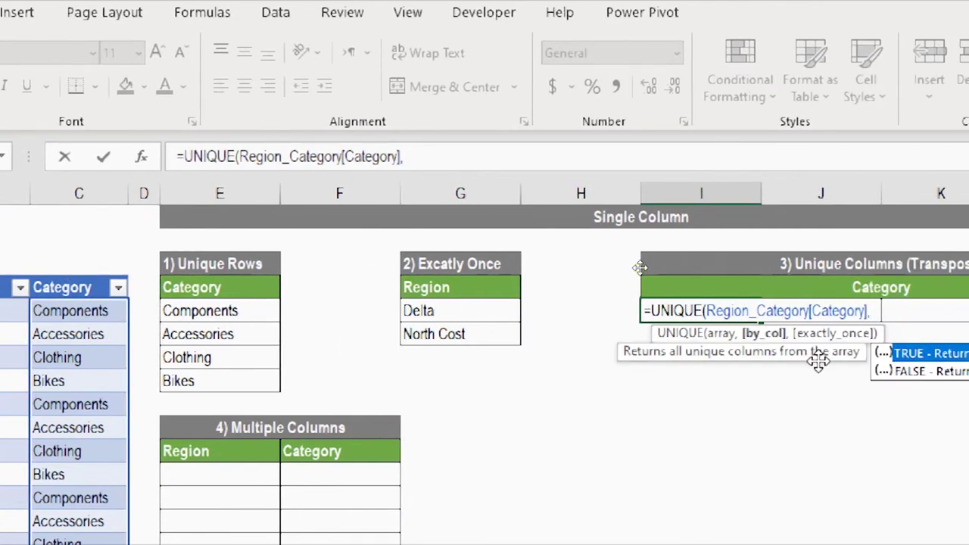
pyautogui.write('True')
pyautogui.press('Tab')
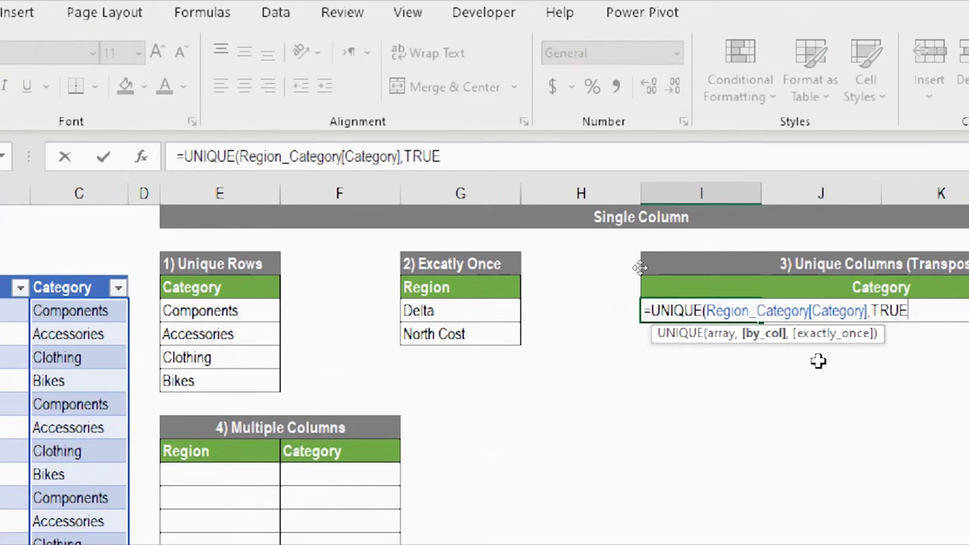
pyautogui.write(')')
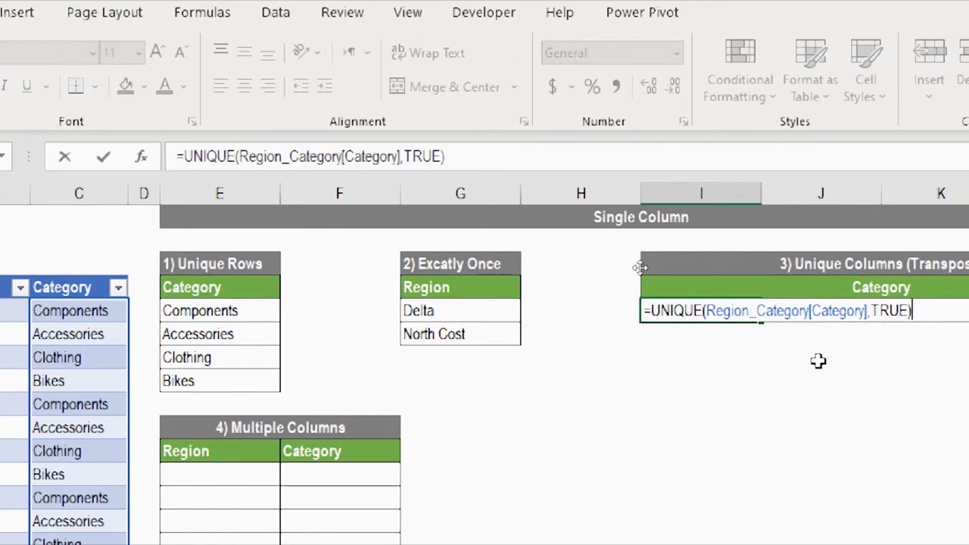
pyautogui.press('Return')
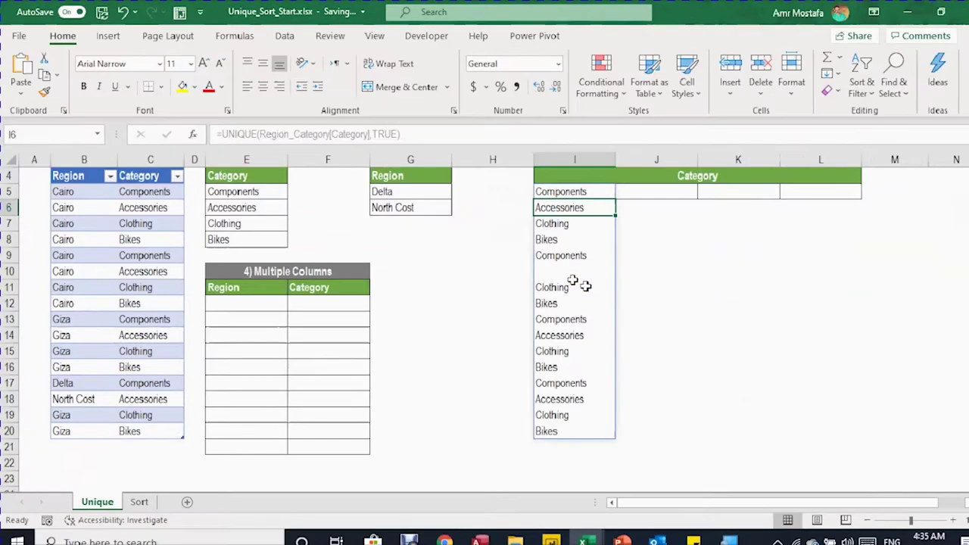
pyautogui.press('Up')
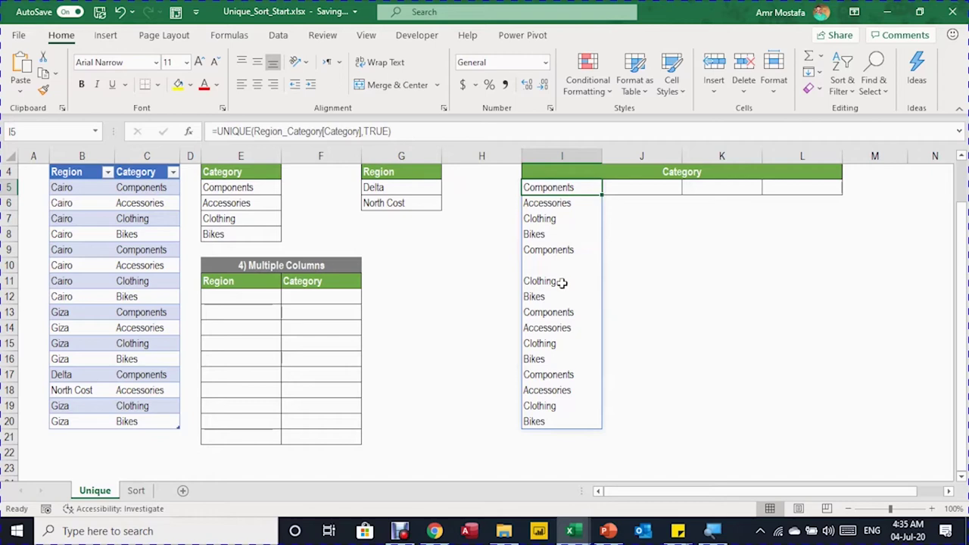
pyautogui.press('Delete')
pyautogui.click(564, 236)
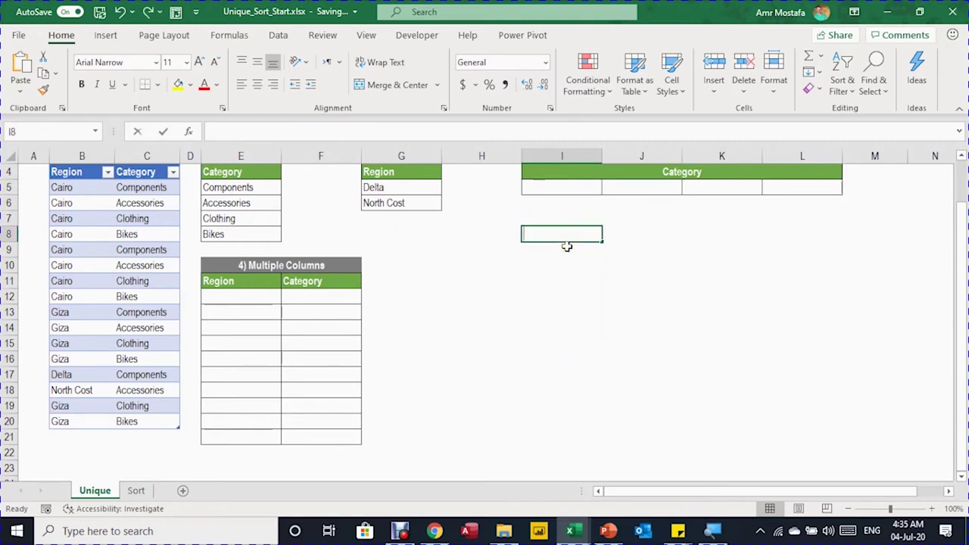
# Enter =TRANSPOSE(Region_Category[Category]) in I8, spilling all categories across row 8 to column X
pyautogui.write('=')
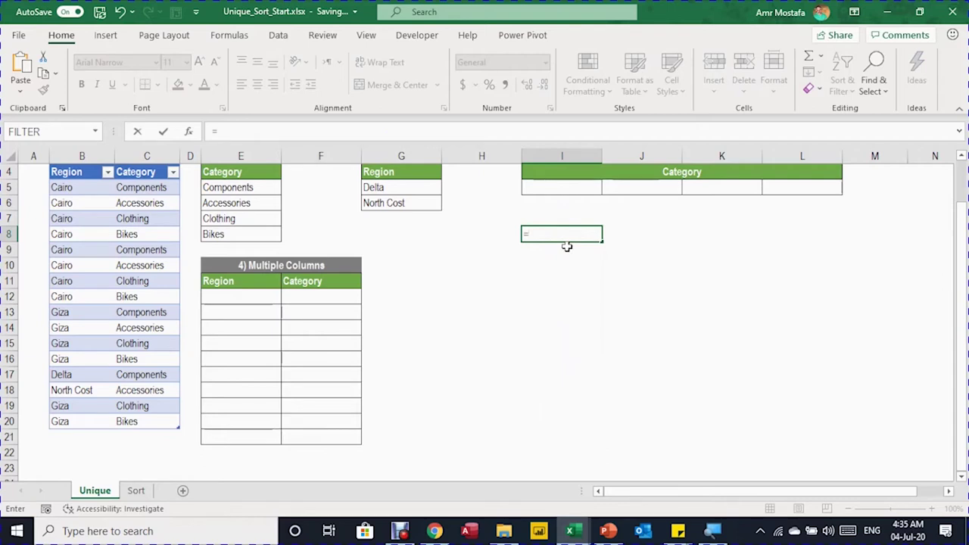
pyautogui.write('T')
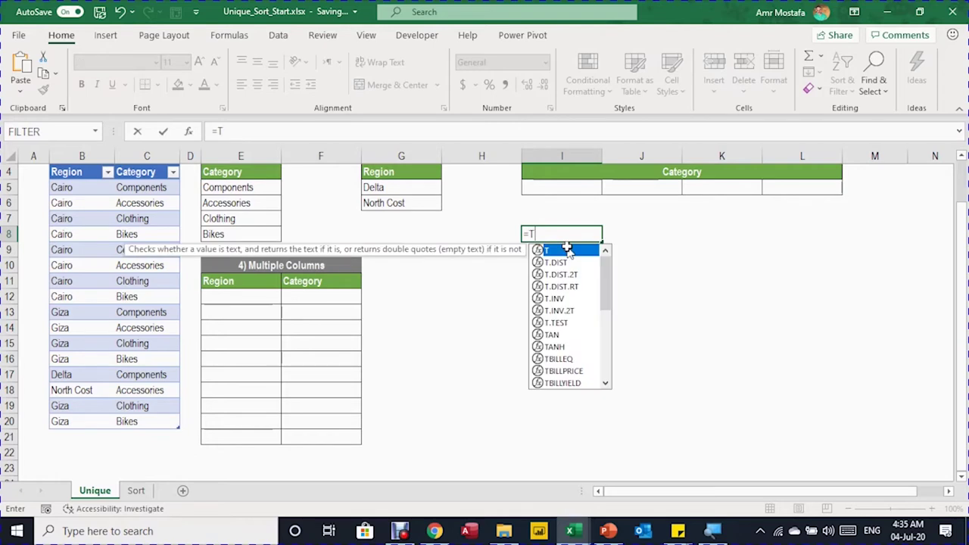
pyautogui.write('ra')
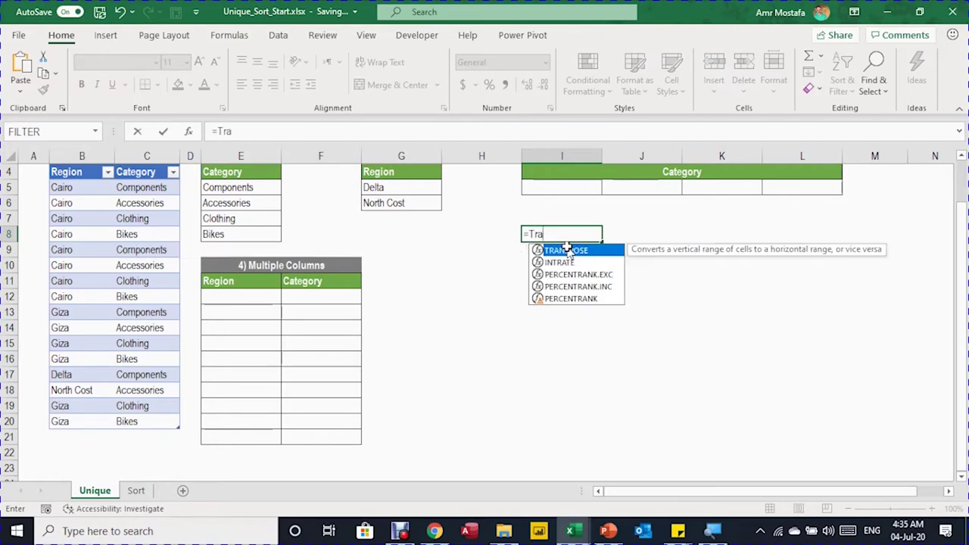
pyautogui.write('n')
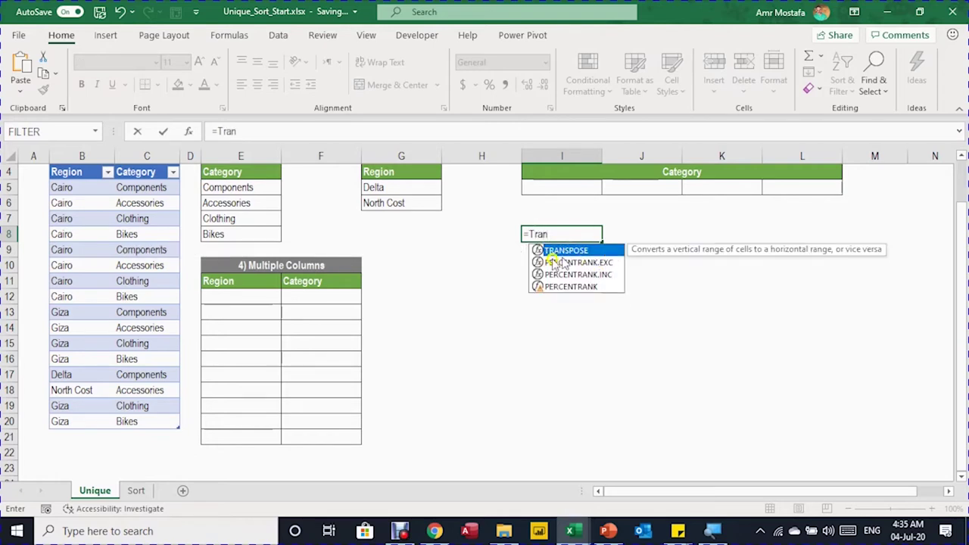
pyautogui.press('Tab')
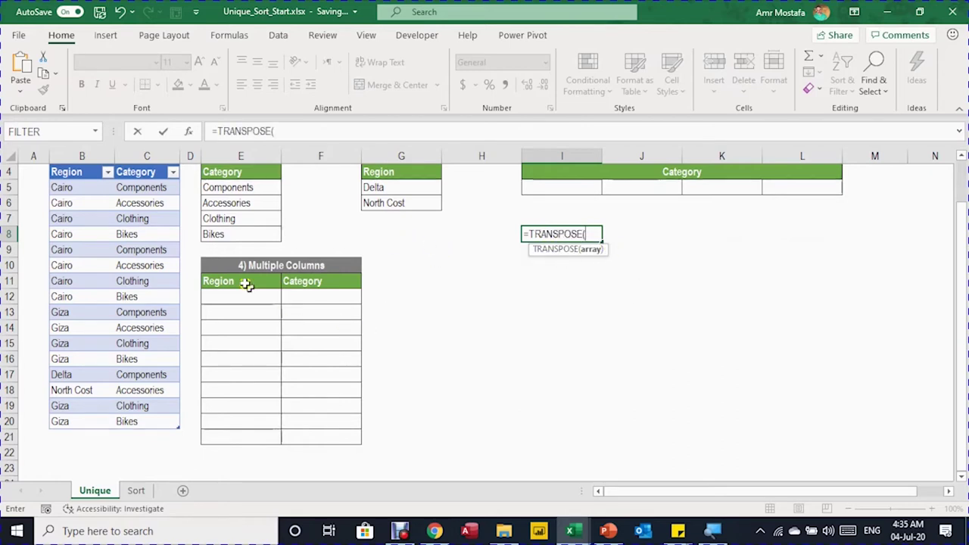
pyautogui.click(147, 162)
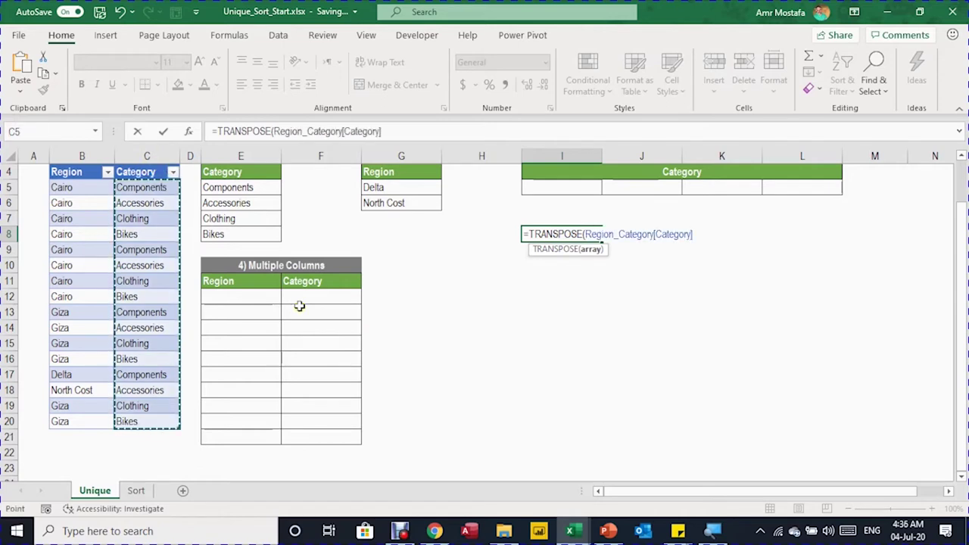
pyautogui.write(')')
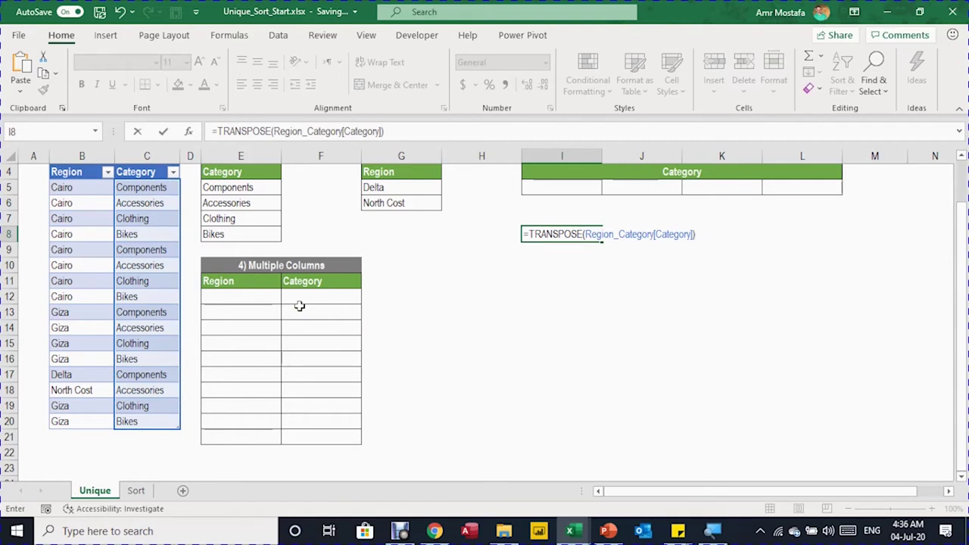
pyautogui.press('Return')
pyautogui.press('Up')
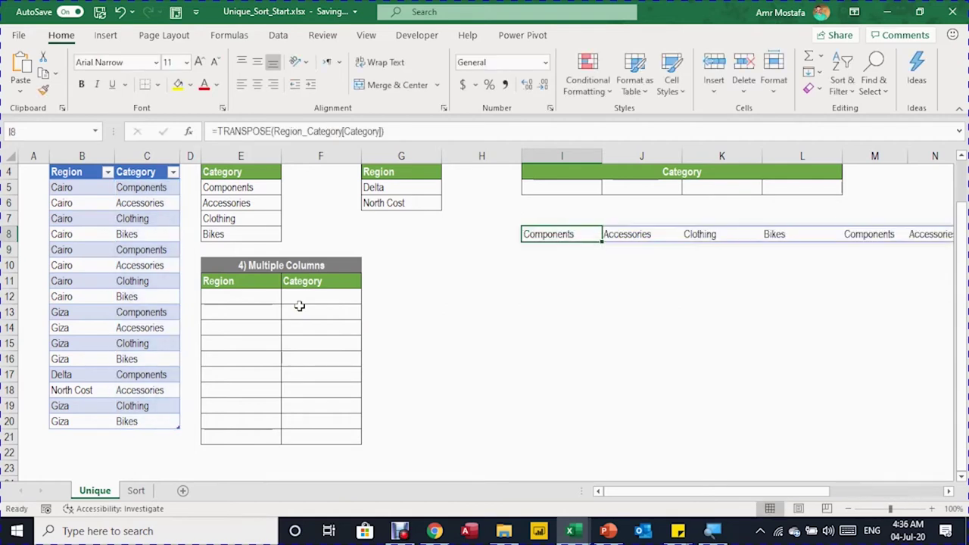
pyautogui.press('Right')
pyautogui.press('Right')
pyautogui.hotkey('ctrl', 'Right')
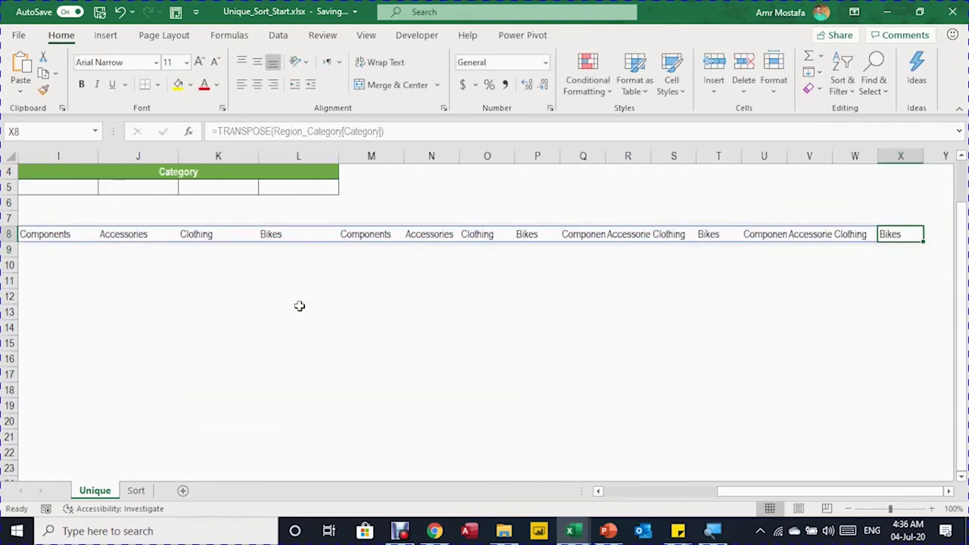
pyautogui.hotkey('ctrl', 'Left')
pyautogui.hotkey('ctrl', 'Left')
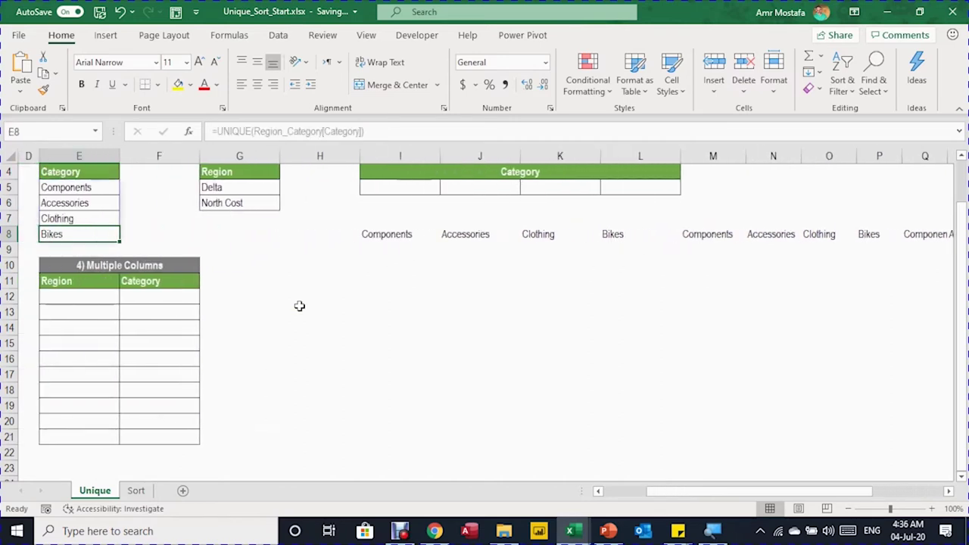
pyautogui.hotkey('ctrl', 'Right')
pyautogui.click(214, 131)
# Wrap the I8 formula as =UNIQUE(TRANSPOSE(Region_Category[Category]),TRUE)
pyautogui.write('UNI')
pyautogui.press('BackSpace')
pyautogui.press('BackSpace')
pyautogui.press('BackSpace')
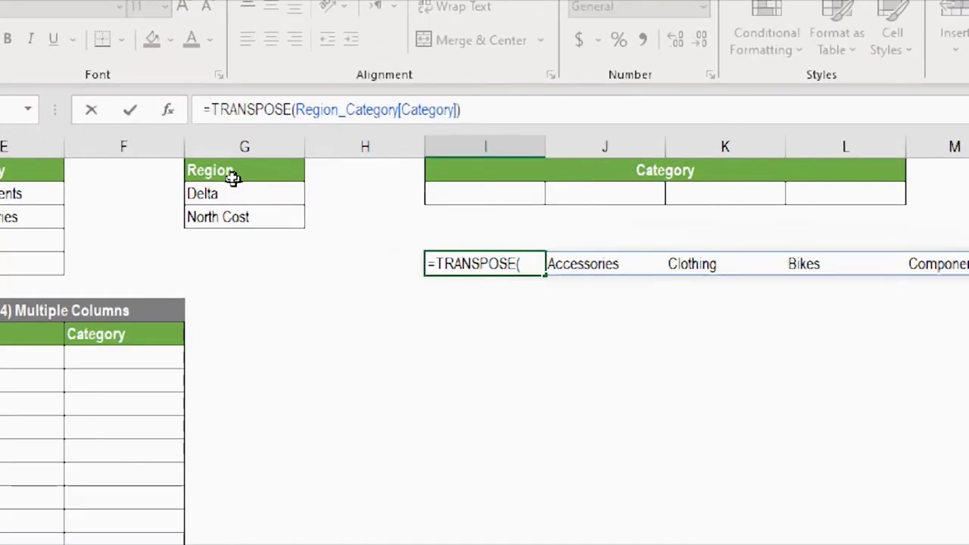
pyautogui.write('uniq')
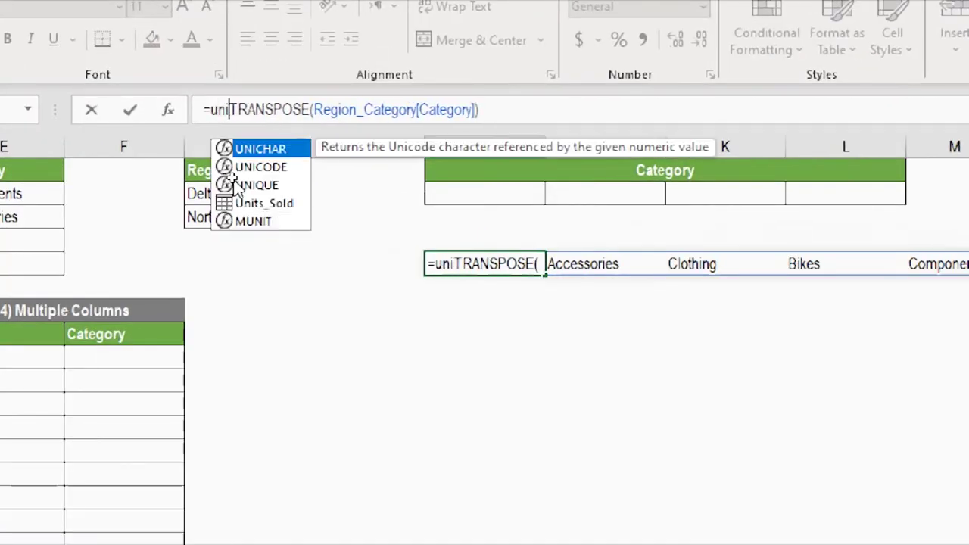
pyautogui.press('Tab')
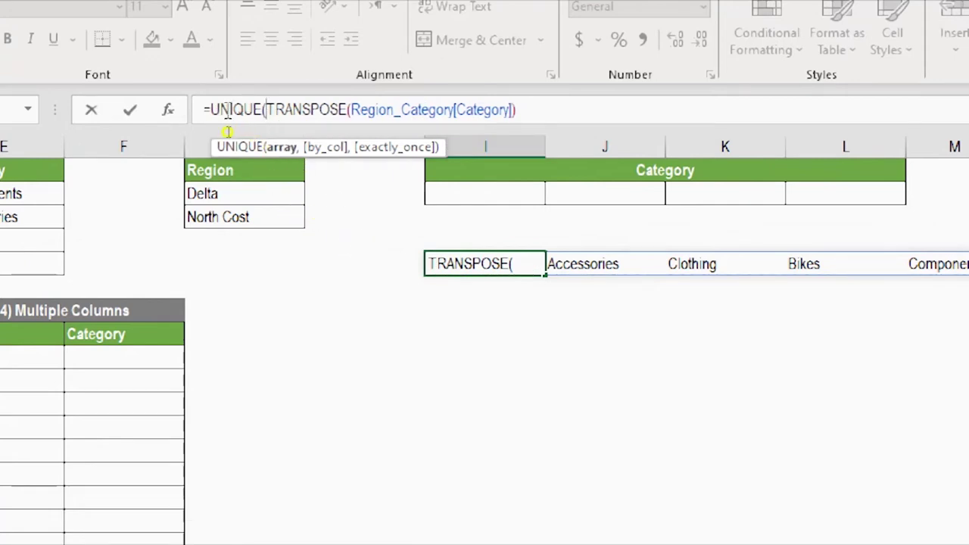
pyautogui.click(282, 156)
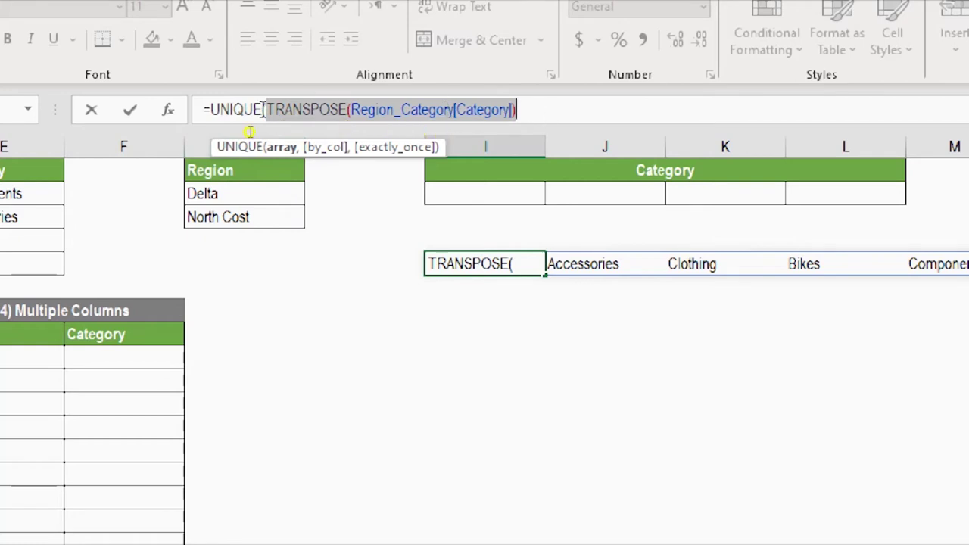
pyautogui.click(539, 112)
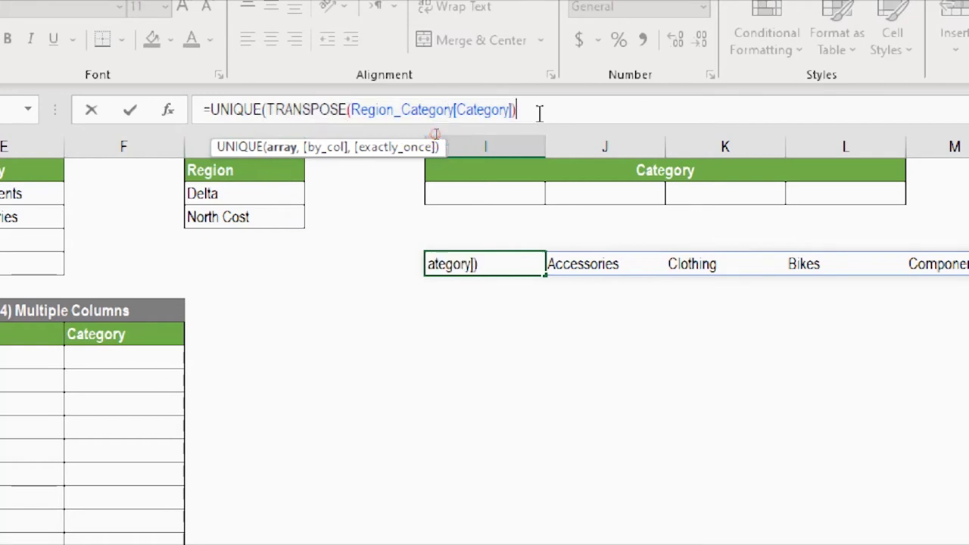
pyautogui.write(',')
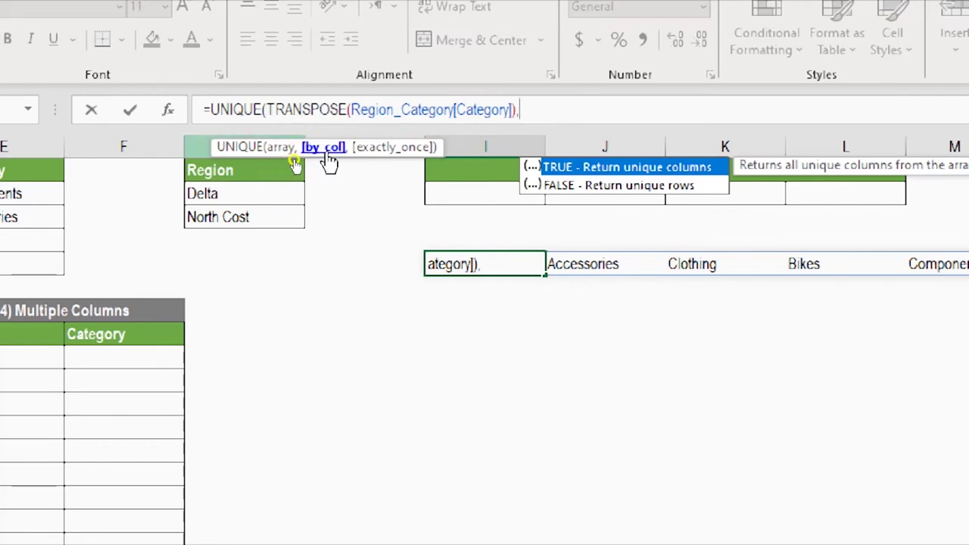
pyautogui.write('TRUE')
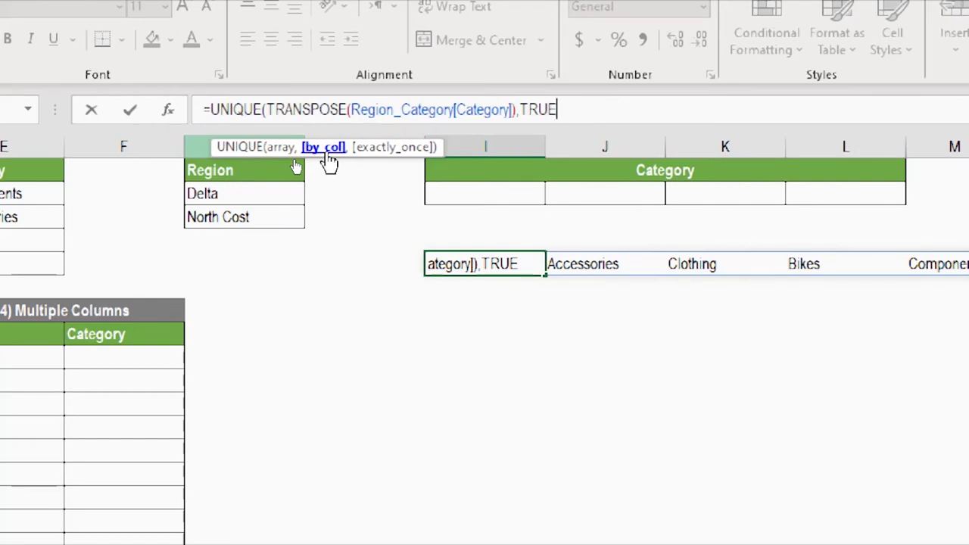
pyautogui.write(')')
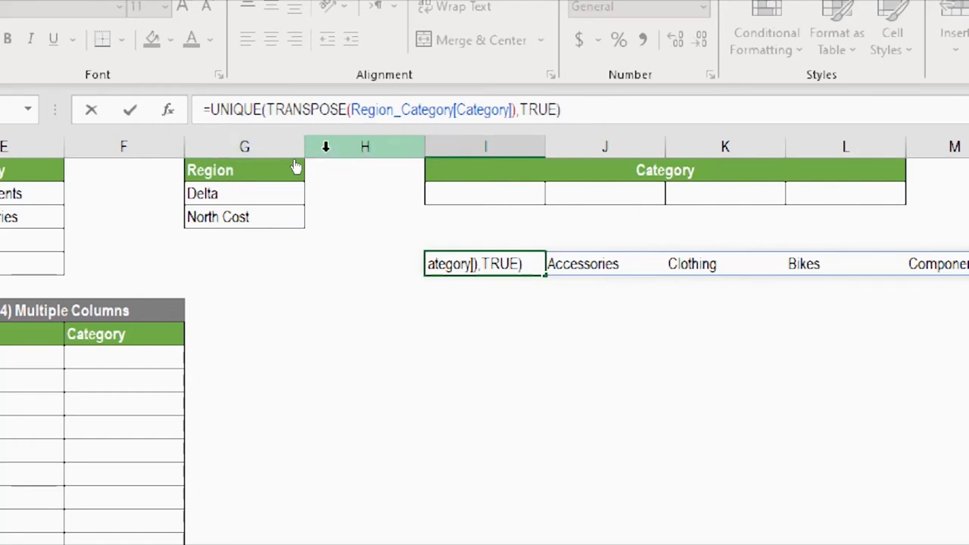
pyautogui.press('Return')
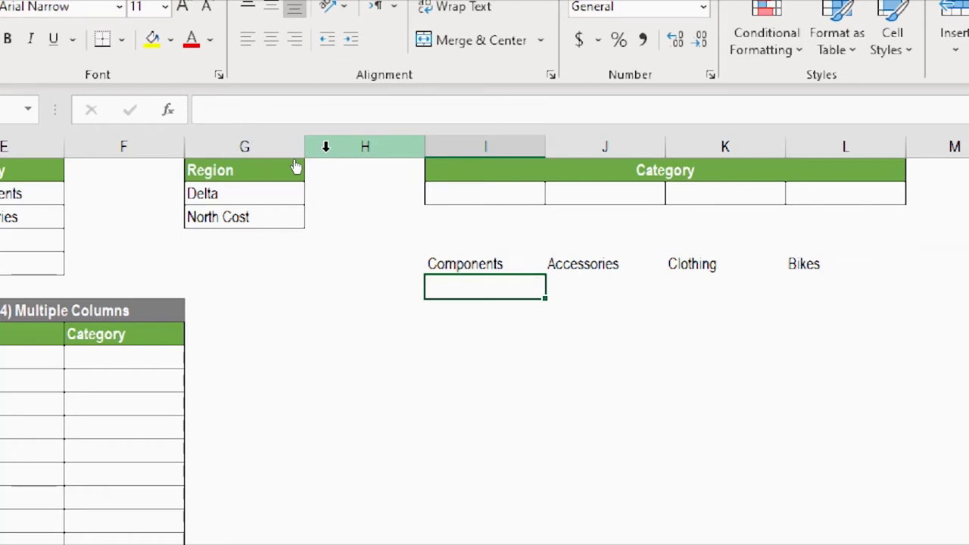
# Move the formula from I8 to I5 under the Category header, spilling Components, Accessories, Clothing, Bikes
pyautogui.press('Up')
pyautogui.moveTo(569, 110); pyautogui.dragTo(150, 109)
pyautogui.hotkey('ctrl', 'c')
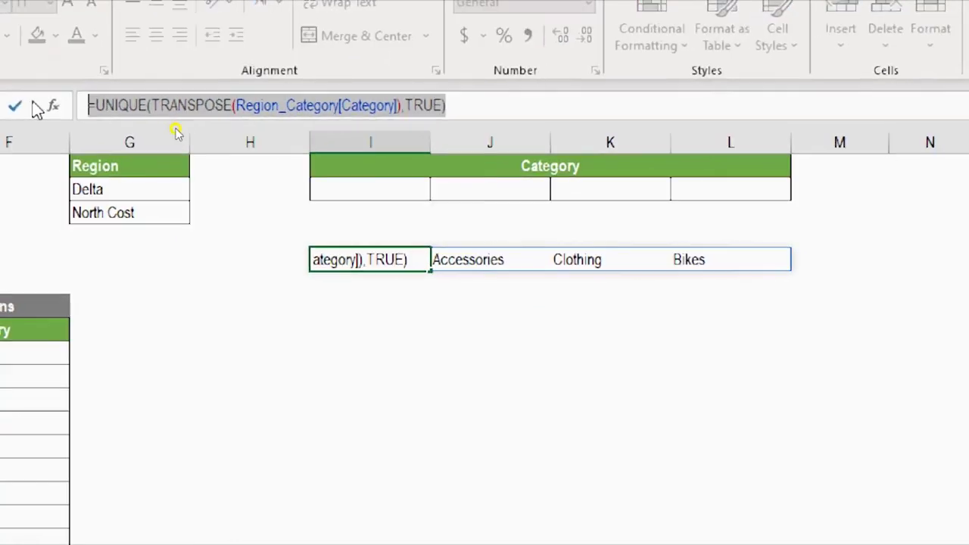
pyautogui.press('Delete')
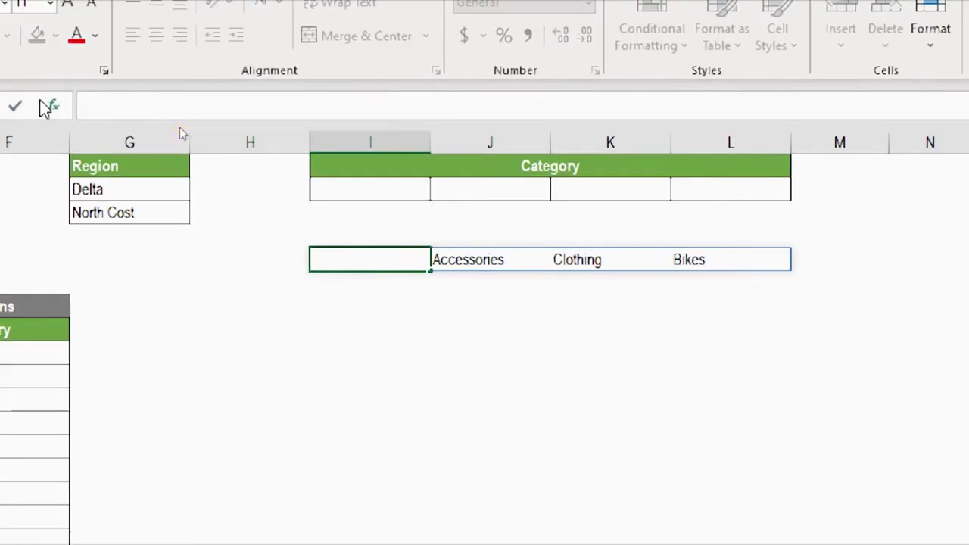
pyautogui.press('Up')
pyautogui.press('Up')
pyautogui.press('Up')
pyautogui.press('F2')
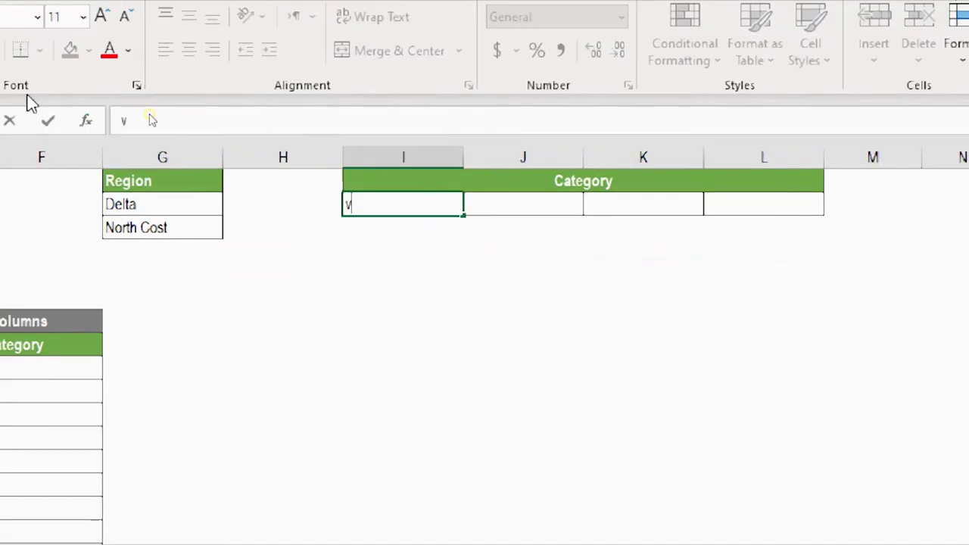
pyautogui.press('Escape')
pyautogui.hotkey('ctrl', 'v')
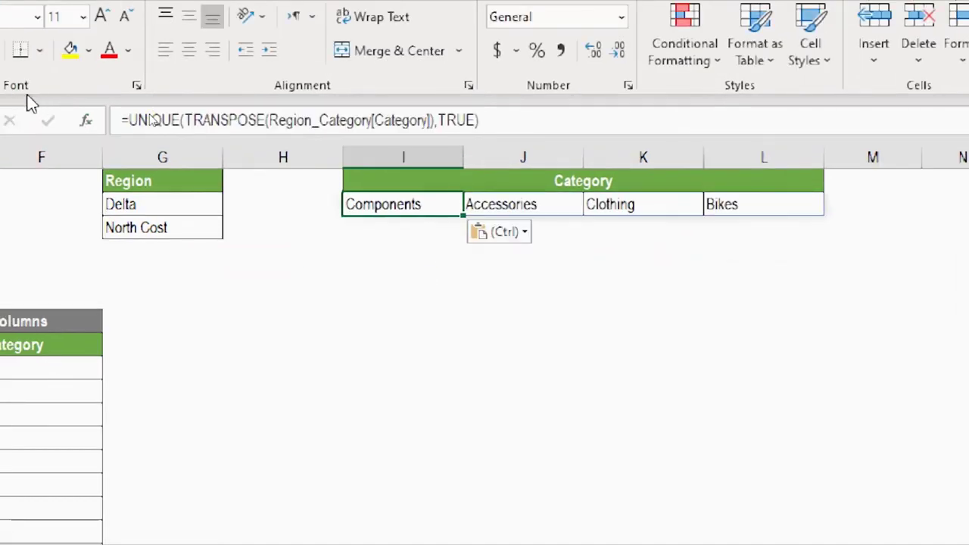
pyautogui.click(218, 391)
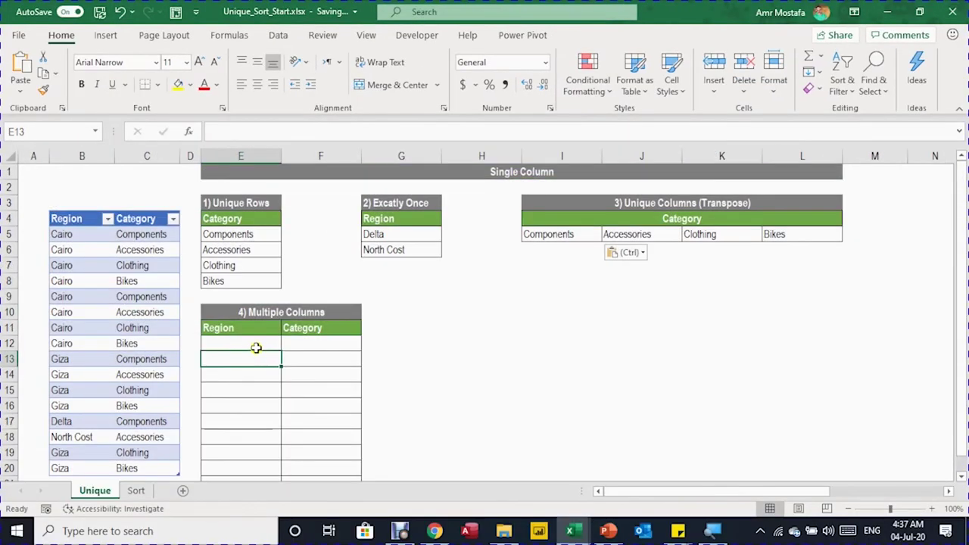
pyautogui.click(255, 344)
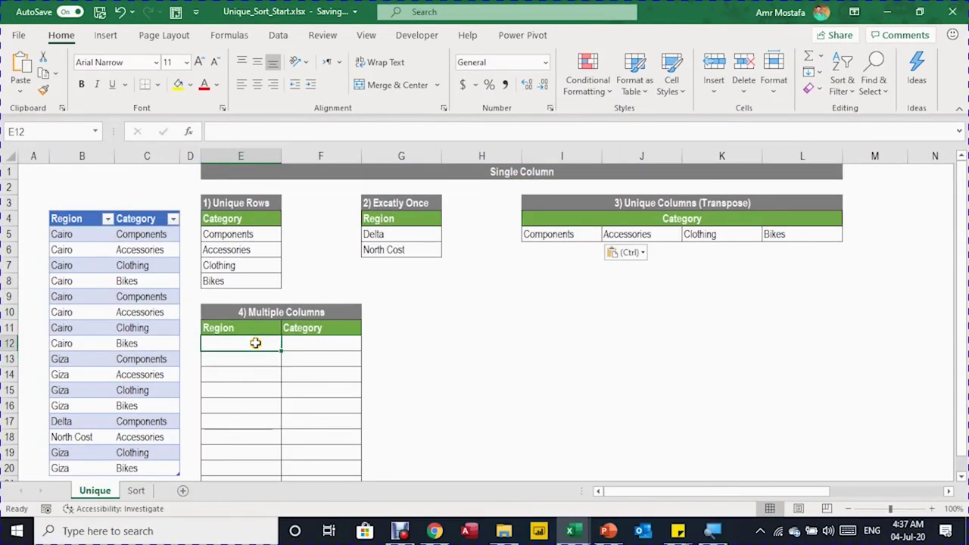
pyautogui.scroll(-1, 269, 348)
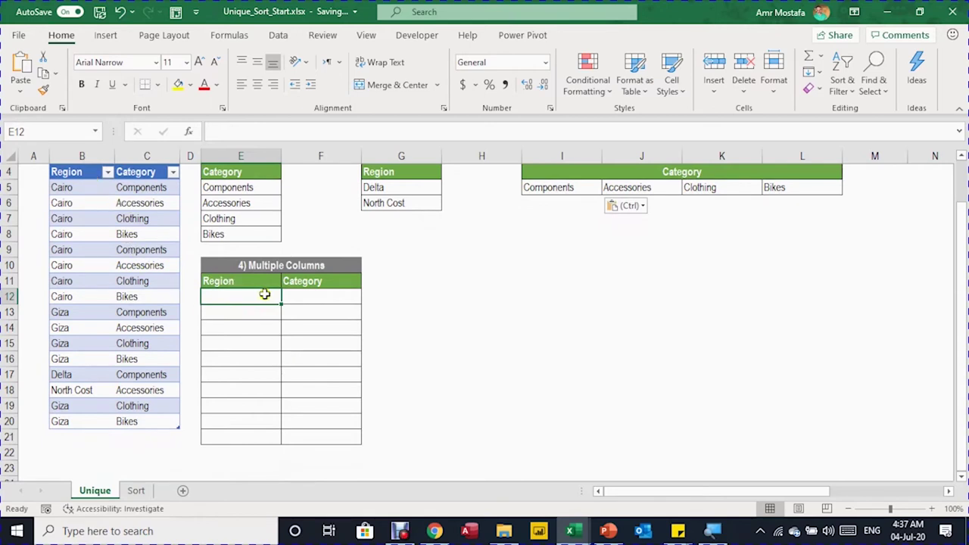
pyautogui.scroll(1, 137, 220)
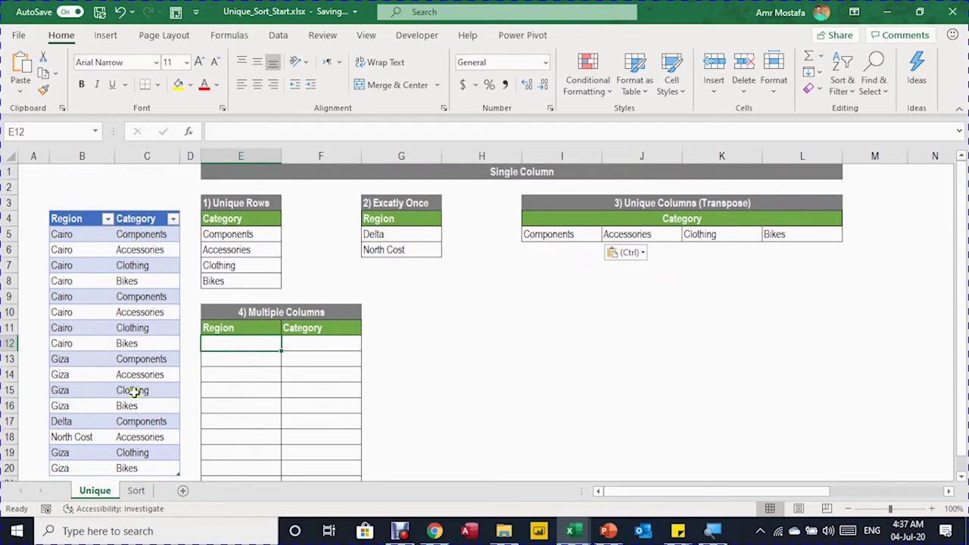
pyautogui.click(92, 237)
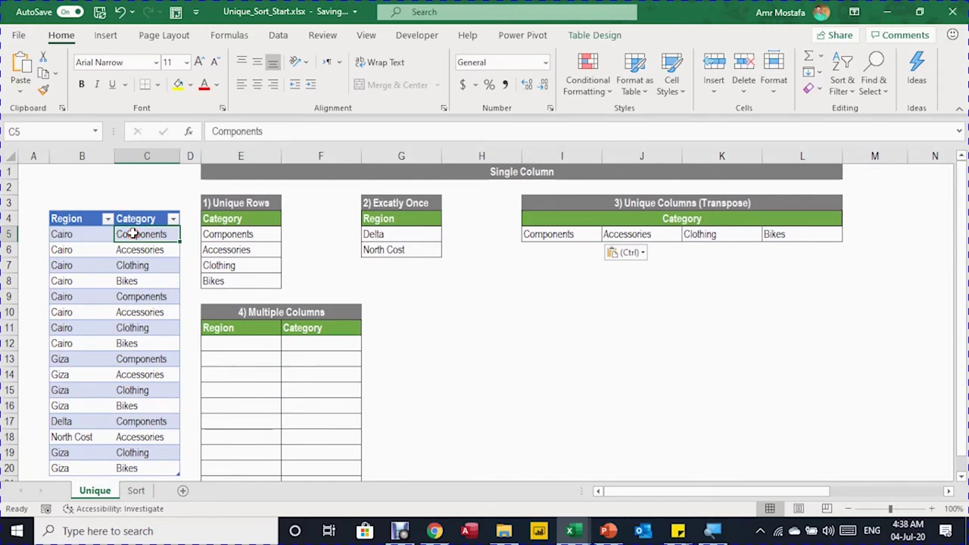
pyautogui.click(133, 356)
pyautogui.click(77, 356)
pyautogui.scroll(-1, 140, 365)
pyautogui.click(144, 373)
pyautogui.click(76, 373)
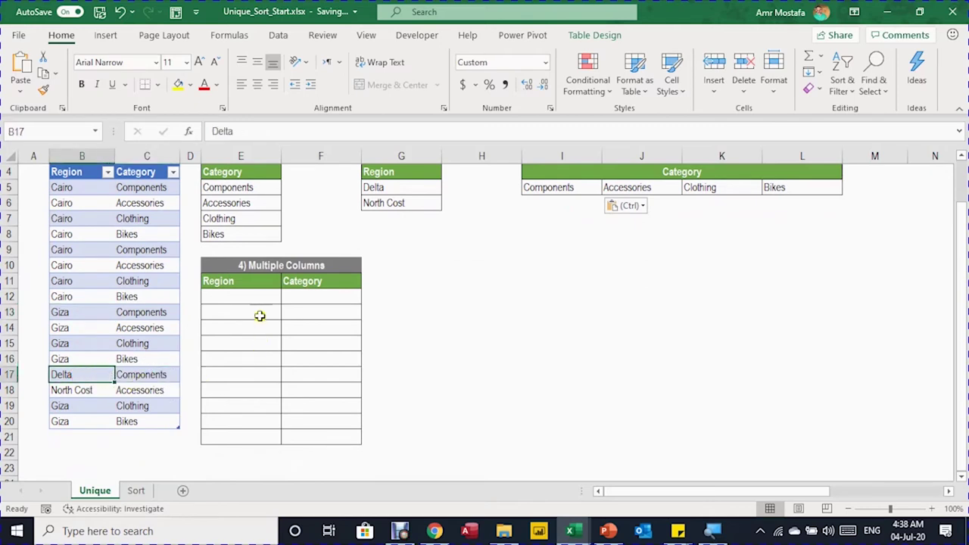
pyautogui.scroll(1, 261, 318)
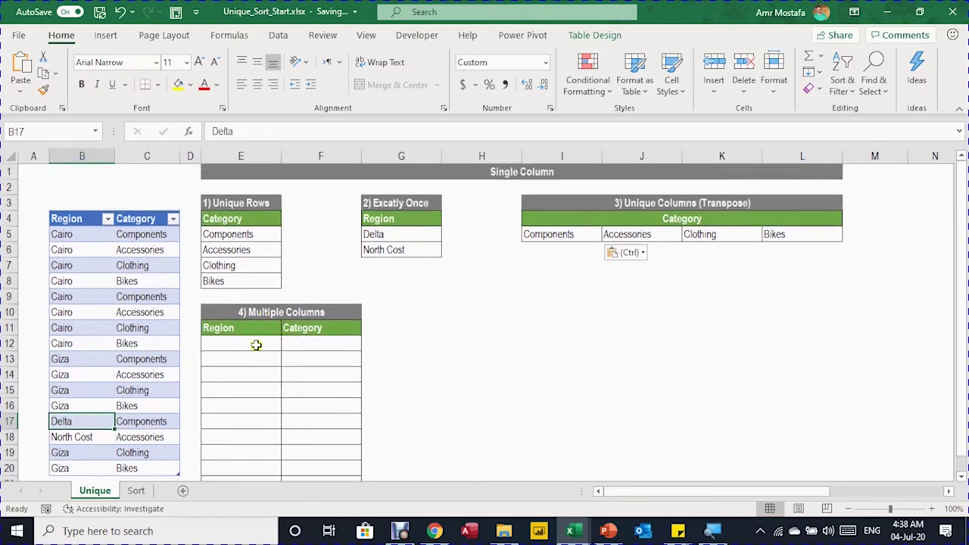
pyautogui.click(256, 345)
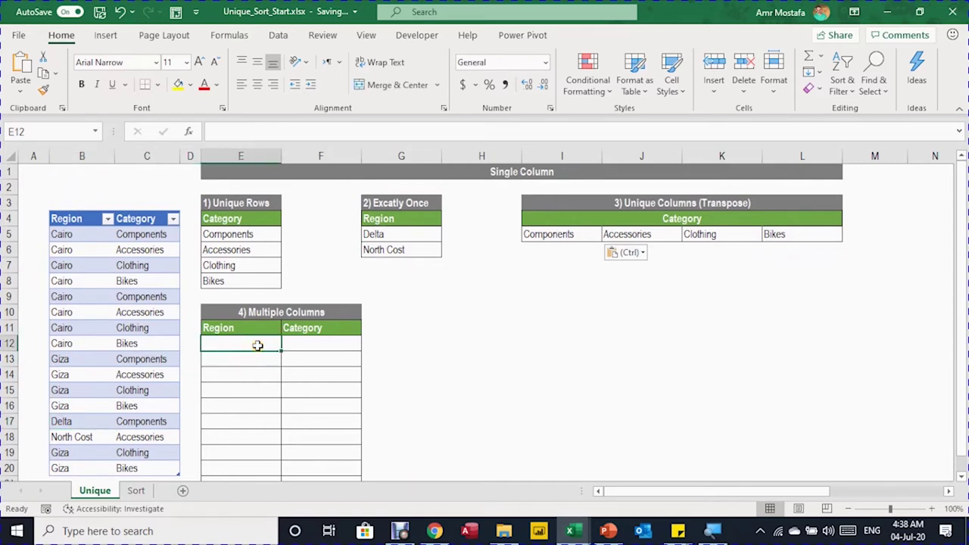
pyautogui.write('=')
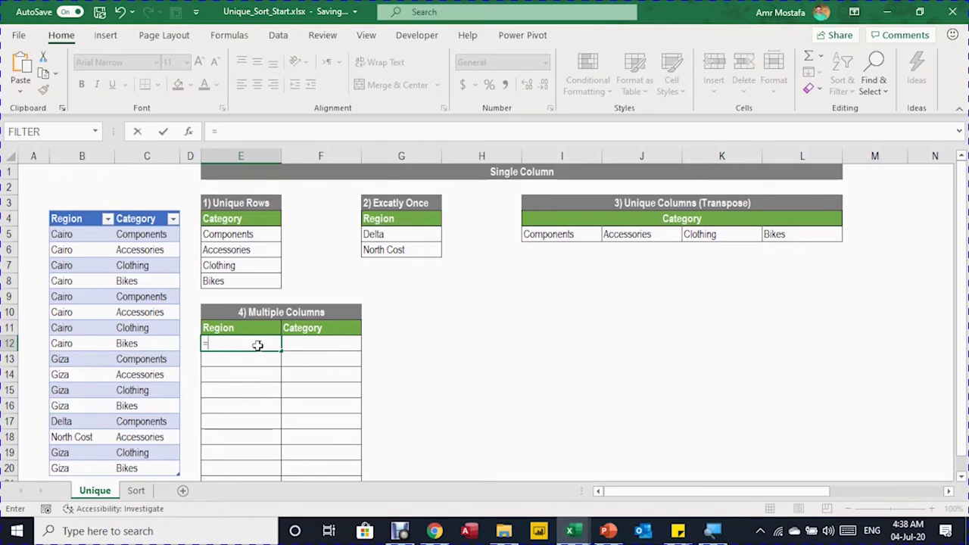
pyautogui.write('uniq')
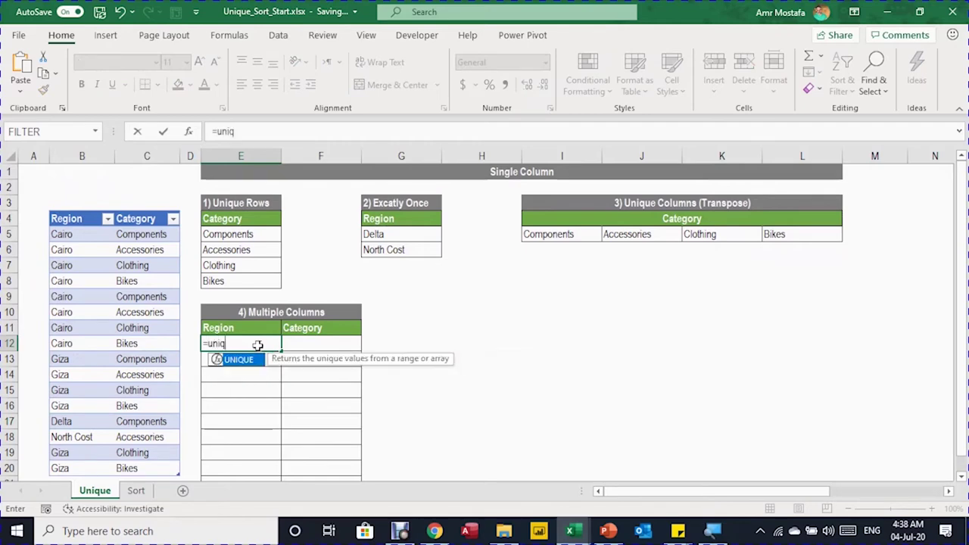
# Enter =UNIQUE(Region_Category) in E12, referencing the Region and Category columns
pyautogui.press('Tab')
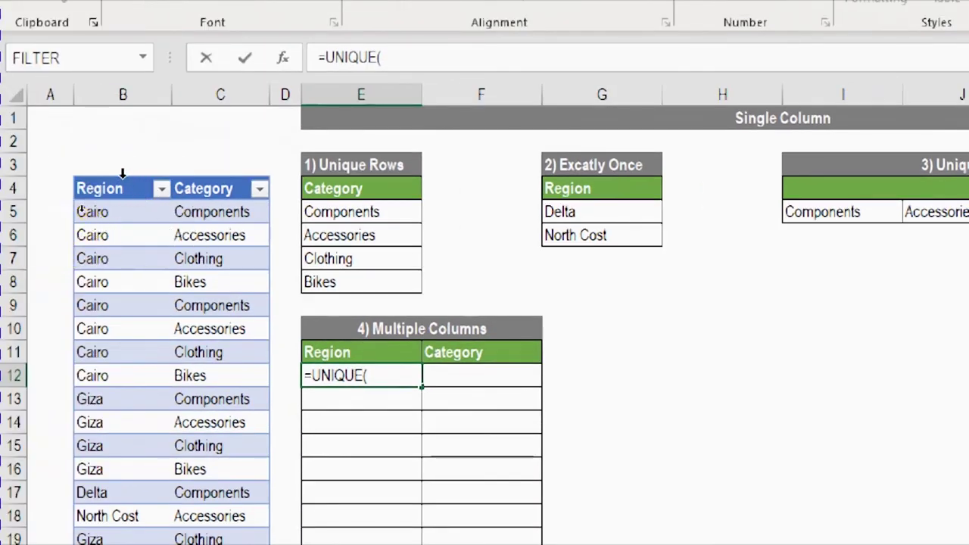
pyautogui.moveTo(122, 173); pyautogui.dragTo(208, 193)
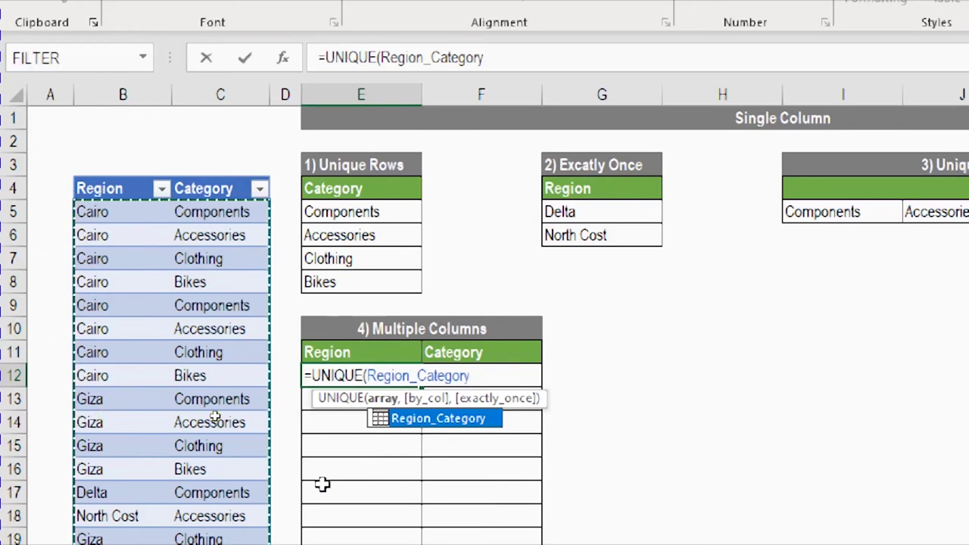
pyautogui.write(',')
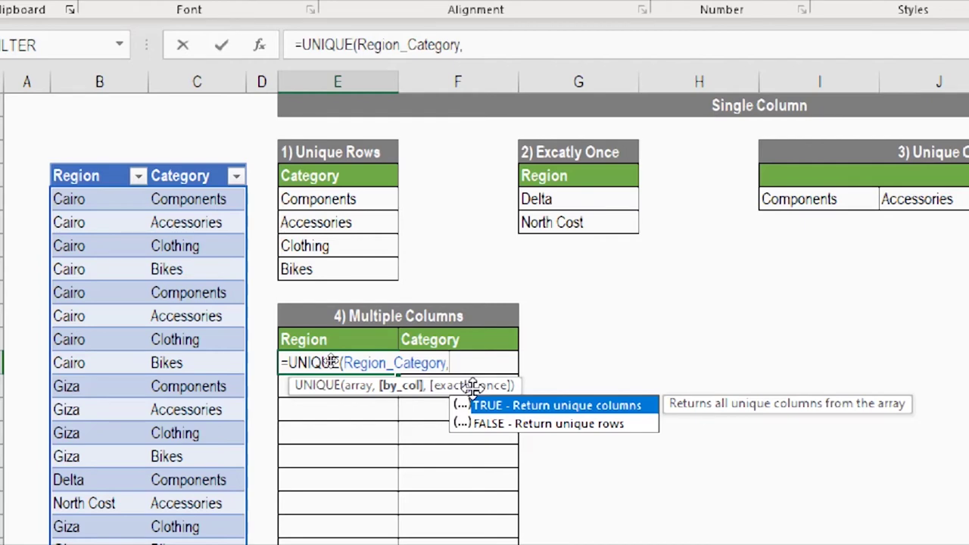
pyautogui.press('BackSpace')
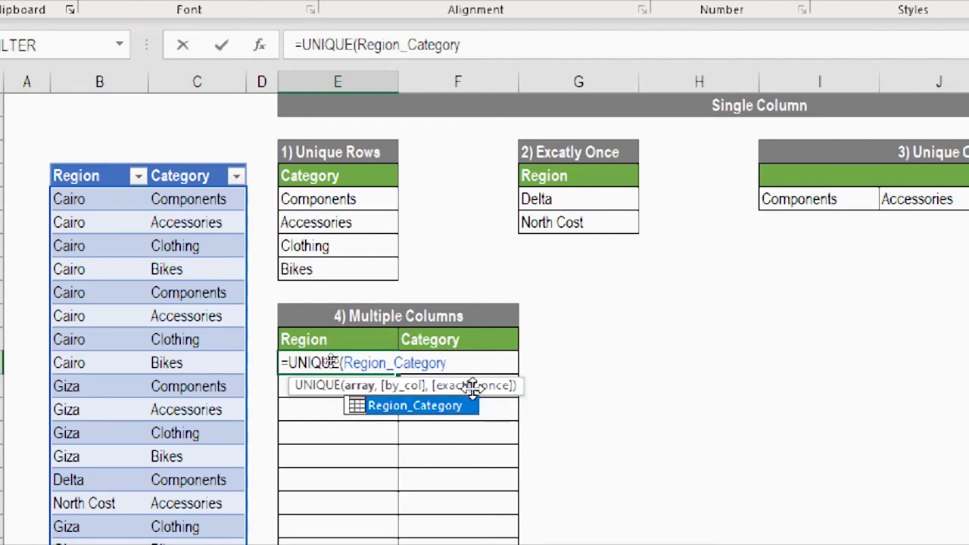
pyautogui.write(')')
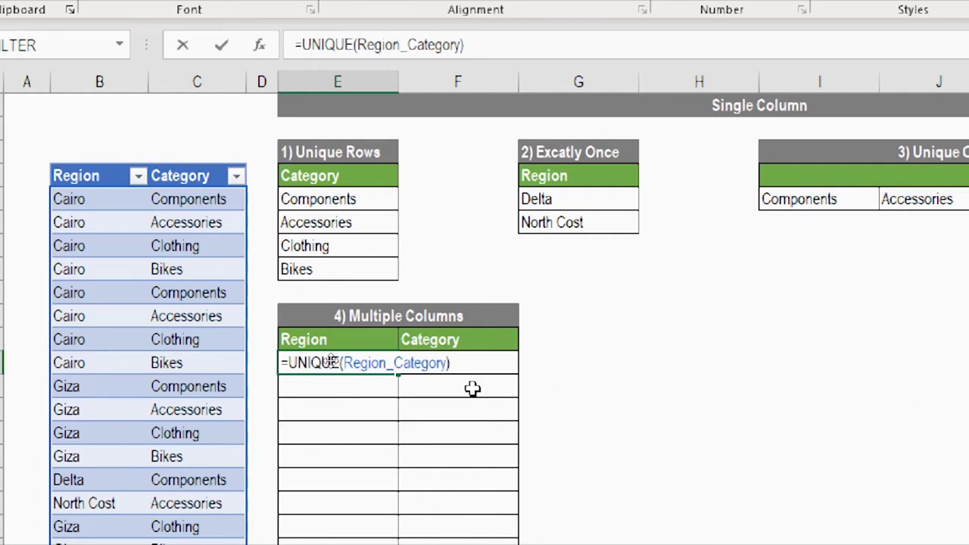
pyautogui.press('Return')
pyautogui.scroll(-1, 462, 409)
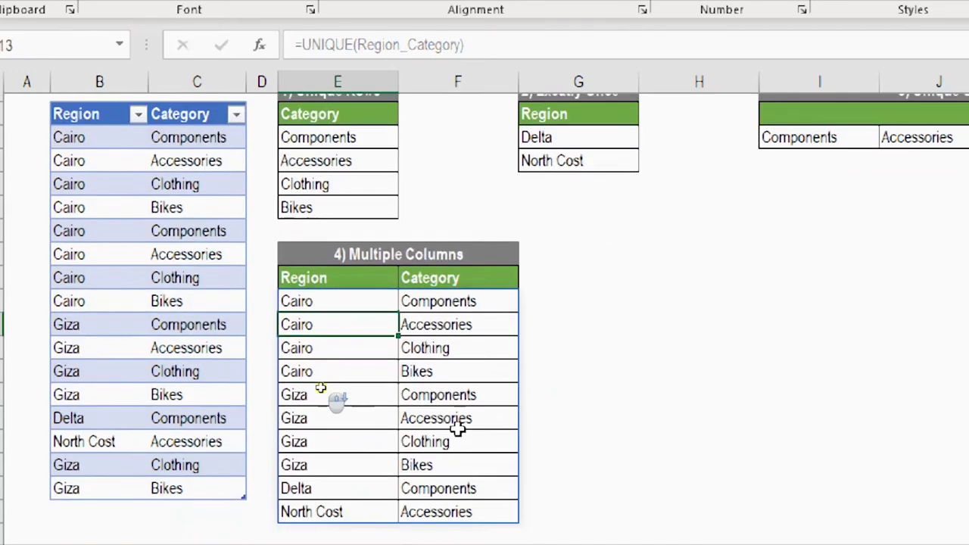
pyautogui.click(386, 291)
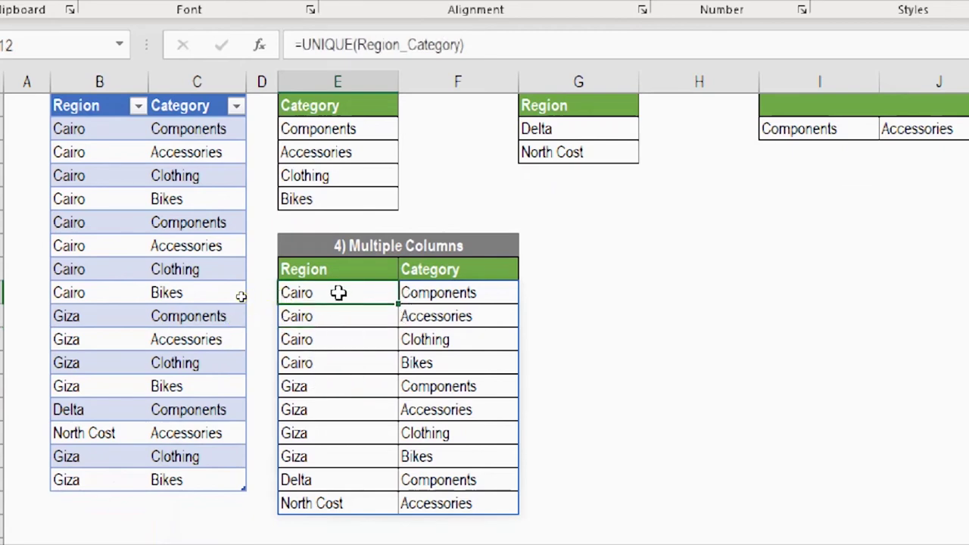
pyautogui.moveTo(339, 292); pyautogui.dragTo(420, 292)
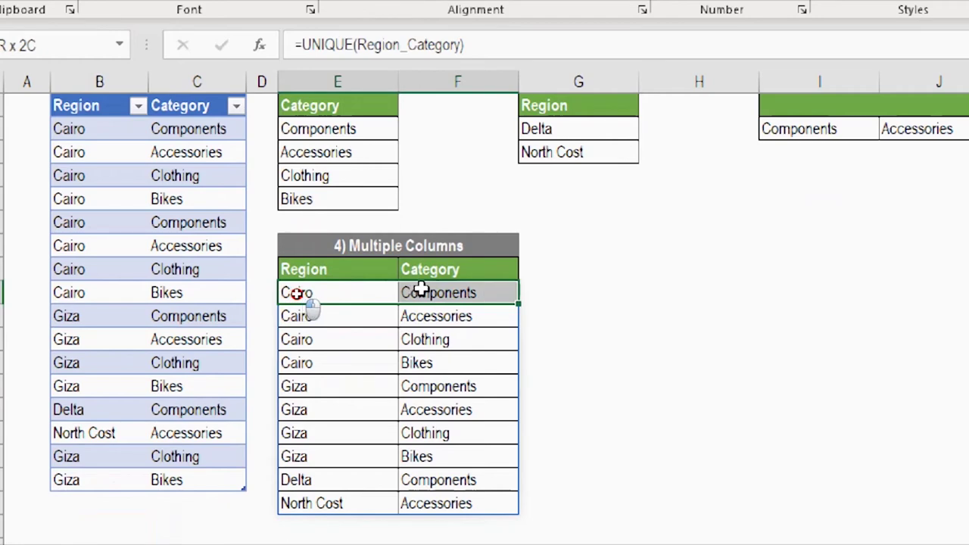
pyautogui.moveTo(346, 310); pyautogui.dragTo(398, 318)
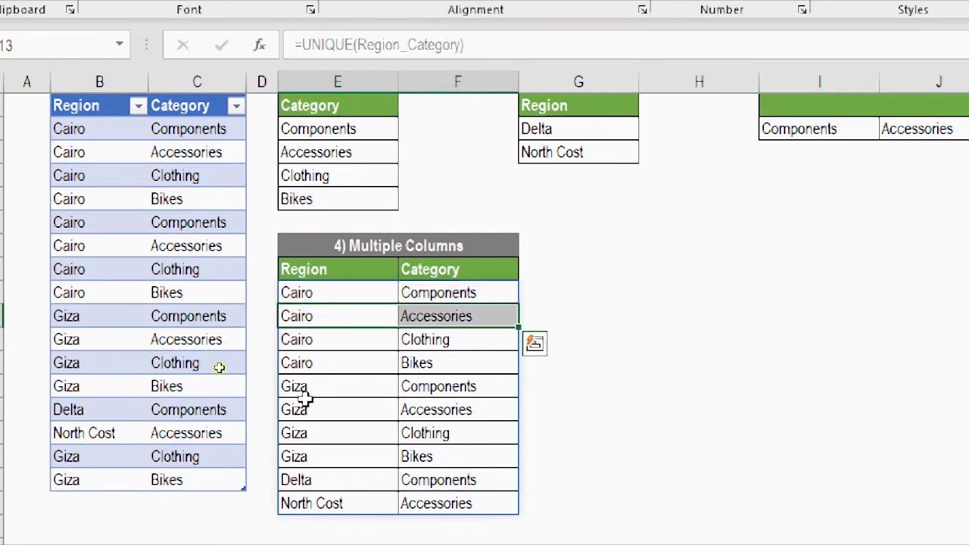
pyautogui.moveTo(305, 386); pyautogui.dragTo(430, 380)
pyautogui.moveTo(310, 409); pyautogui.dragTo(402, 409)
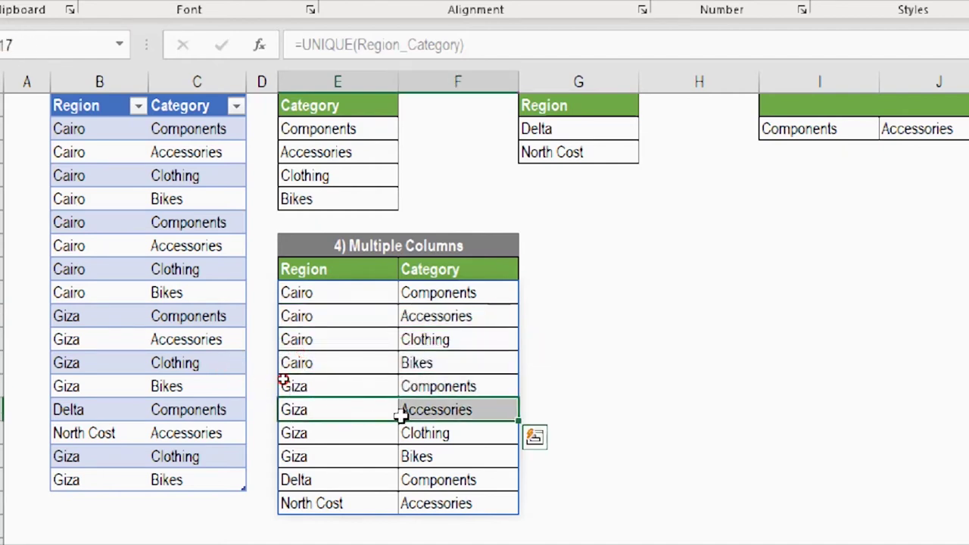
pyautogui.click(698, 245)
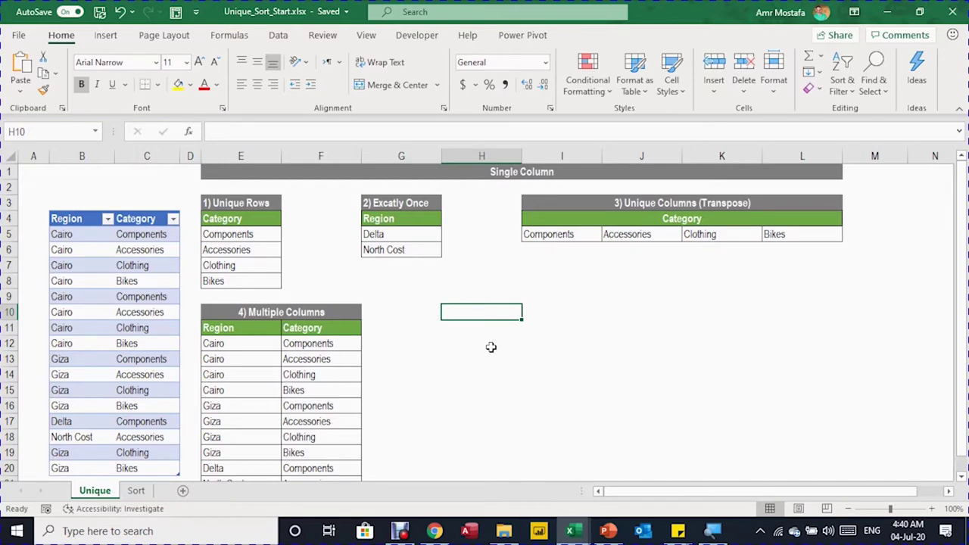
# Switch to the Sort sheet holding the Category, Date and Units table
pyautogui.click(136, 490)
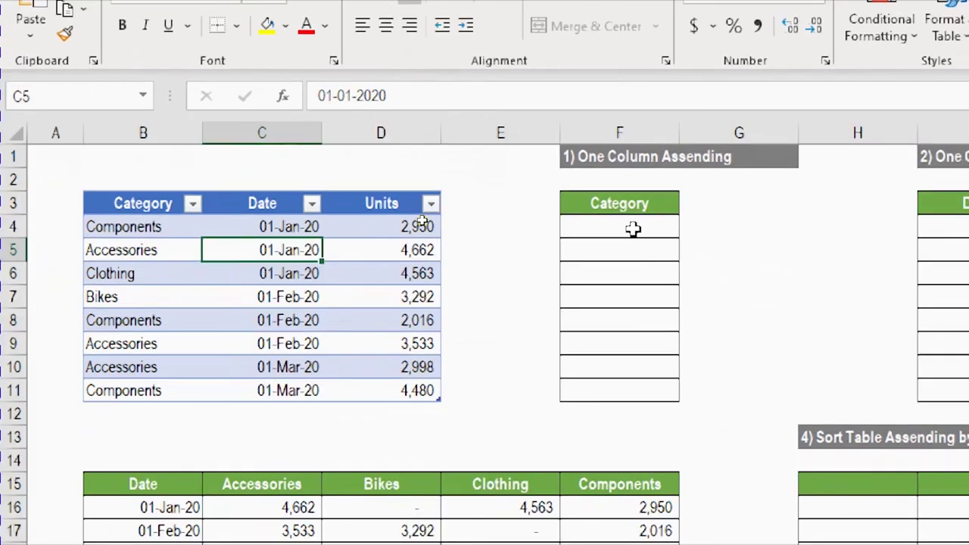
# Begin =SORT(Units_Sold[Category], in F4 under One Column Ascending
pyautogui.click(592, 227)
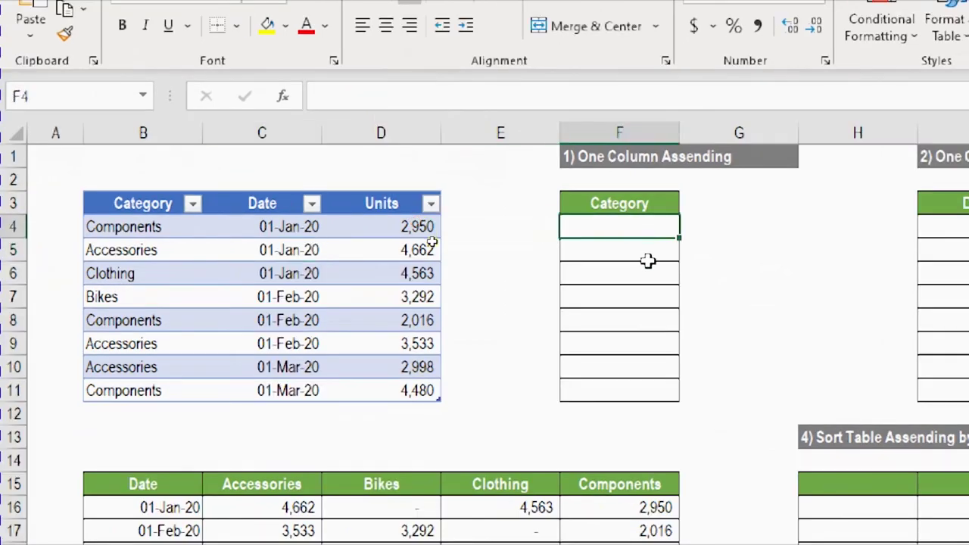
pyautogui.write('=')
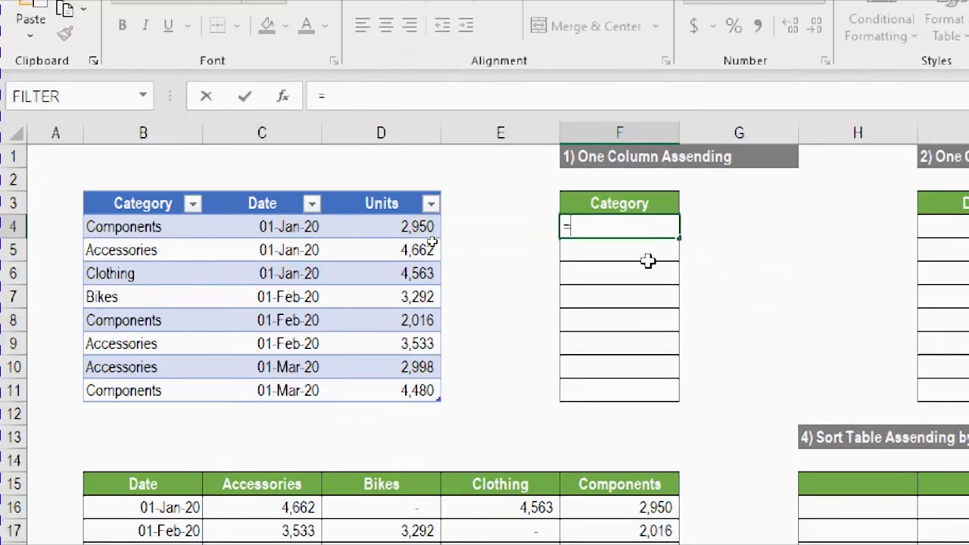
pyautogui.write('sor')
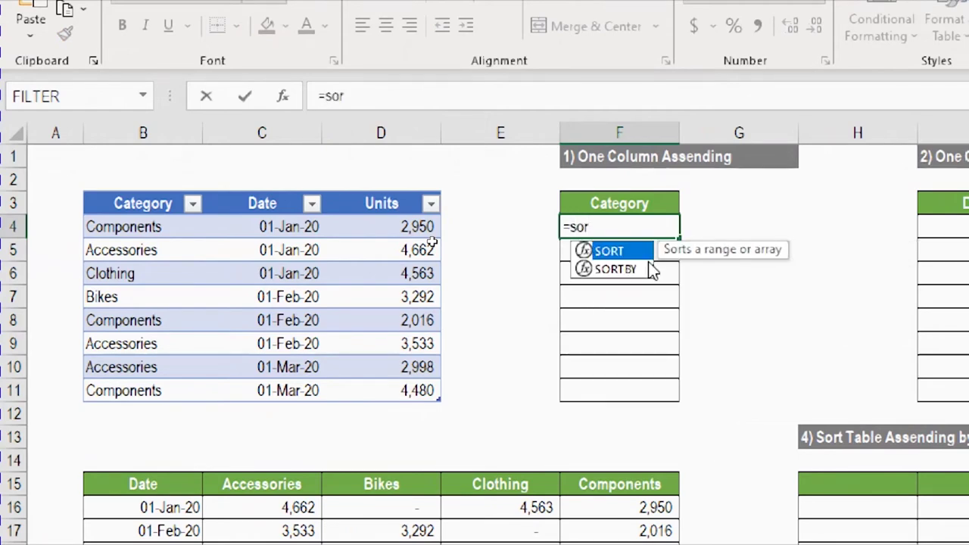
pyautogui.doubleClick(645, 255)
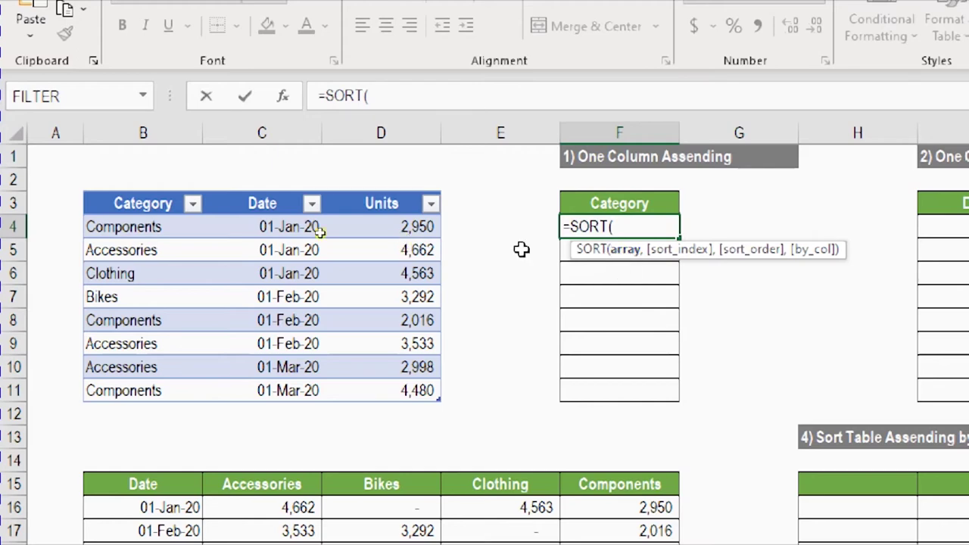
pyautogui.click(132, 192)
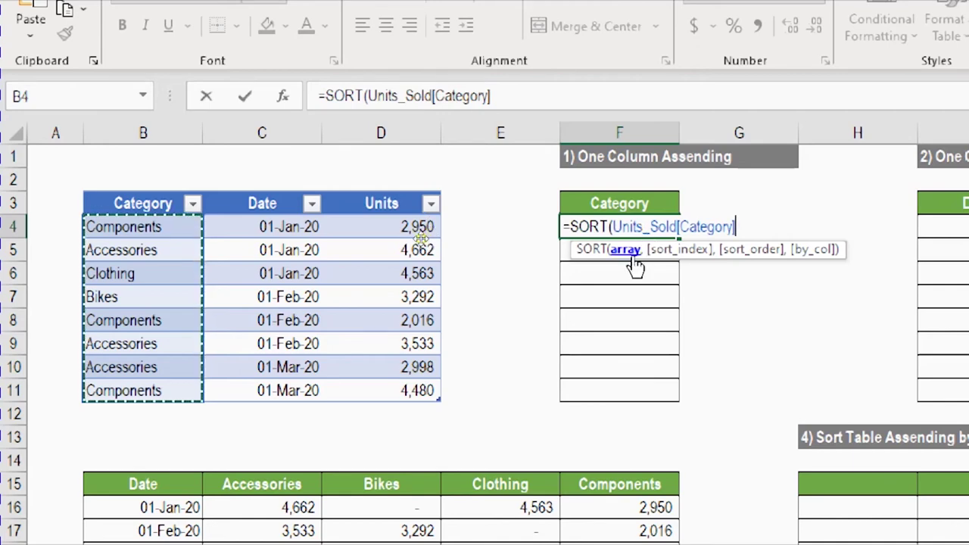
pyautogui.click(623, 250)
pyautogui.click(740, 227)
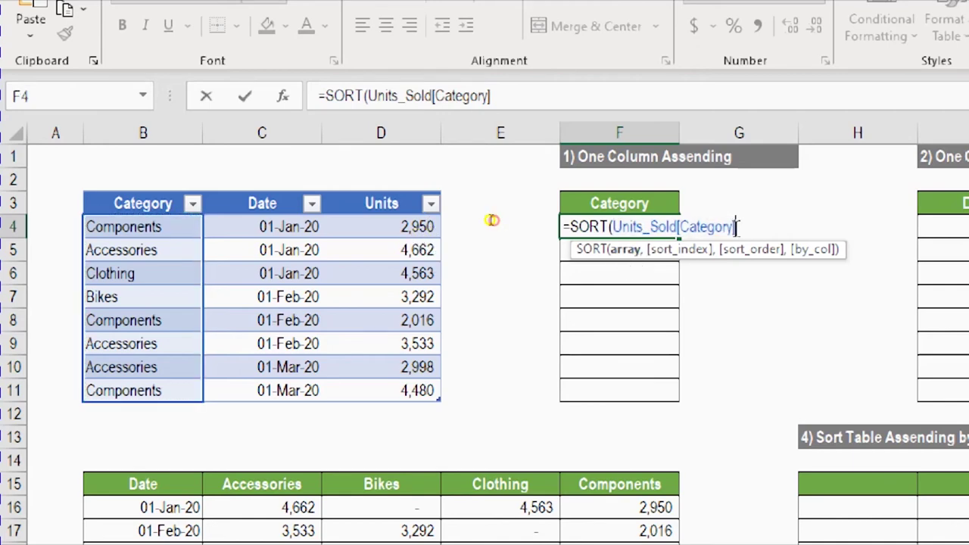
pyautogui.write(',')
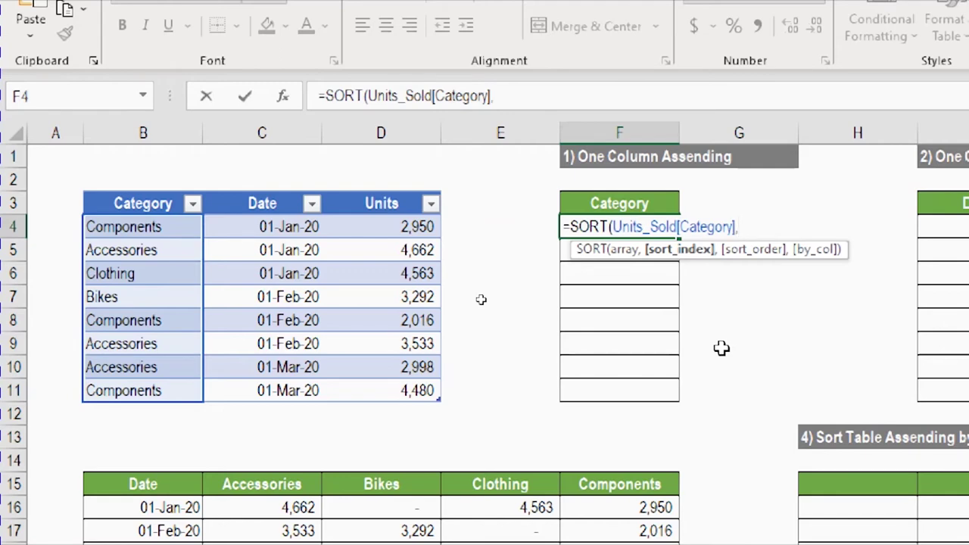
pyautogui.write(',')
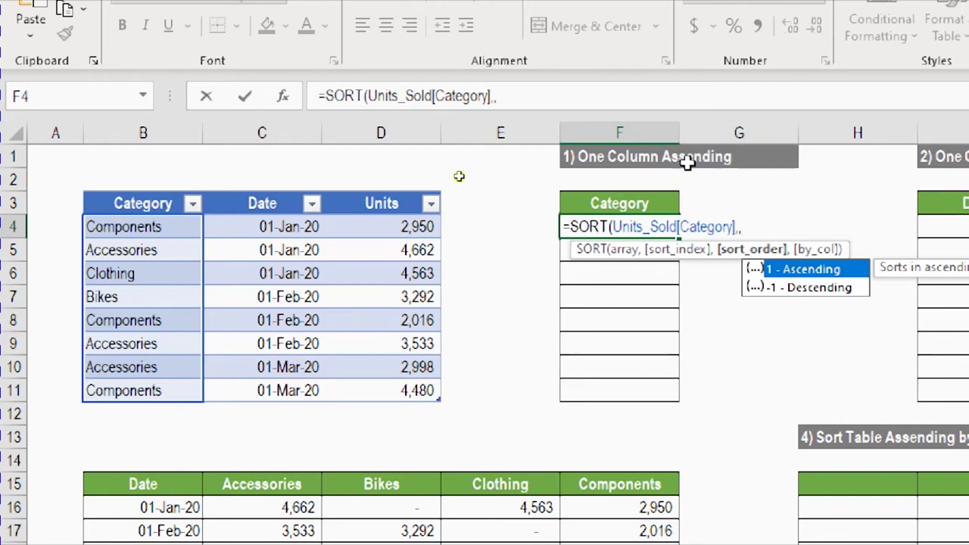
# Finish the formula as =SORT(Units_Sold[Category],,1,FALSE) to list categories A to Z
pyautogui.write('1,')
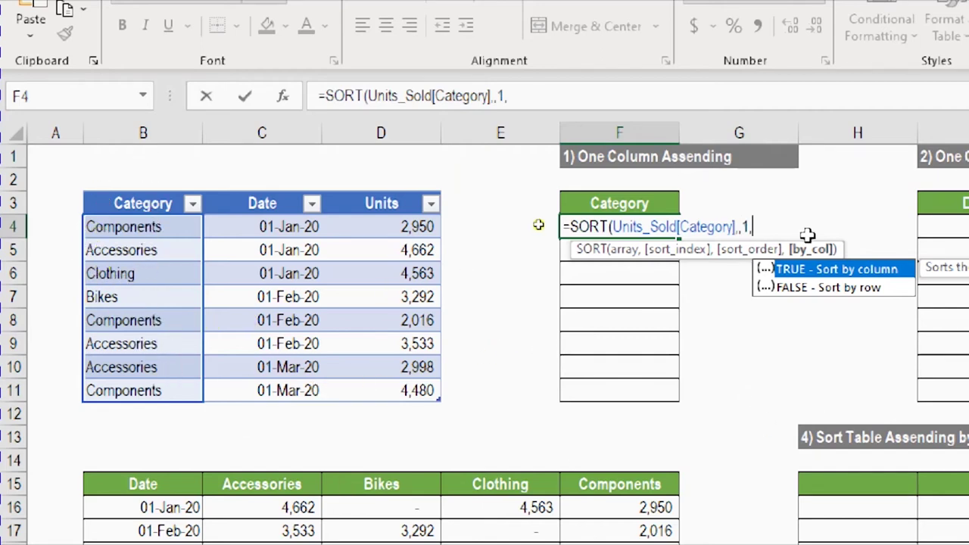
pyautogui.click(800, 288)
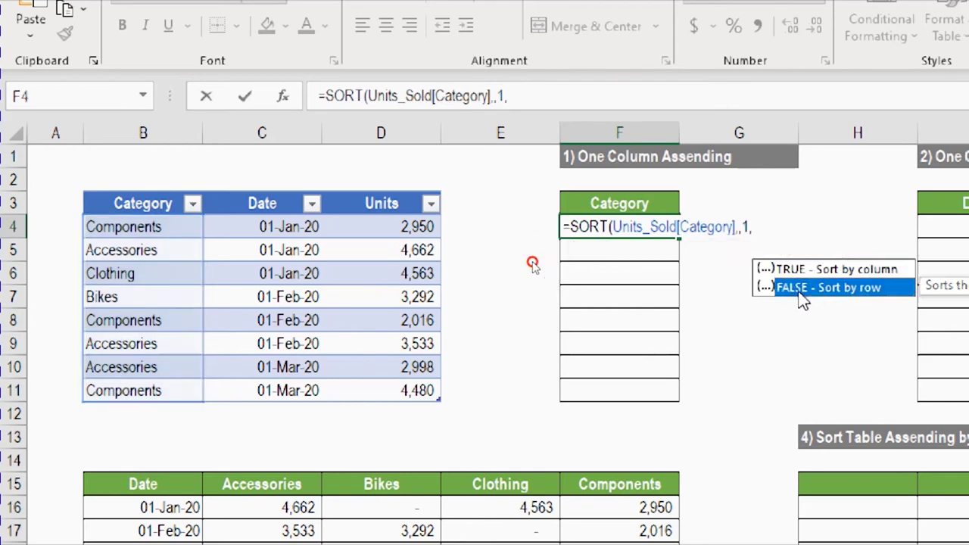
pyautogui.doubleClick(800, 288)
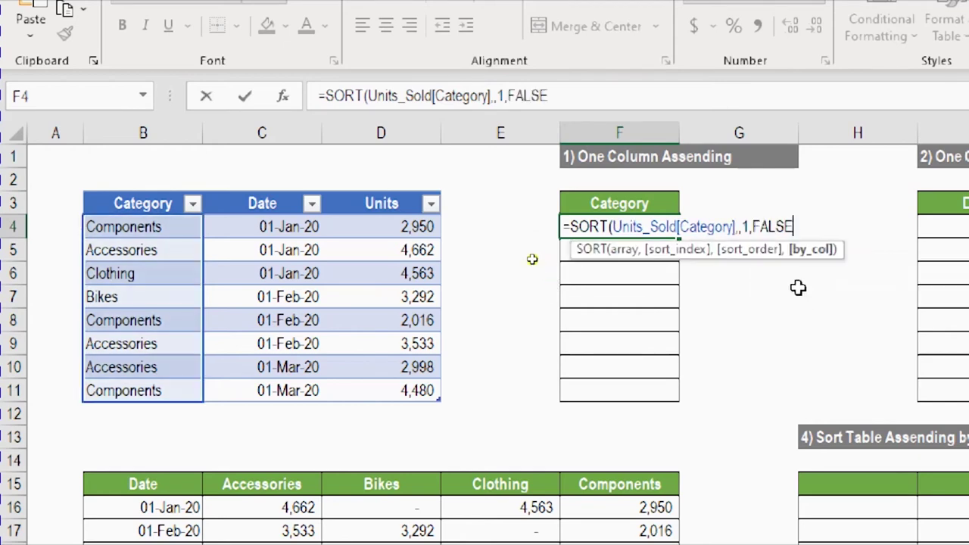
pyautogui.write(')')
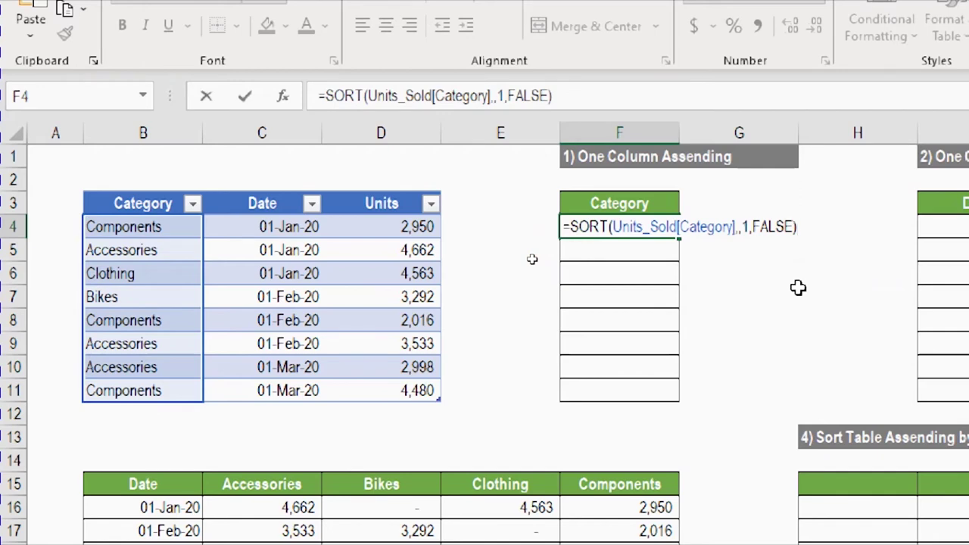
pyautogui.press('Return')
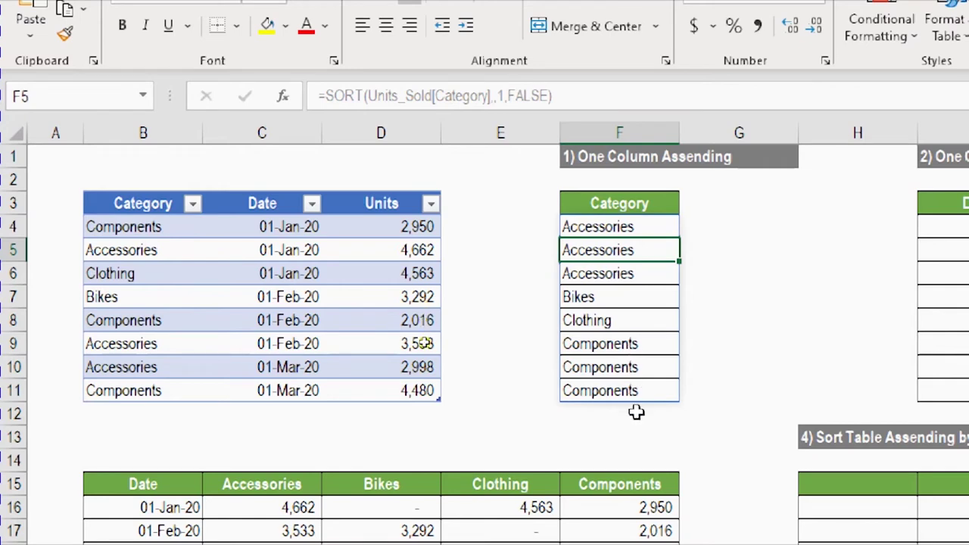
# Shorten the F4 formula to =SORT(Units_Sold[Category]), keeping the Accessories-to-Components order
pyautogui.moveTo(602, 226); pyautogui.dragTo(595, 274)
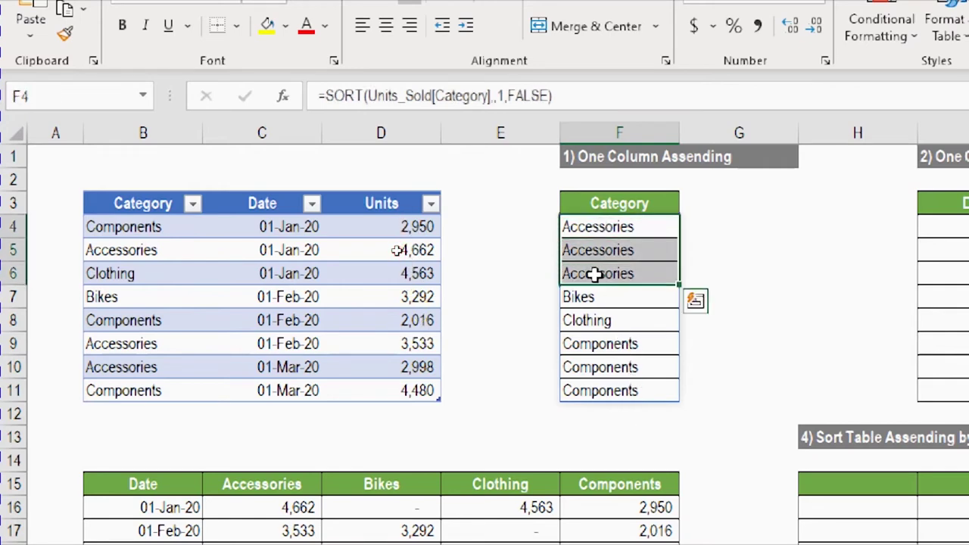
pyautogui.press('F2')
pyautogui.click(374, 134)
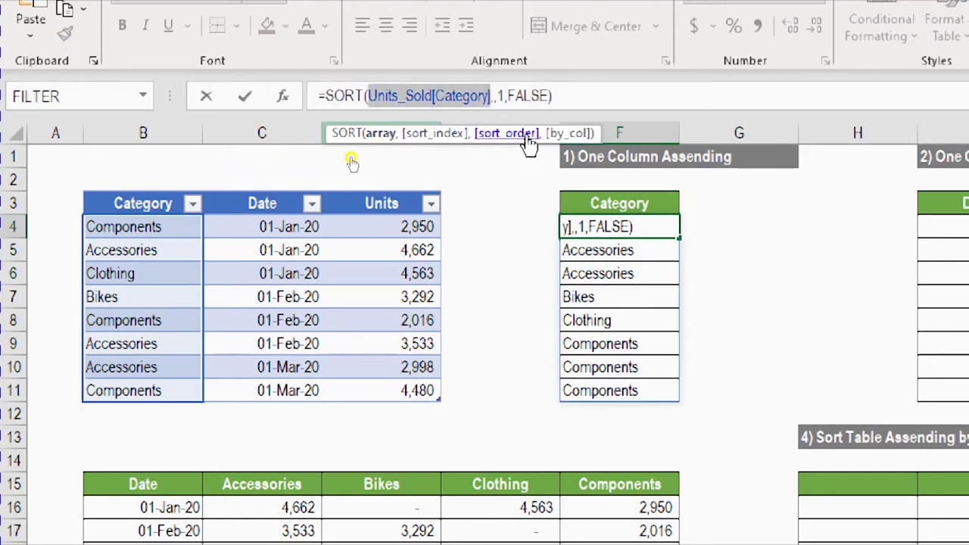
pyautogui.click(566, 135)
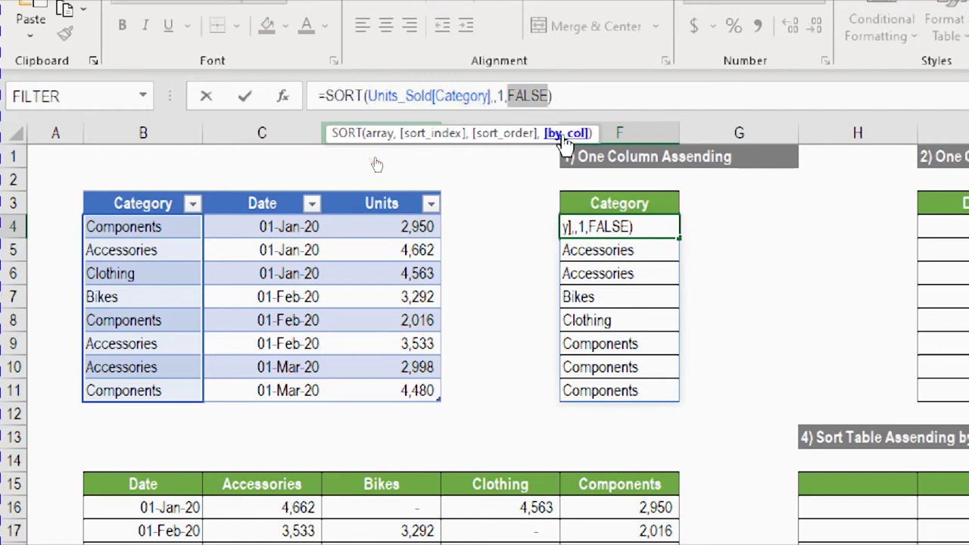
pyautogui.press('BackSpace')
pyautogui.press('BackSpace')
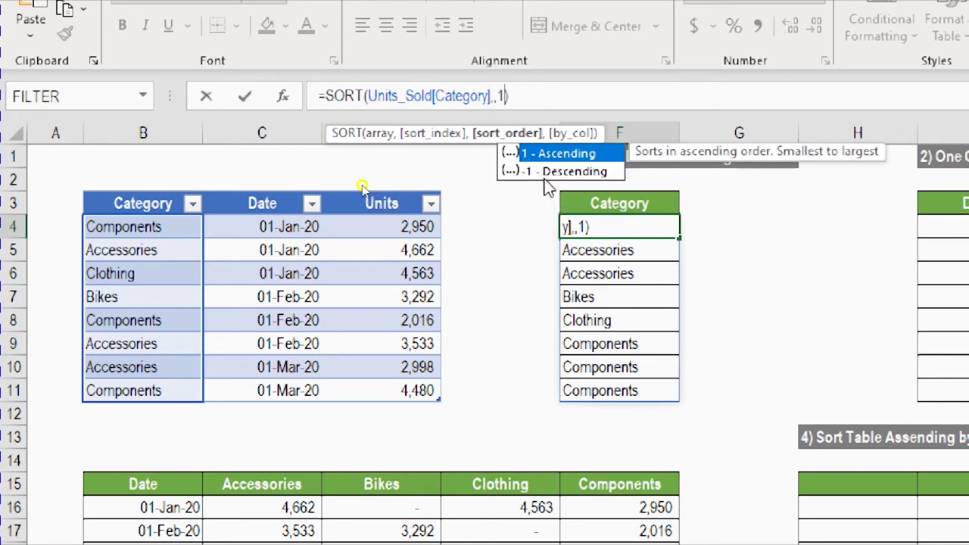
pyautogui.press('BackSpace')
pyautogui.press('BackSpace')
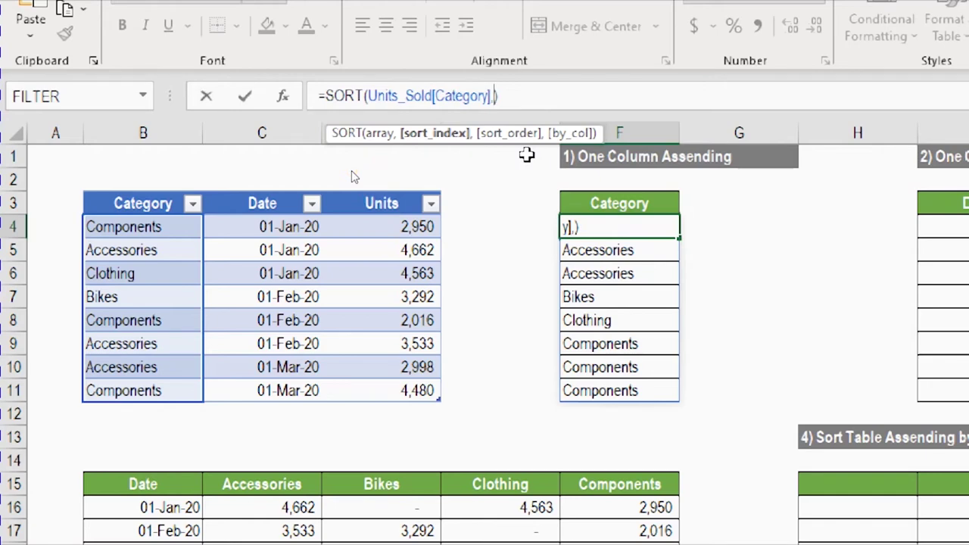
pyautogui.press('BackSpace')
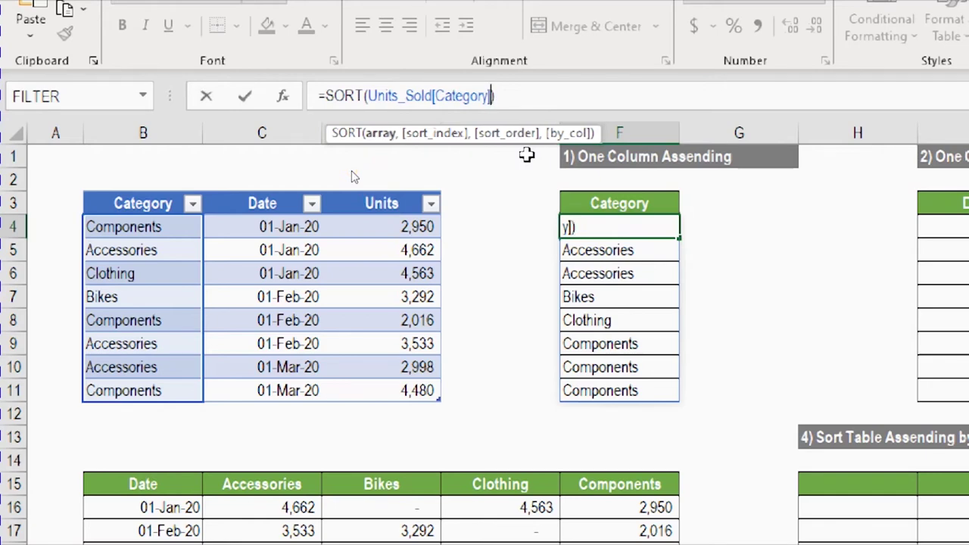
pyautogui.press('Return')
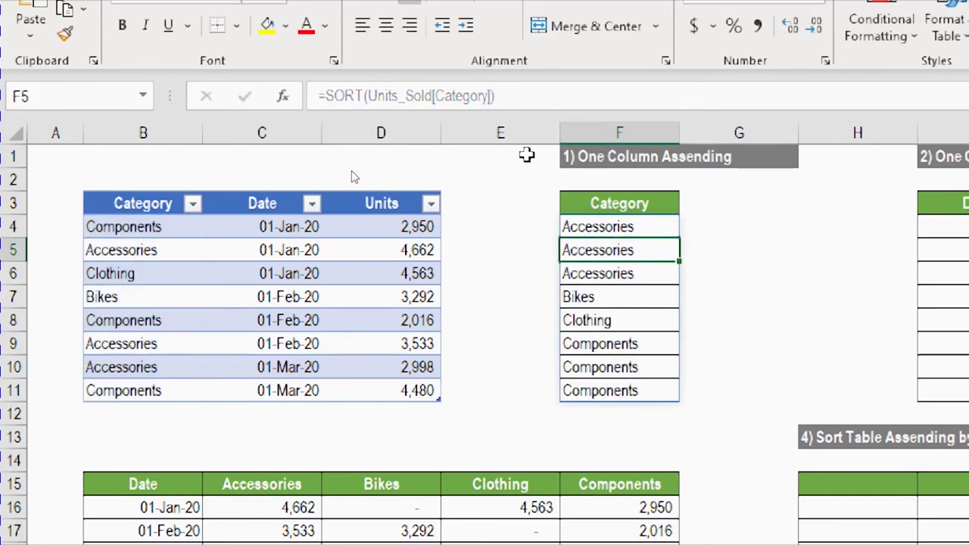
pyautogui.press('Up')
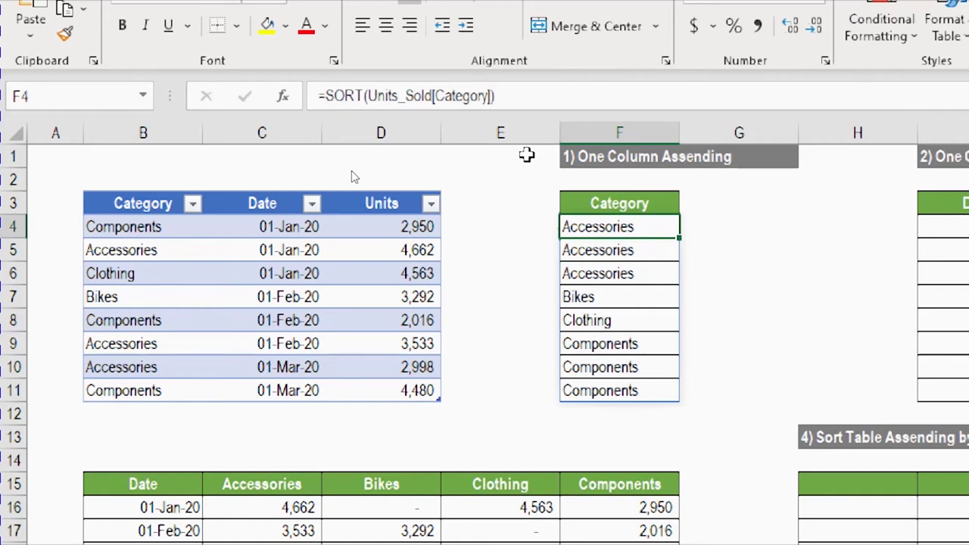
pyautogui.press('Right')
pyautogui.press('Right')
pyautogui.press('Right')
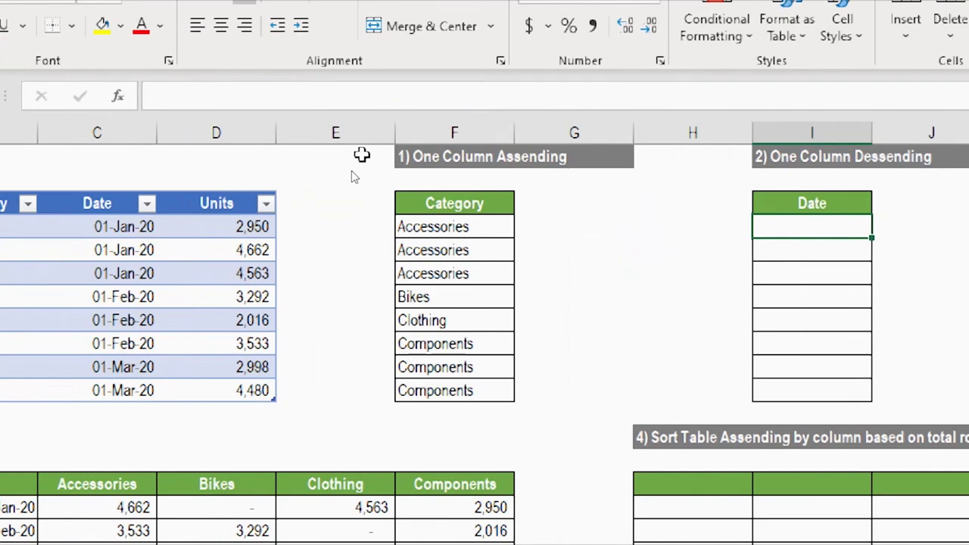
# Enter =SORT(Units_Sold[Date],,-1) in I4 to spill the dates newest first
pyautogui.write('=sor')
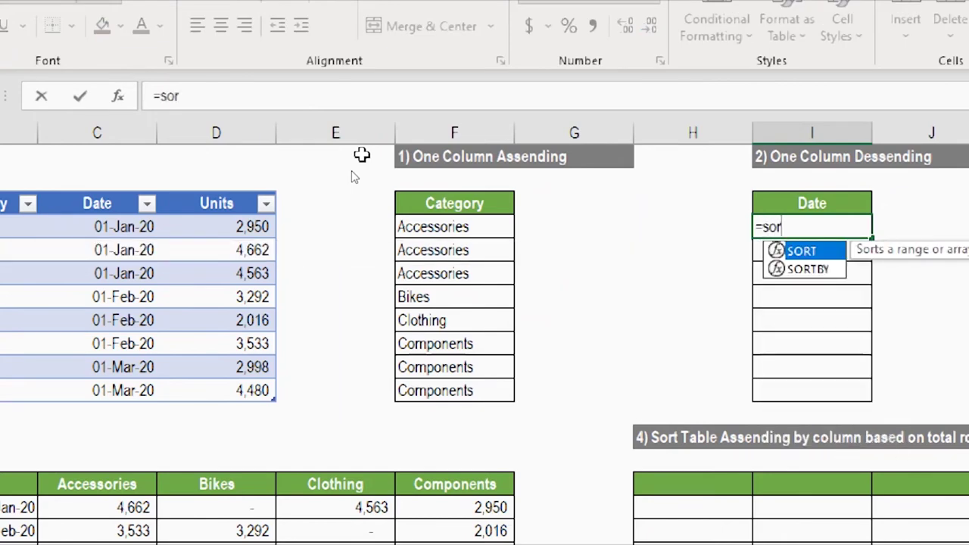
pyautogui.press('Tab')
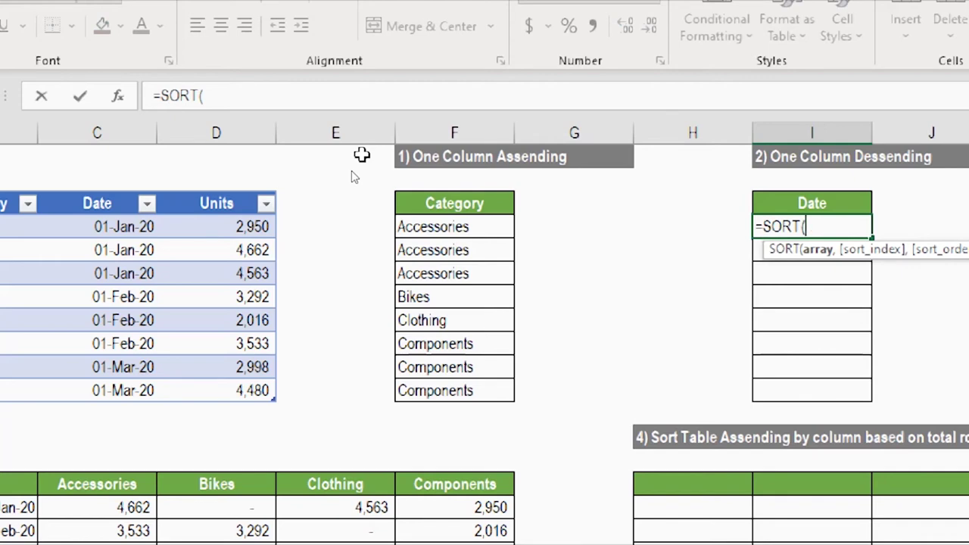
pyautogui.write('unit')
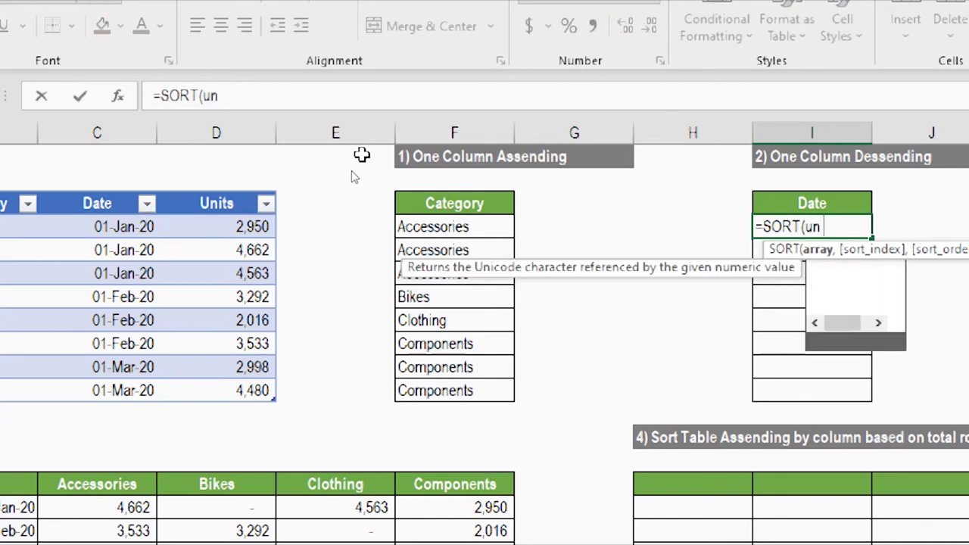
pyautogui.doubleClick(825, 271)
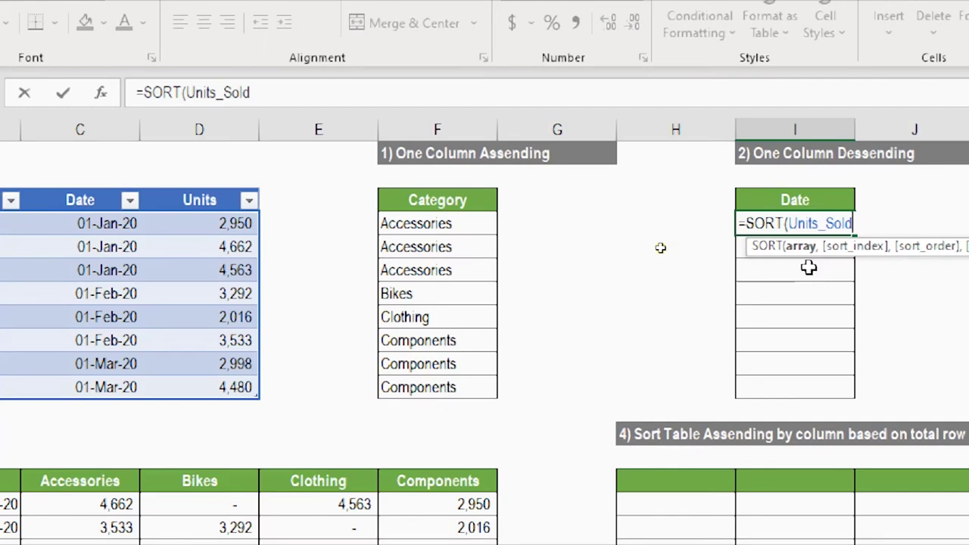
pyautogui.write('[')
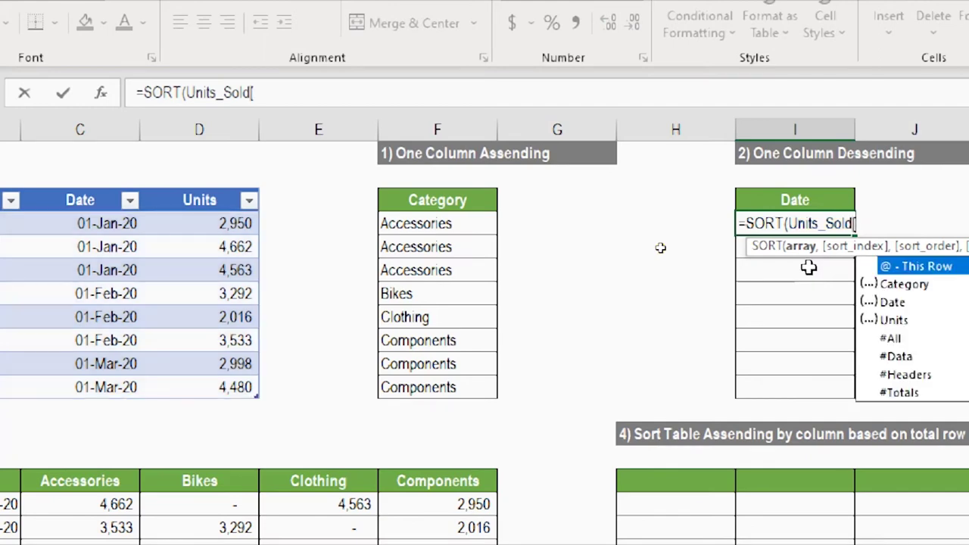
pyautogui.write('dat')
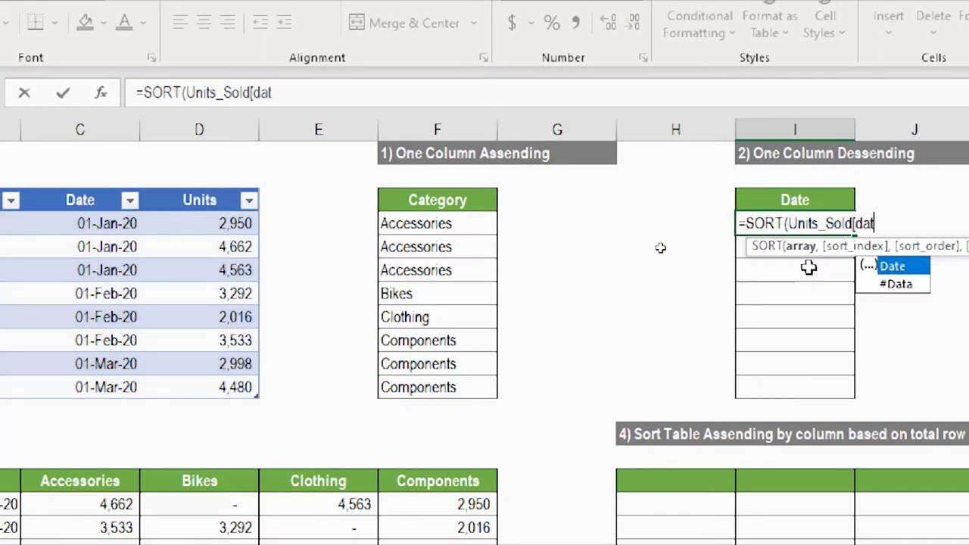
pyautogui.press('Tab')
pyautogui.write(']')
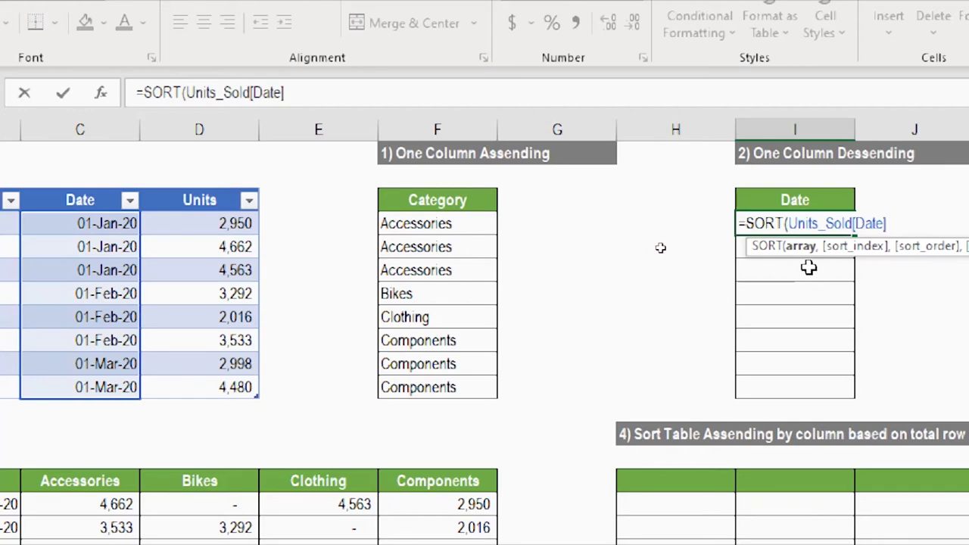
pyautogui.write(',')
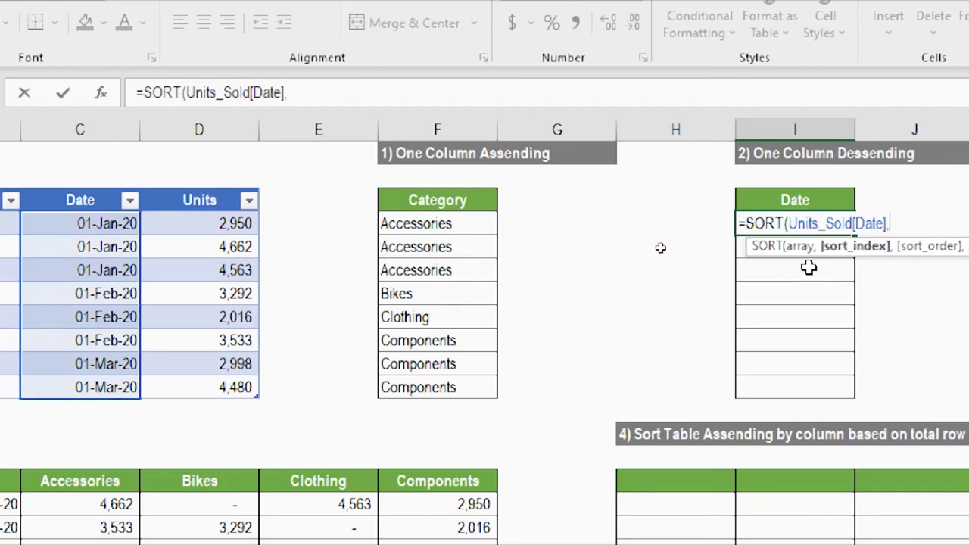
pyautogui.write(',')
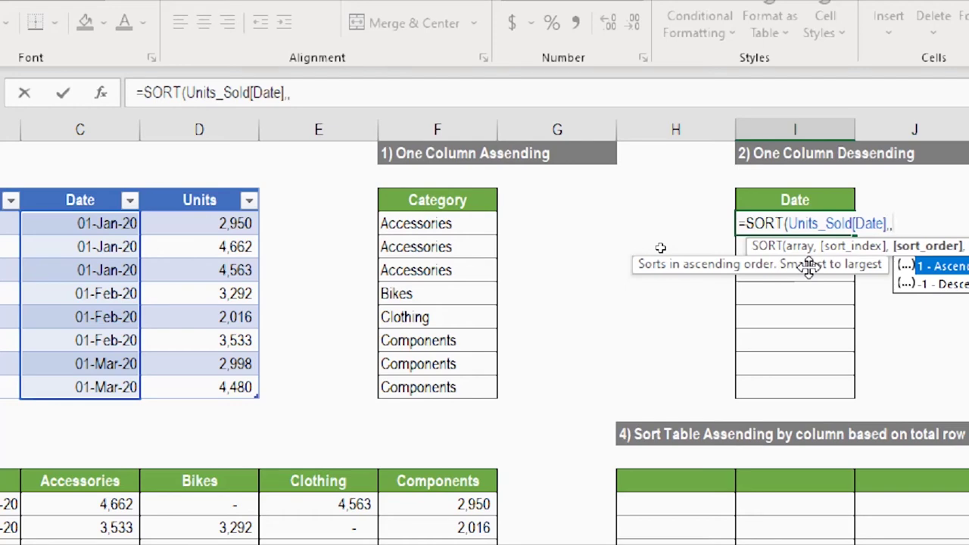
pyautogui.write('-1')
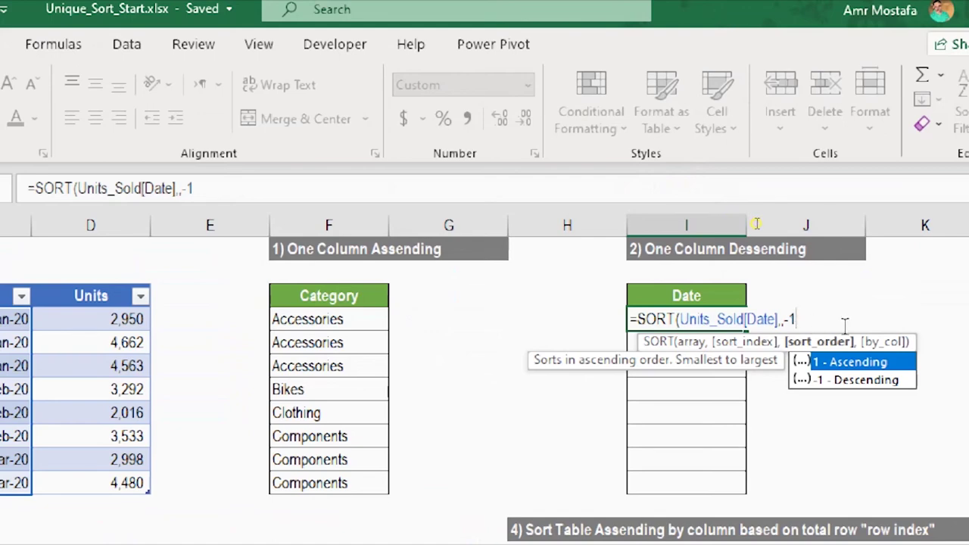
pyautogui.write(',')
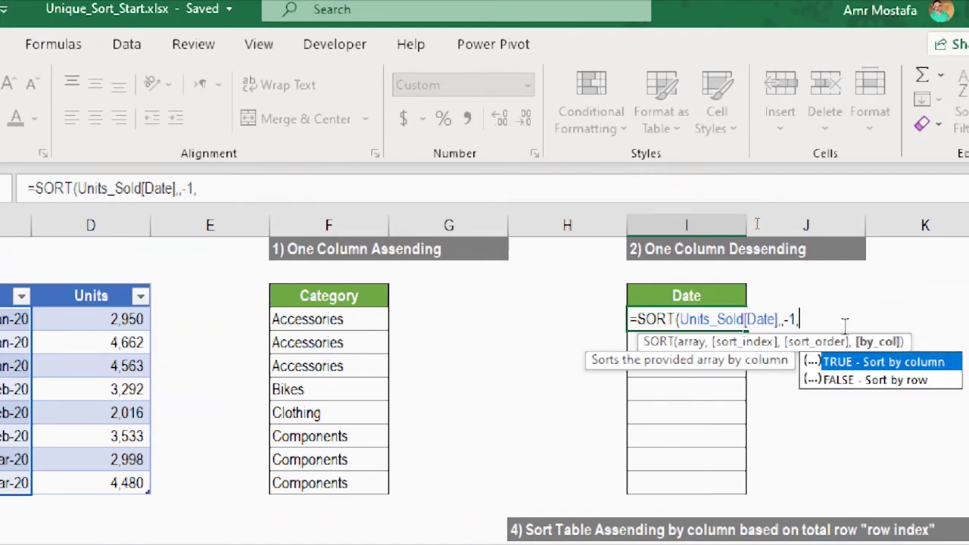
pyautogui.press('BackSpace')
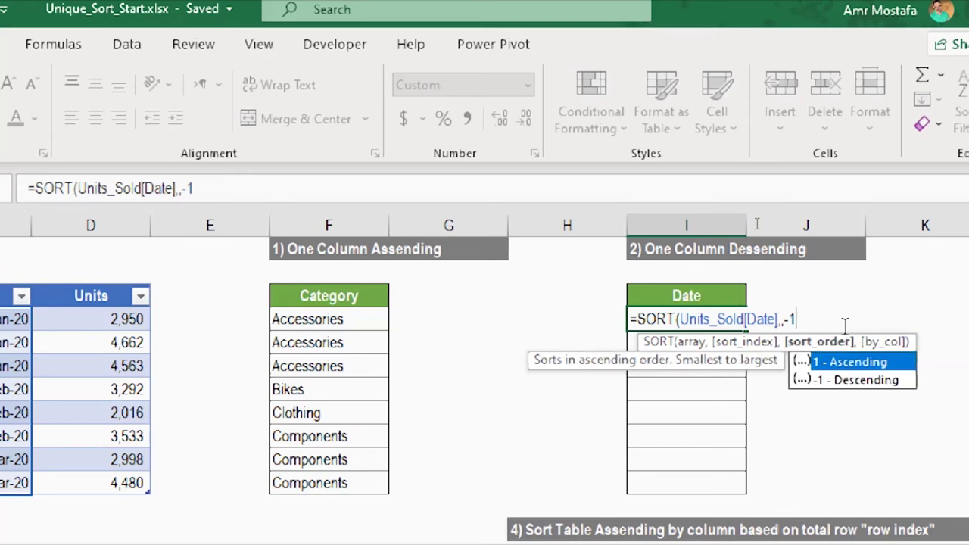
pyautogui.write(')')
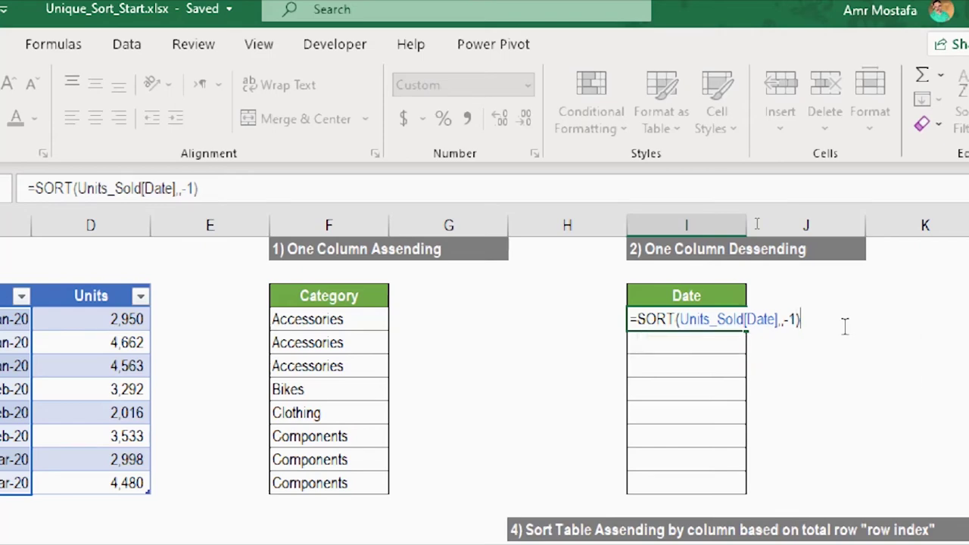
pyautogui.press('Return')
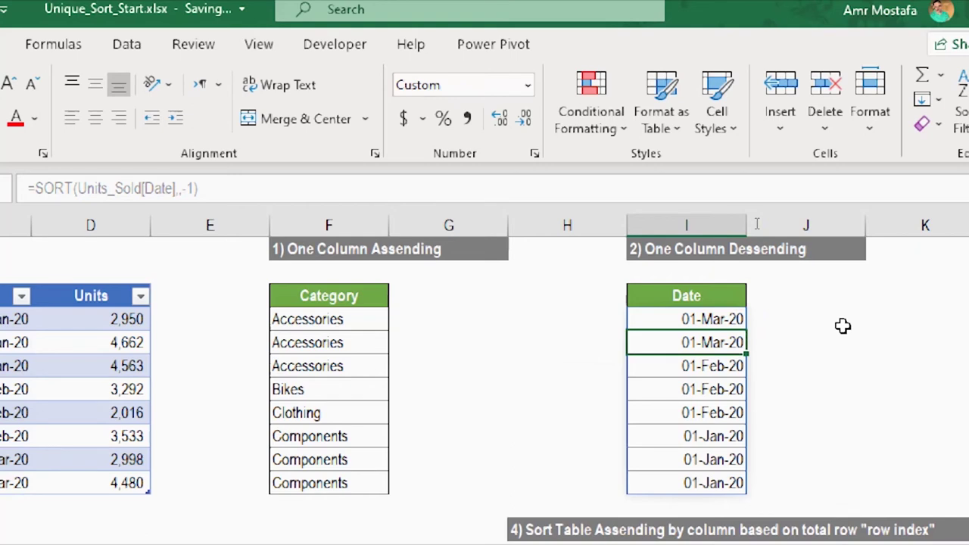
# Check that the spilled dates run from 01-Mar-20 down to 01-Jan-20
pyautogui.press('Down')
pyautogui.press('Up')
pyautogui.press('Up')
pyautogui.press('Down')
pyautogui.press('Down')
pyautogui.press('Down')
pyautogui.press('Down')
pyautogui.press('Down')
pyautogui.press('Down')
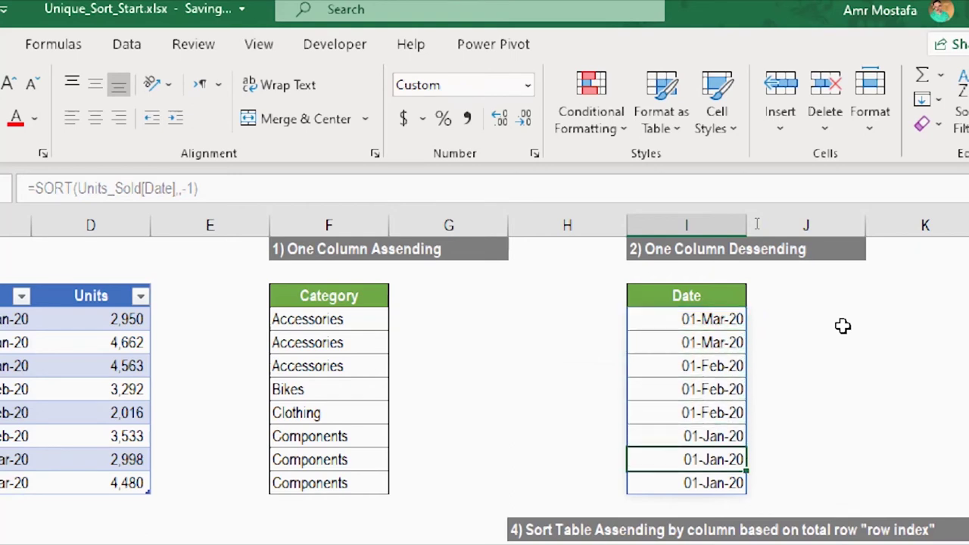
pyautogui.press('Down')
pyautogui.press('Down')
pyautogui.press('Up')
pyautogui.press('Right')
pyautogui.press('Right')
pyautogui.press('Right')
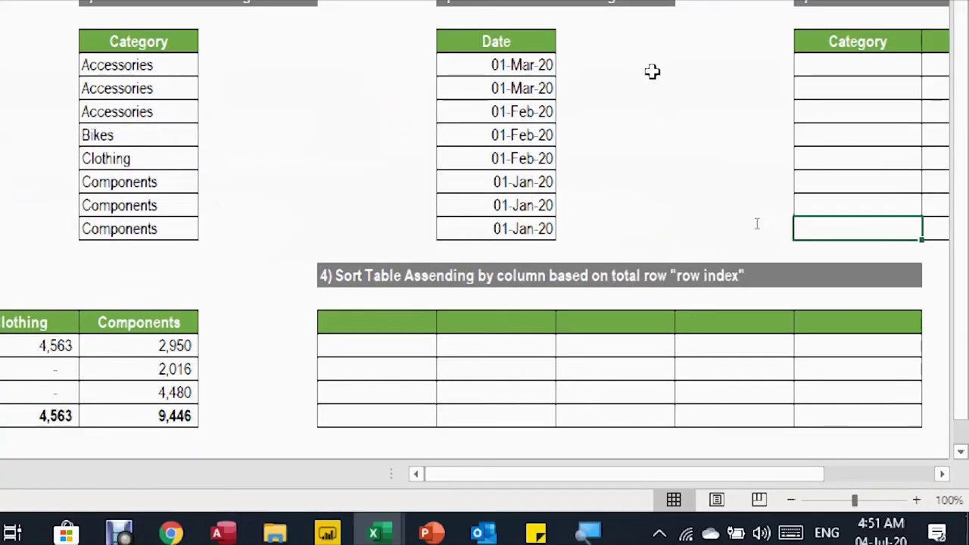
# Enter =SORT(Units_Sold,3,-1) in L4 to spill the table by Units, 4,662 down to 2,016
pyautogui.click(893, 57)
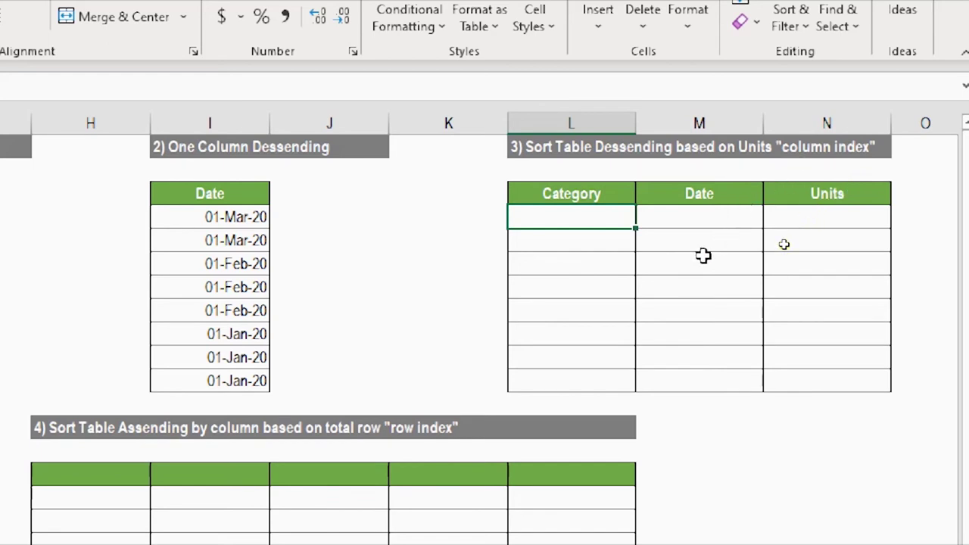
pyautogui.write('=sor')
pyautogui.press('Tab')
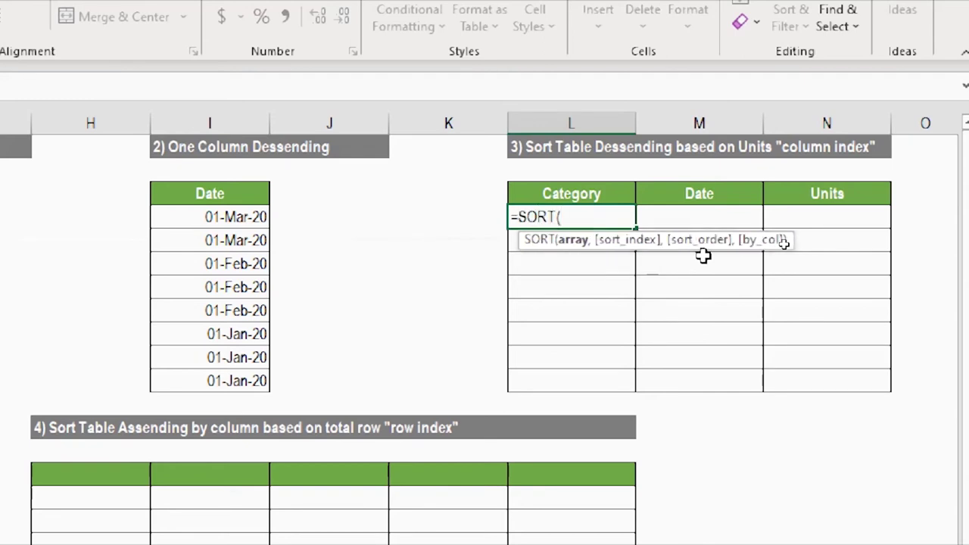
pyautogui.write('unit')
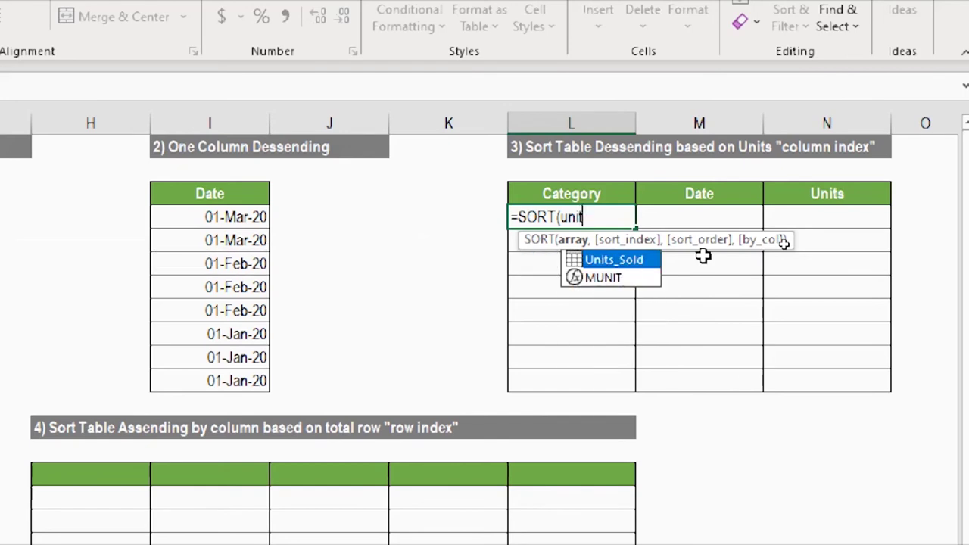
pyautogui.press('Tab')
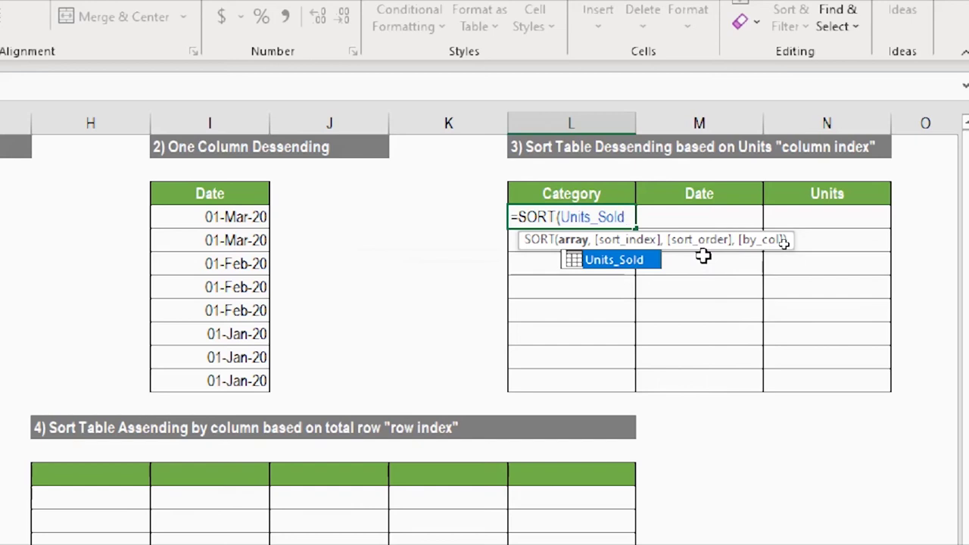
pyautogui.write(',')
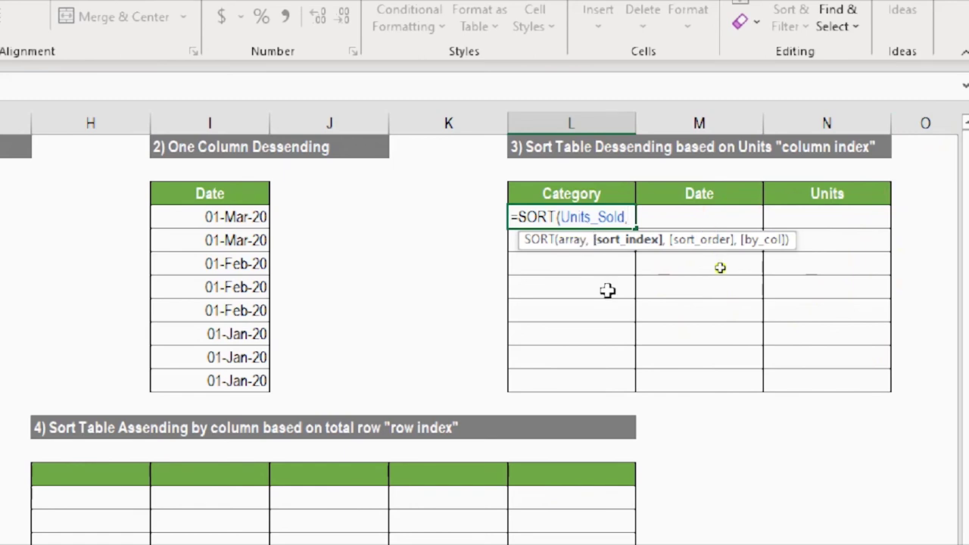
pyautogui.write('3')
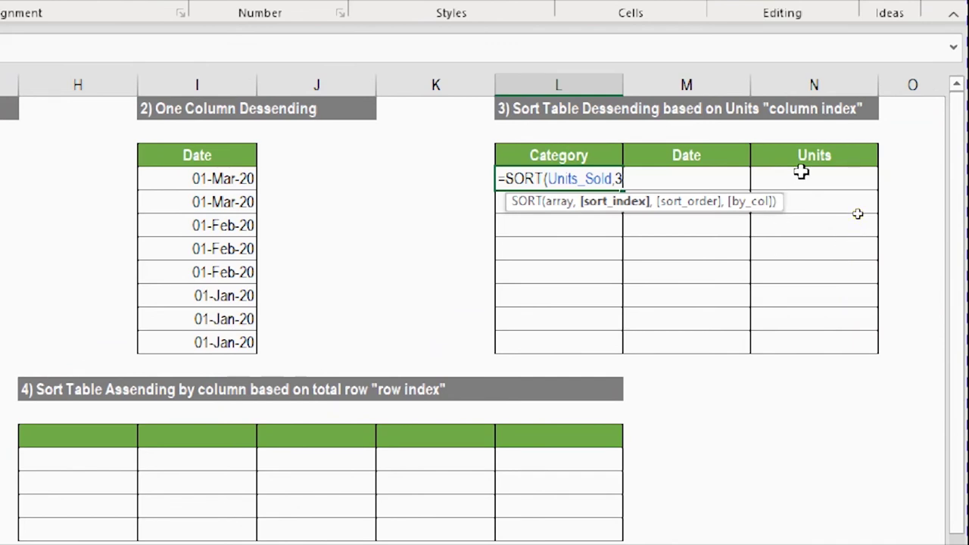
pyautogui.write(',')
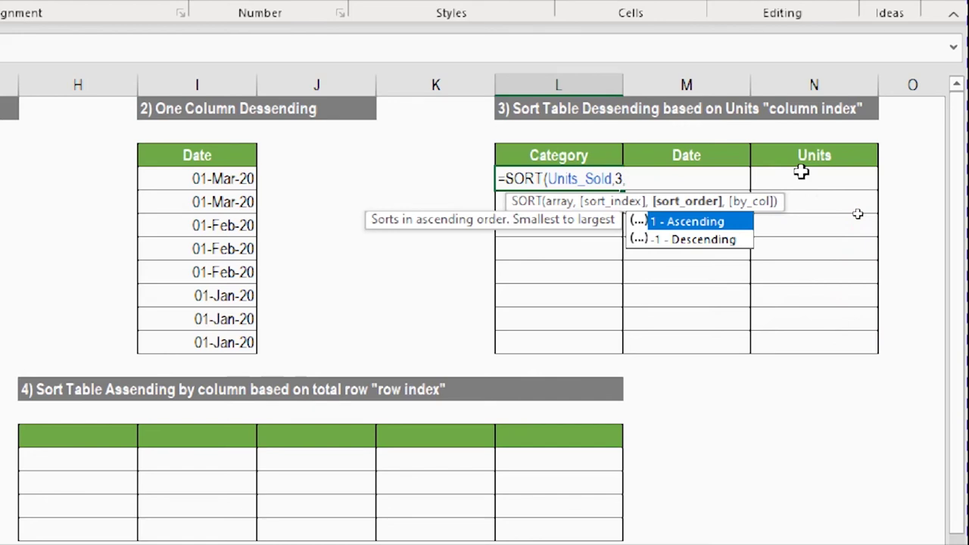
pyautogui.write('-1')
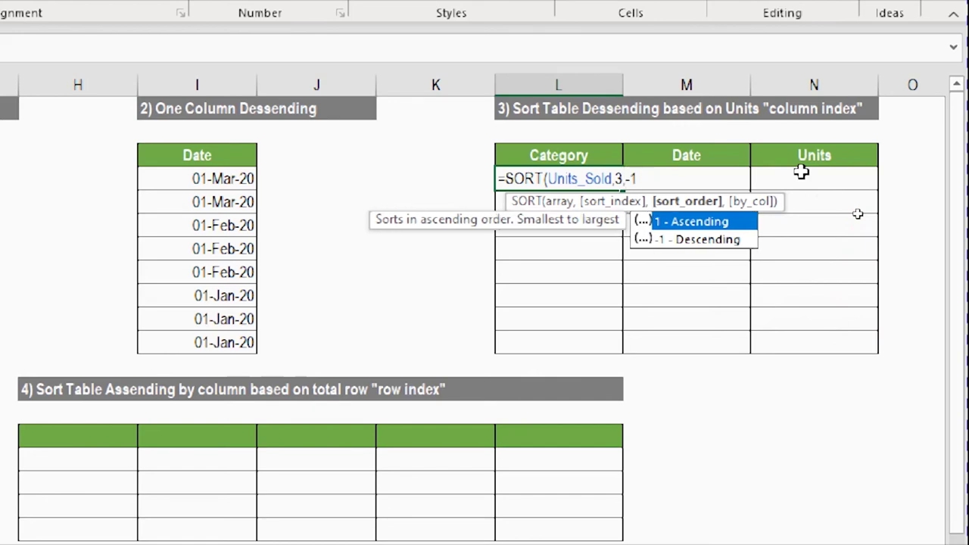
pyautogui.write(',')
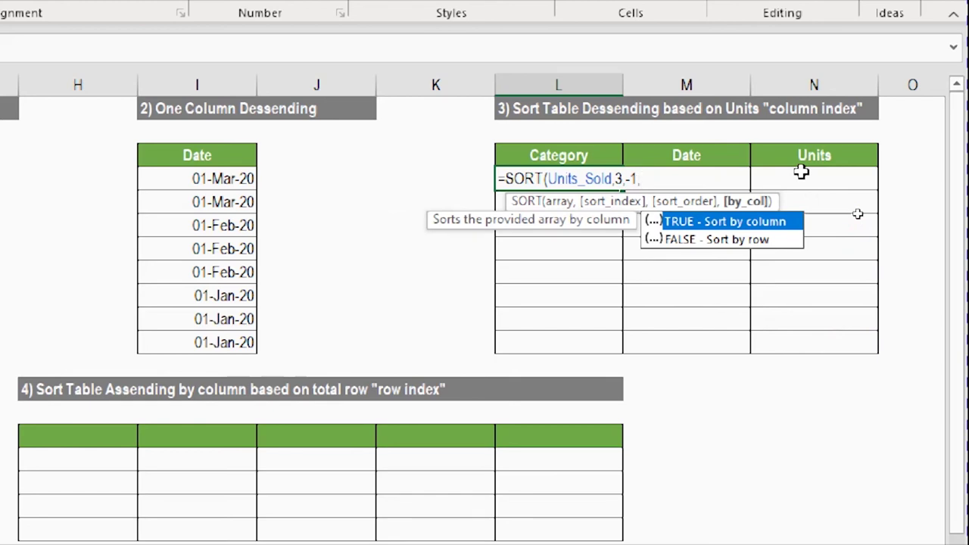
pyautogui.press('BackSpace')
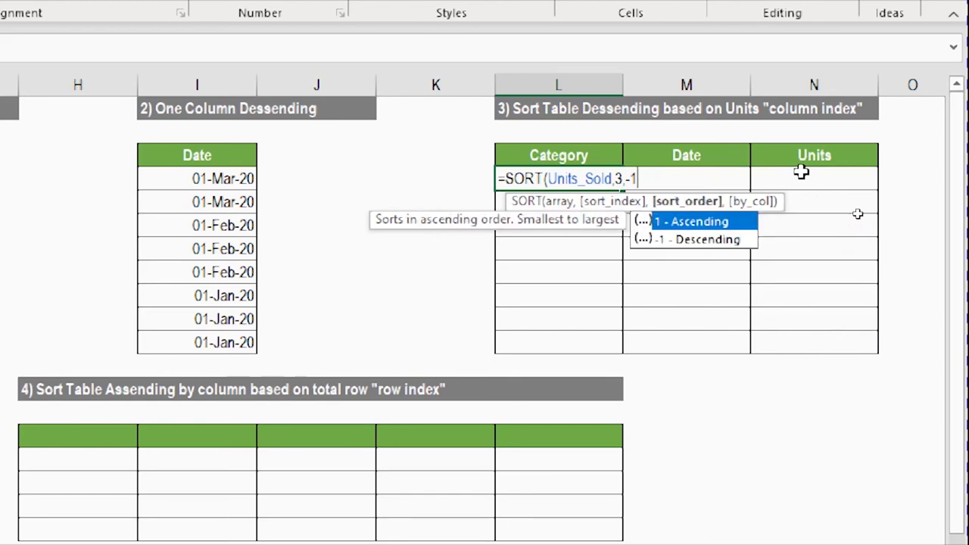
pyautogui.write(')')
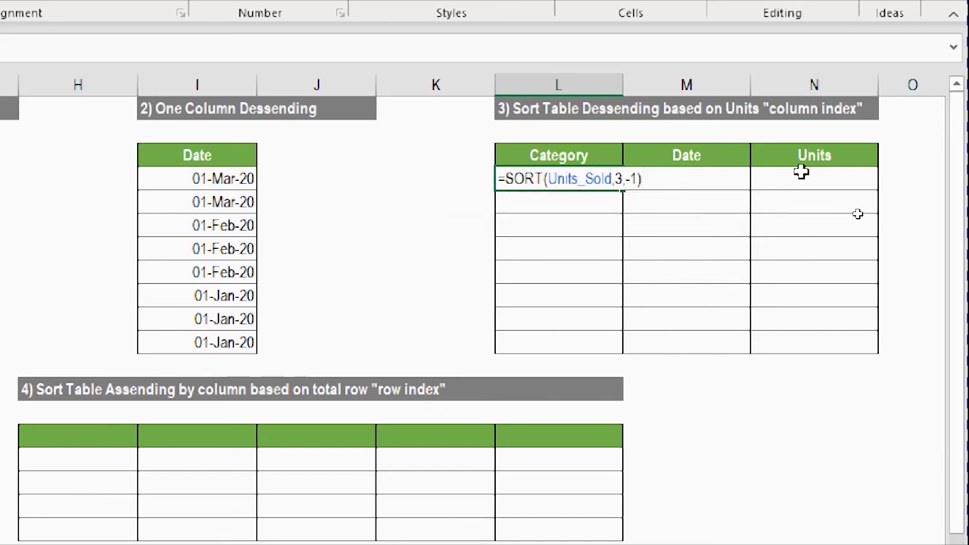
pyautogui.press('Return')
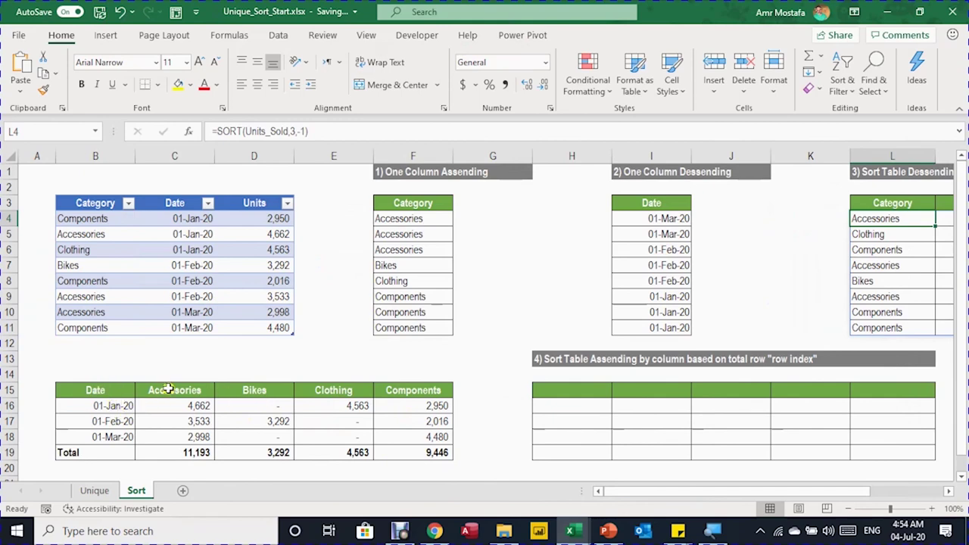
pyautogui.moveTo(164, 389); pyautogui.dragTo(402, 391)
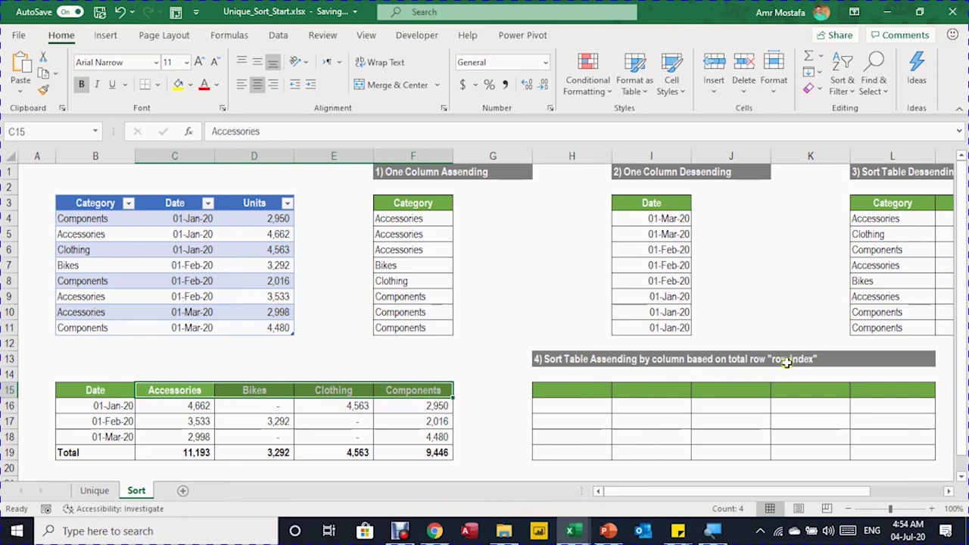
pyautogui.click(360, 409)
pyautogui.moveTo(174, 453); pyautogui.dragTo(397, 452)
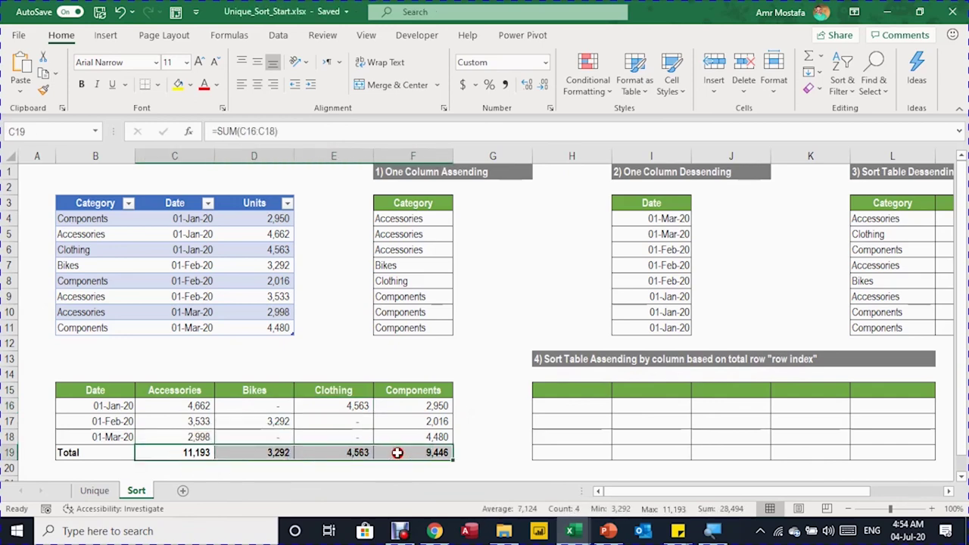
pyautogui.click(195, 452)
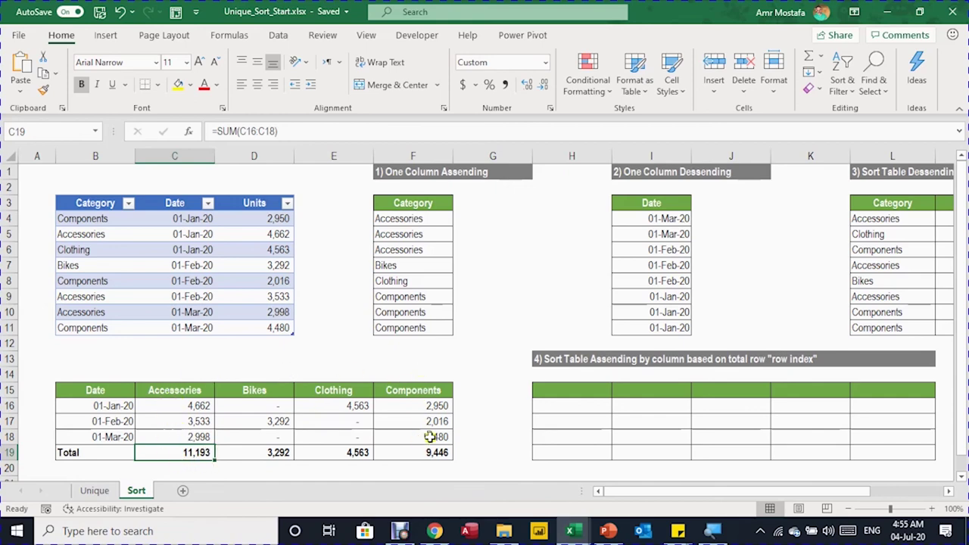
pyautogui.hotkey('ctrl', 'z')
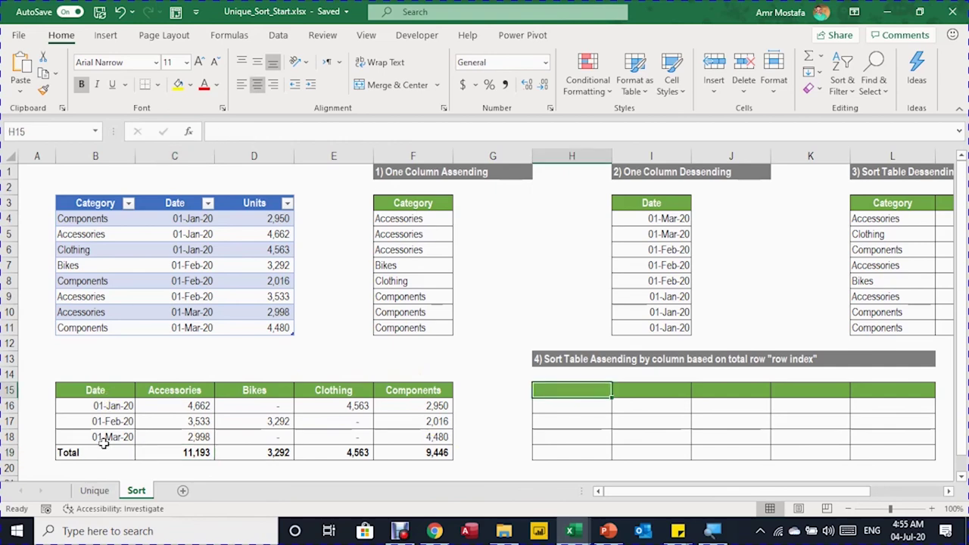
# Link H15 to the pivot's Date header with =B15 and copy it down through the Total row
pyautogui.write('=')
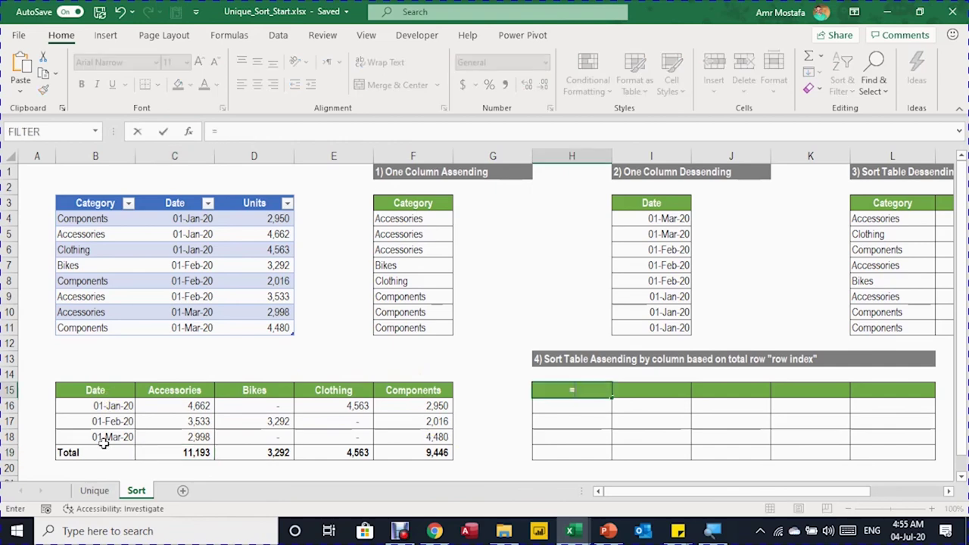
pyautogui.click(102, 389)
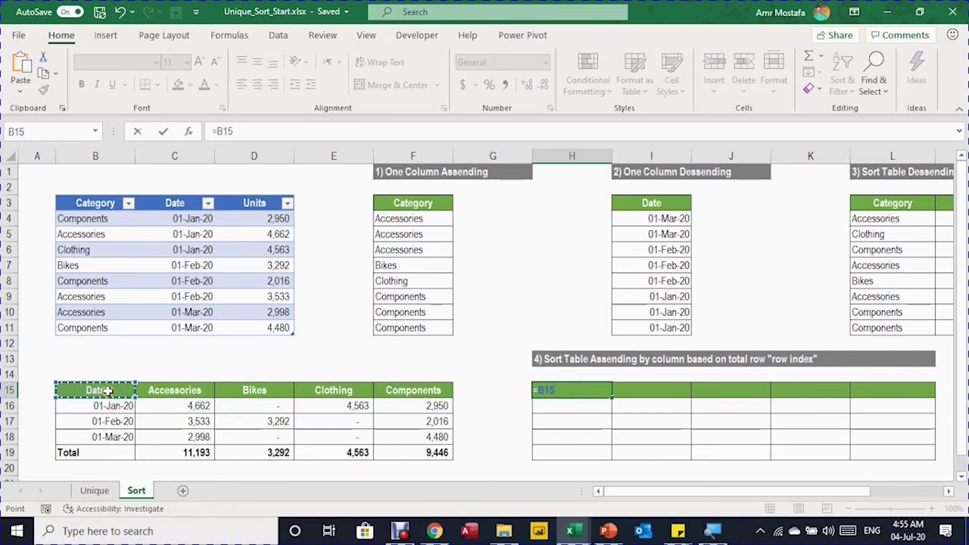
pyautogui.hotkey('ctrl', 'Return')
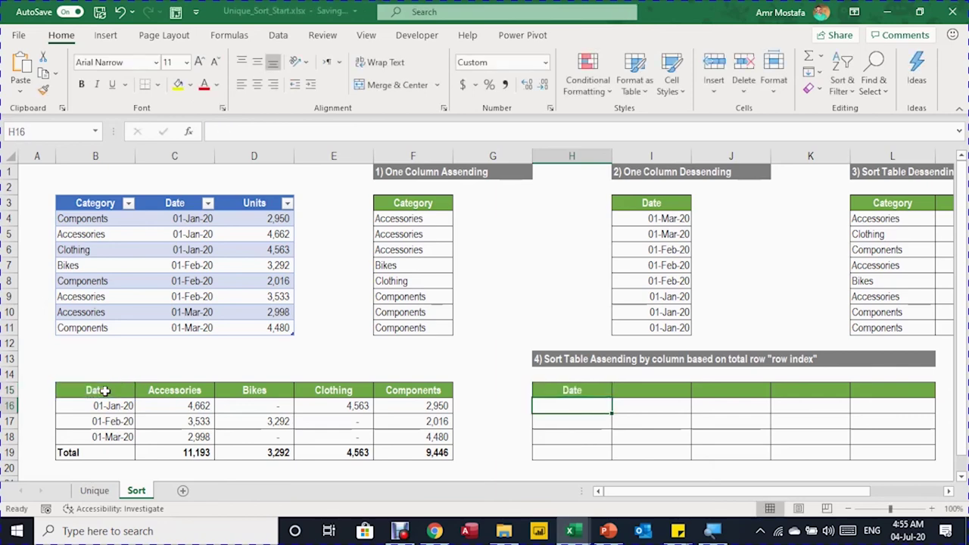
pyautogui.hotkey('ctrl', 'c')
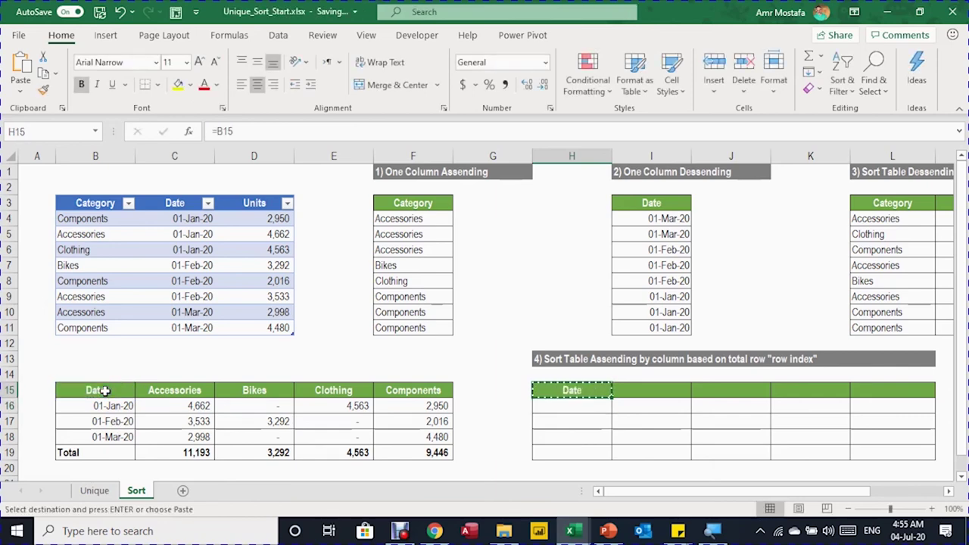
pyautogui.press('Down')
pyautogui.hotkey('shift', 'Down')
pyautogui.hotkey('shift', 'Down')
pyautogui.hotkey('shift', 'Down')
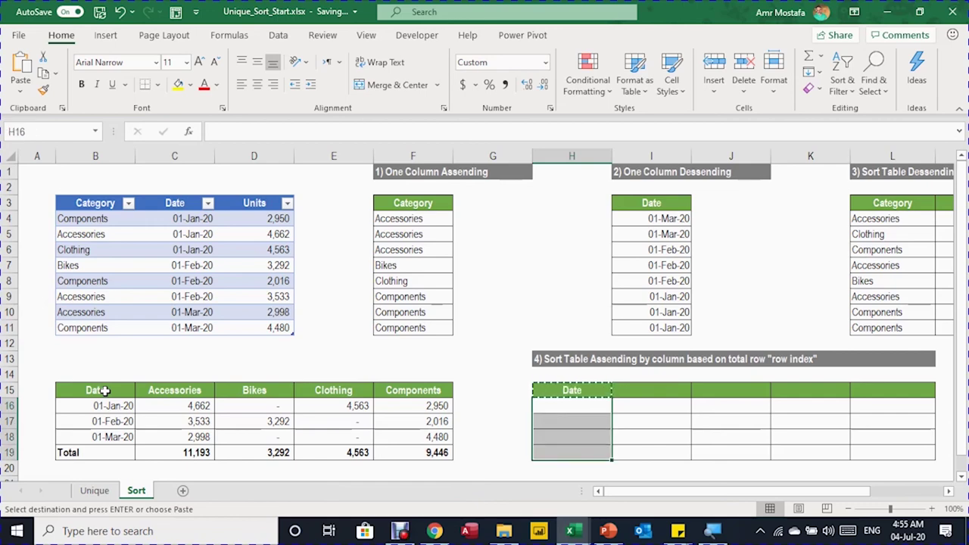
pyautogui.press('Return')
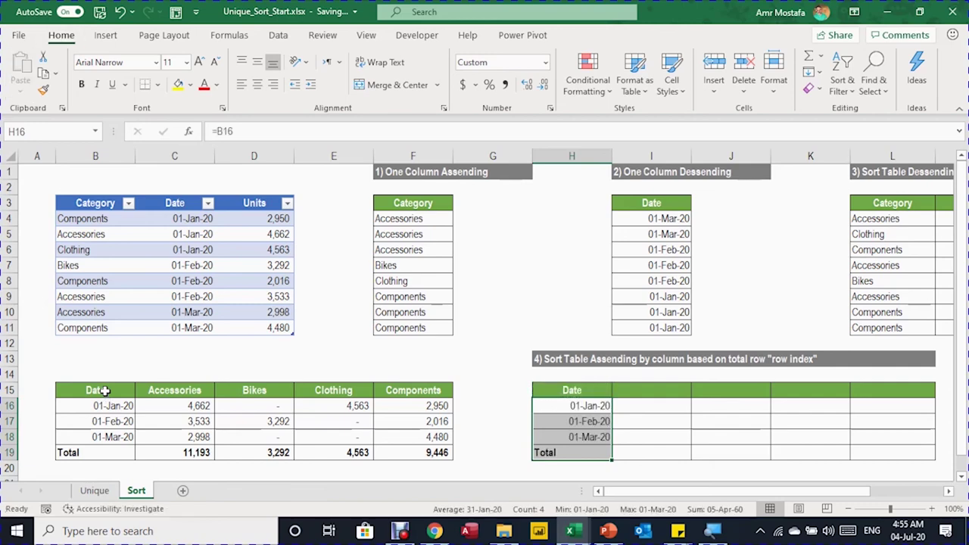
pyautogui.press('Down')
pyautogui.press('Down')
pyautogui.press('Down')
pyautogui.press('Up')
pyautogui.press('Up')
pyautogui.press('Up')
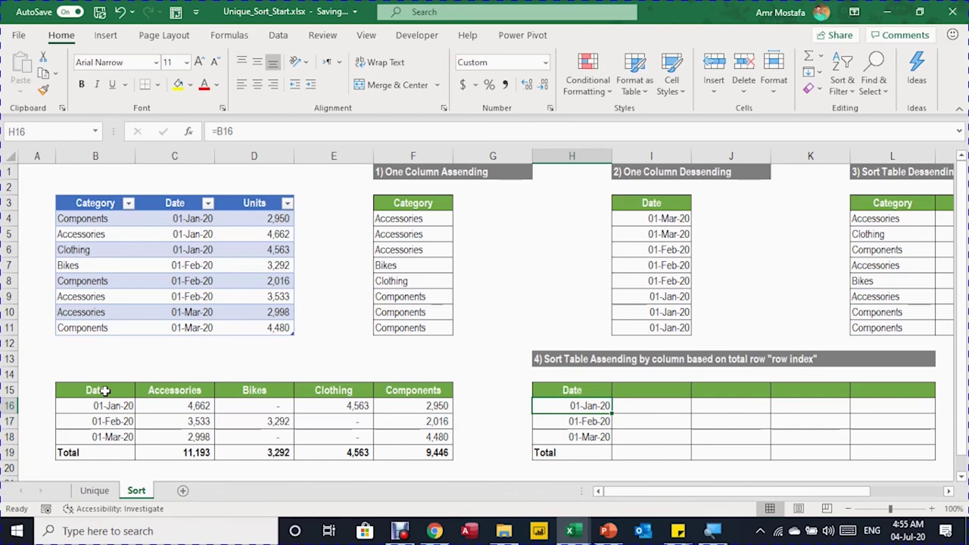
pyautogui.press('Up')
pyautogui.press('Right')
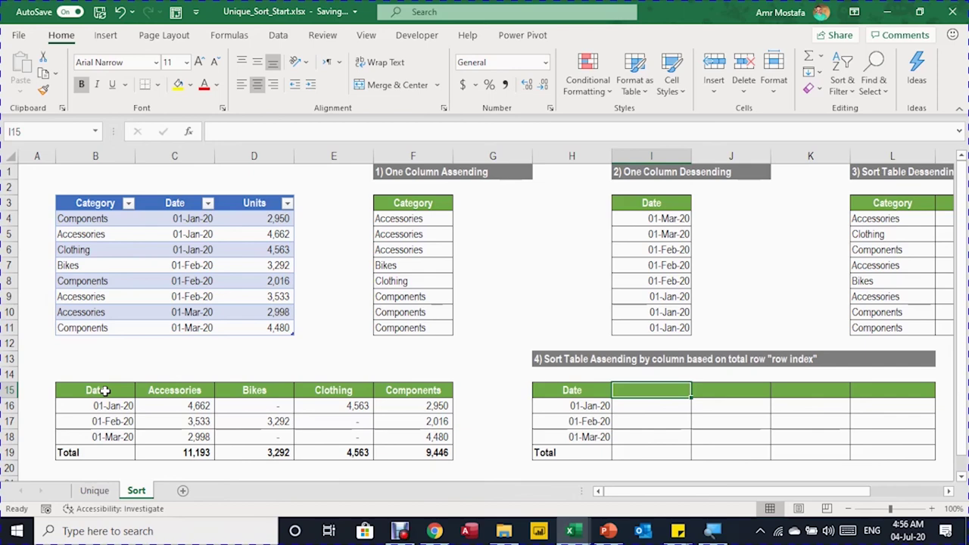
# Enter =SORT(C15:F19,5,,TRUE) in I15 to order category columns by ascending Total, Bikes first
pyautogui.write('=')
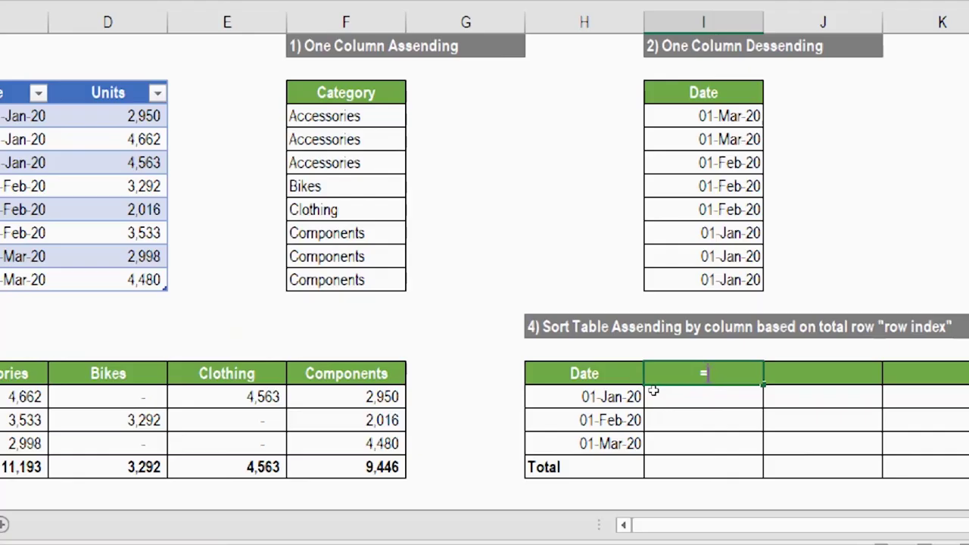
pyautogui.write('sor')
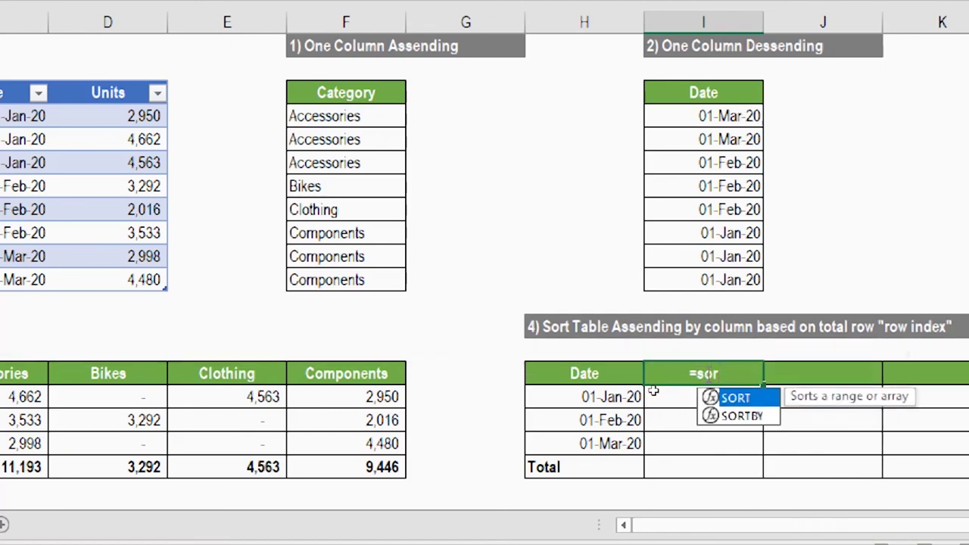
pyautogui.press('Tab')
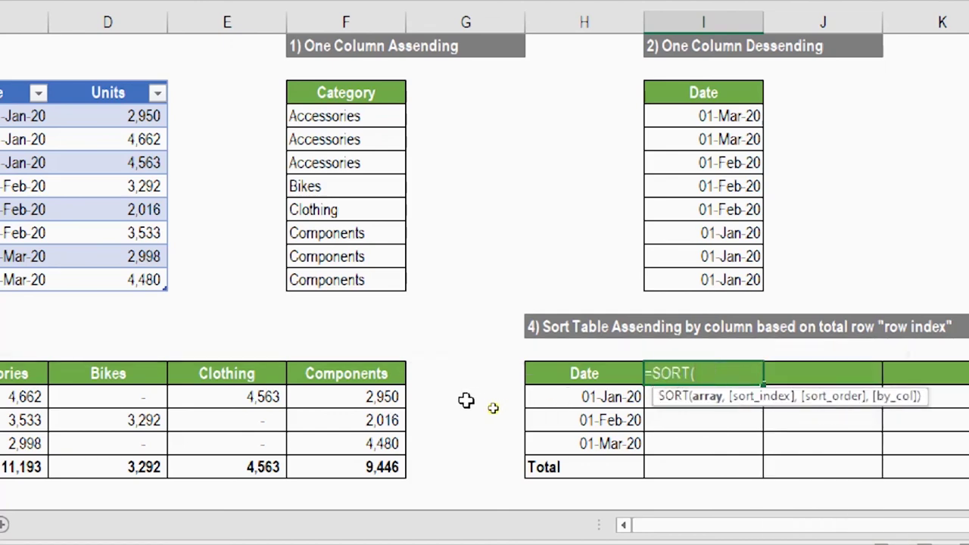
pyautogui.moveTo(355, 372); pyautogui.dragTo(36, 488)
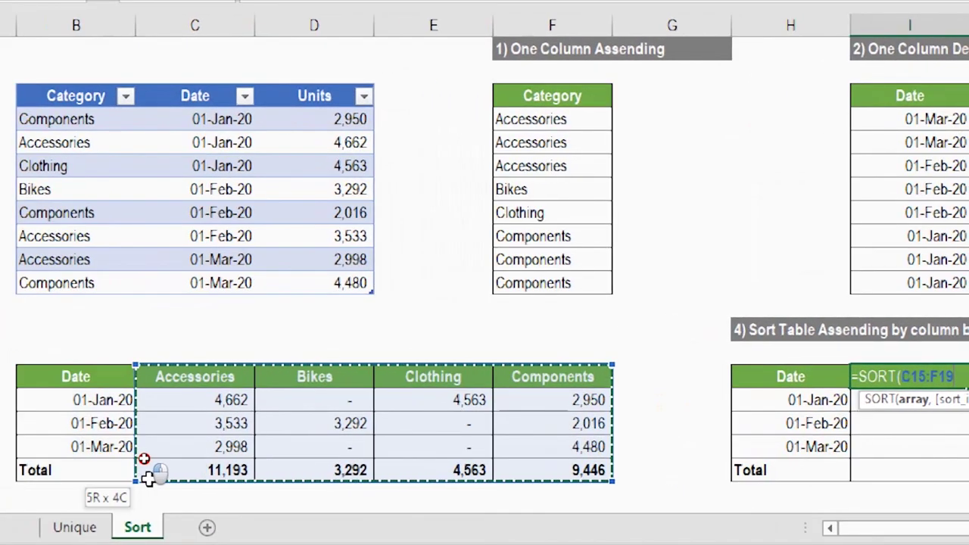
pyautogui.moveTo(148, 478); pyautogui.dragTo(148, 480)
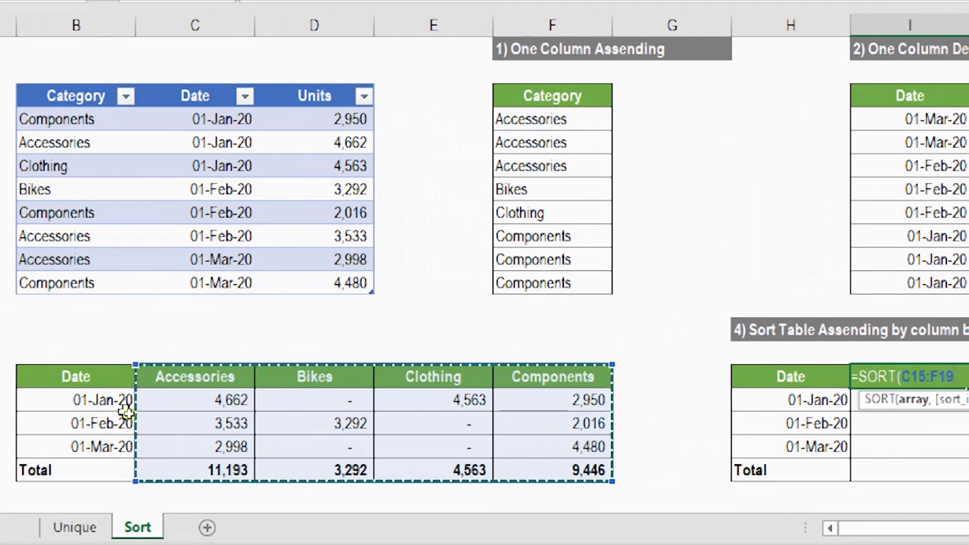
pyautogui.write(',')
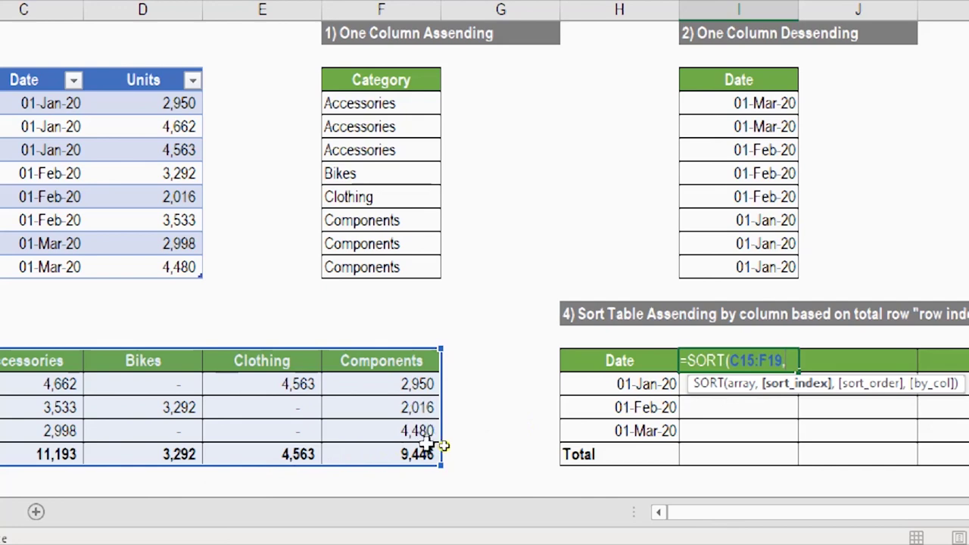
pyautogui.write('5')
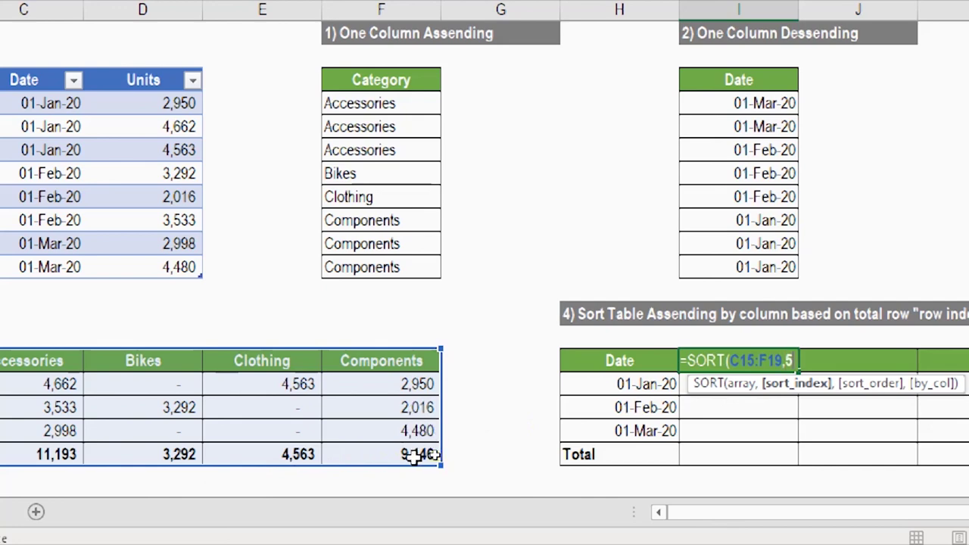
pyautogui.write(',')
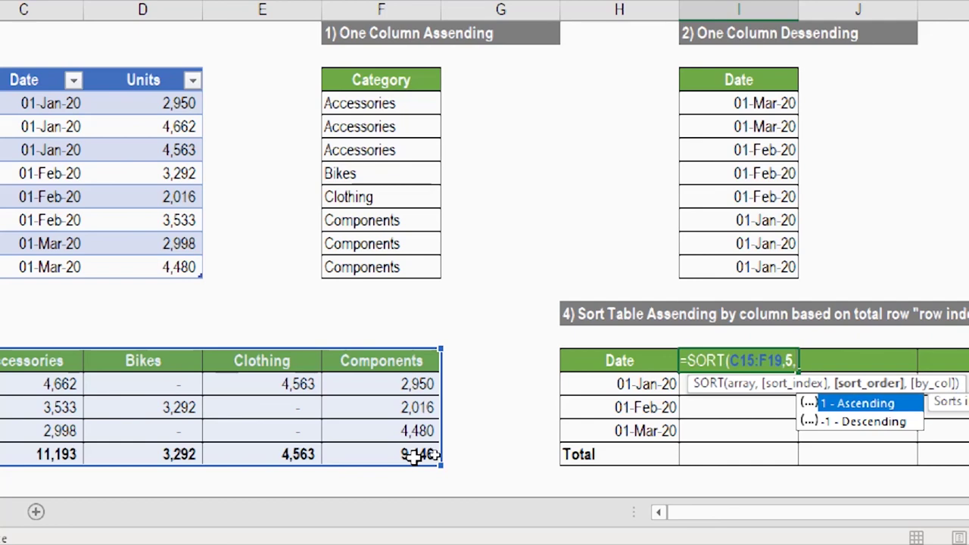
pyautogui.write(',')
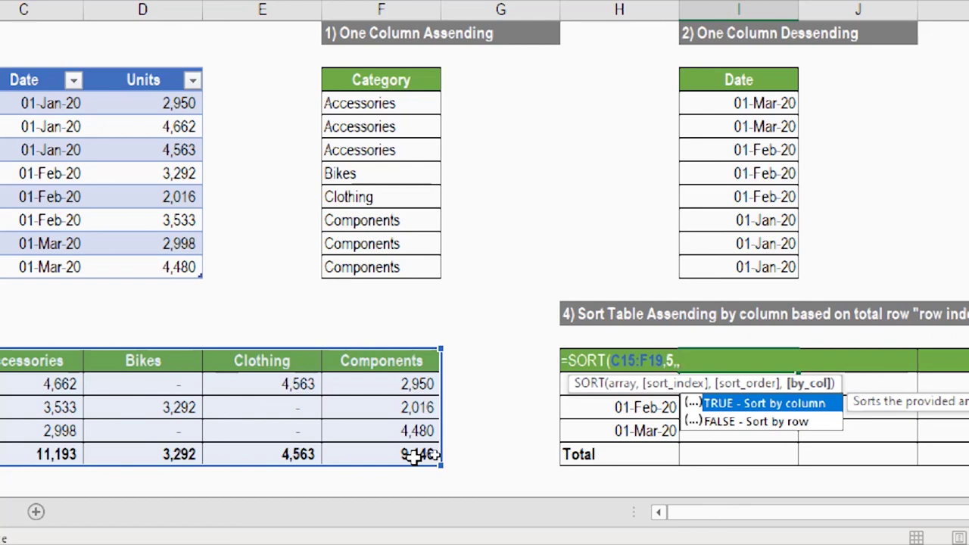
pyautogui.write('true')
pyautogui.press('Tab')
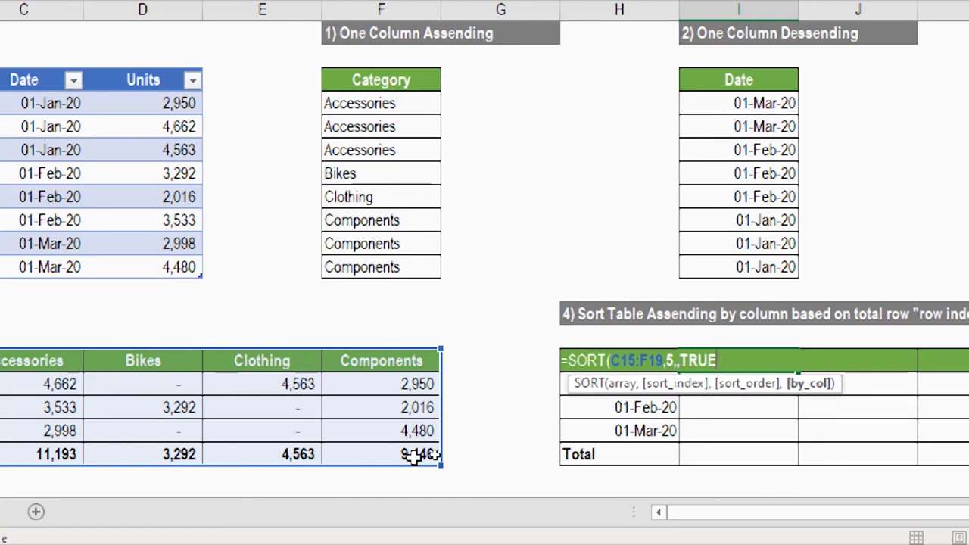
pyautogui.write(')')
pyautogui.press('Return')
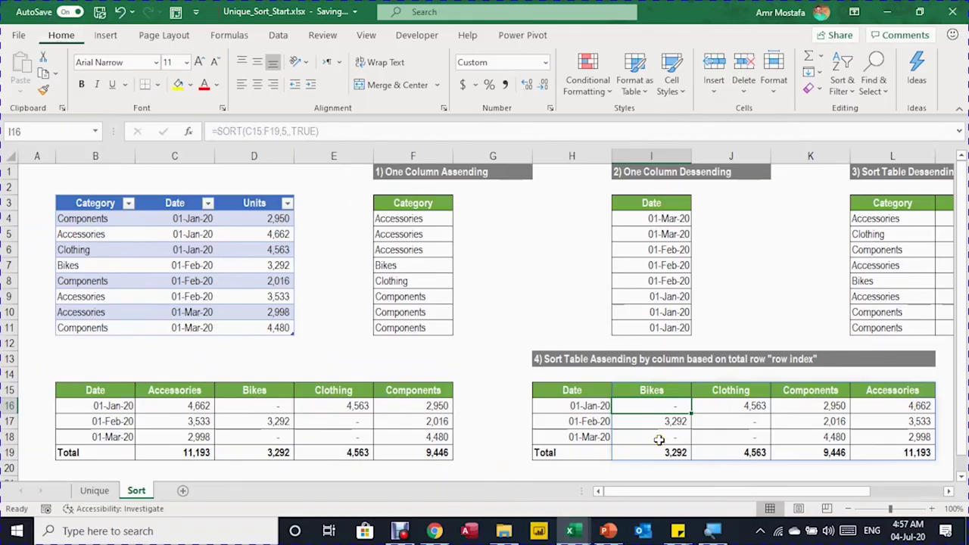
pyautogui.click(676, 452)
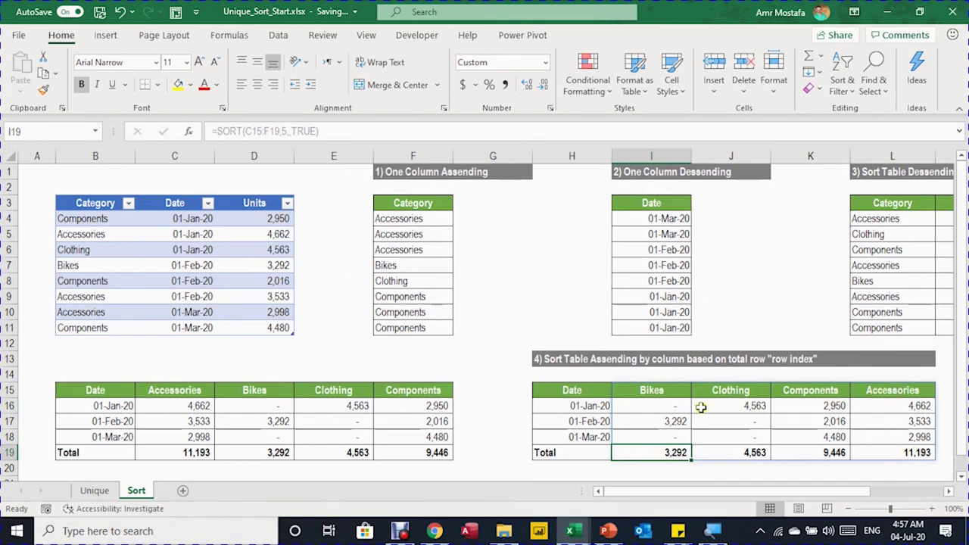
pyautogui.hotkey('ctrl', 'Up')
pyautogui.press('Left')
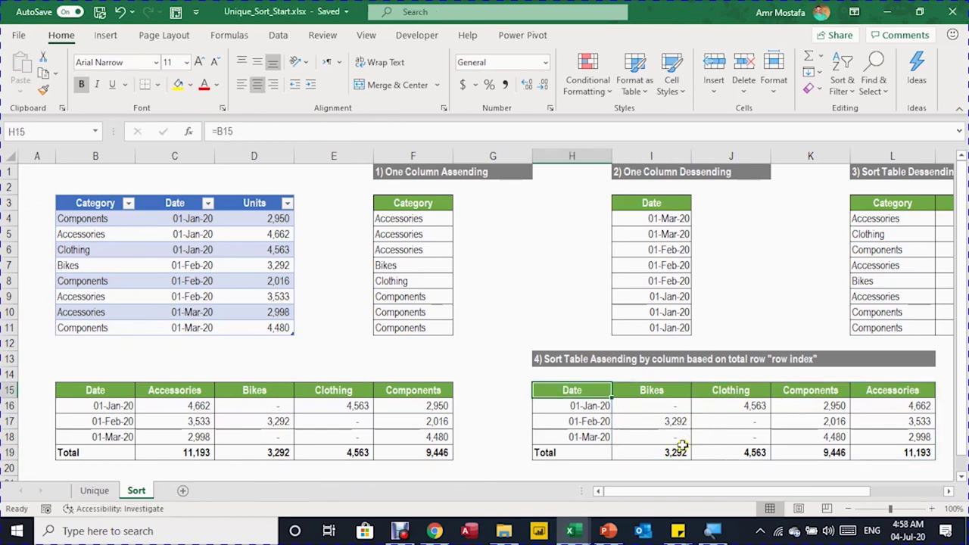
pyautogui.click(680, 450)
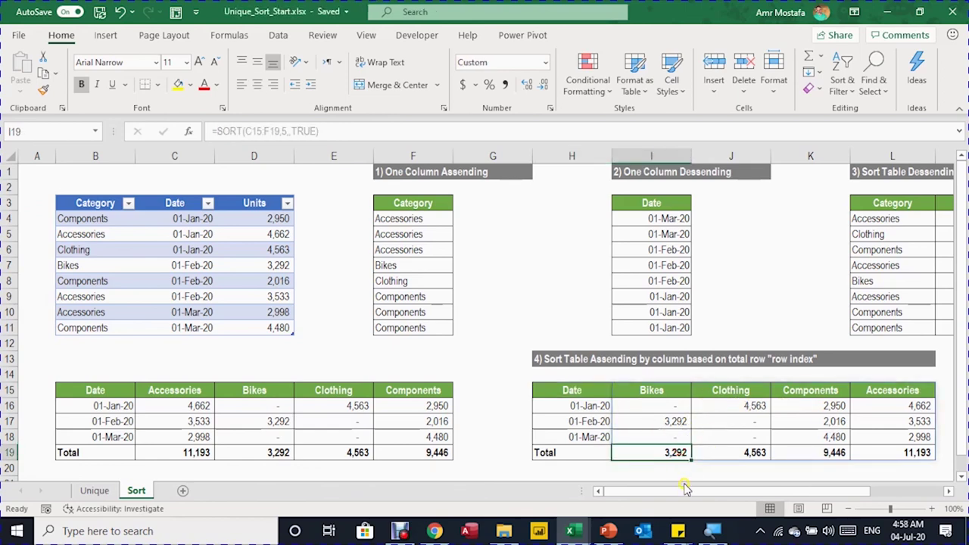